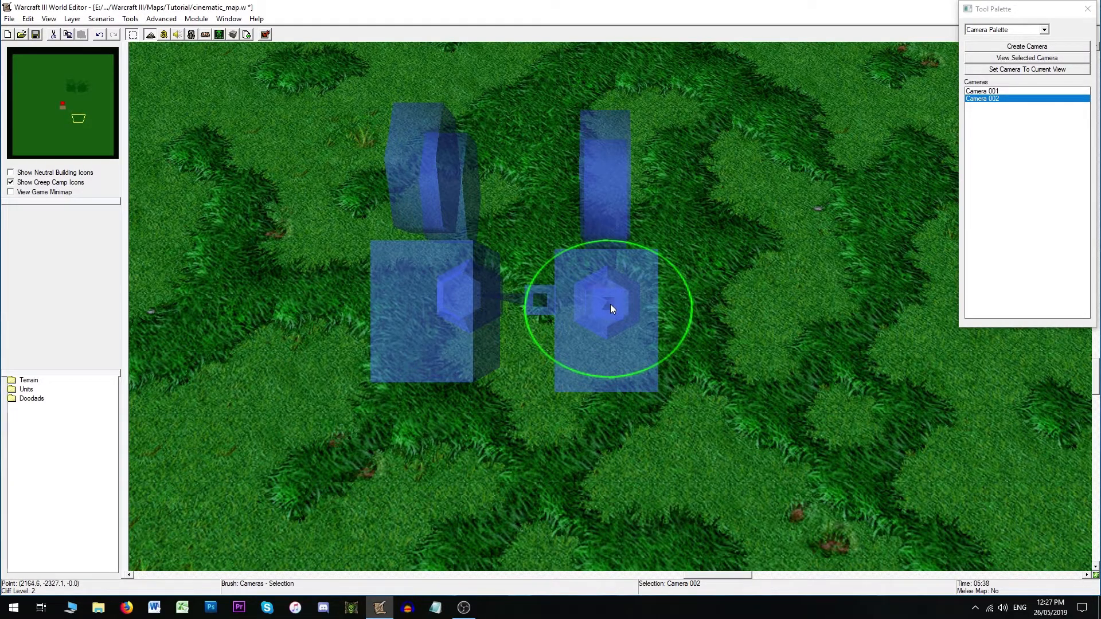
# - Open Camera 002's properties and inspect its name and values without changing anything
pyautogui.moveTo(610, 304); pyautogui.dragTo(737, 409)
pyautogui.moveTo(738, 408); pyautogui.dragTo(600, 317, button='right')
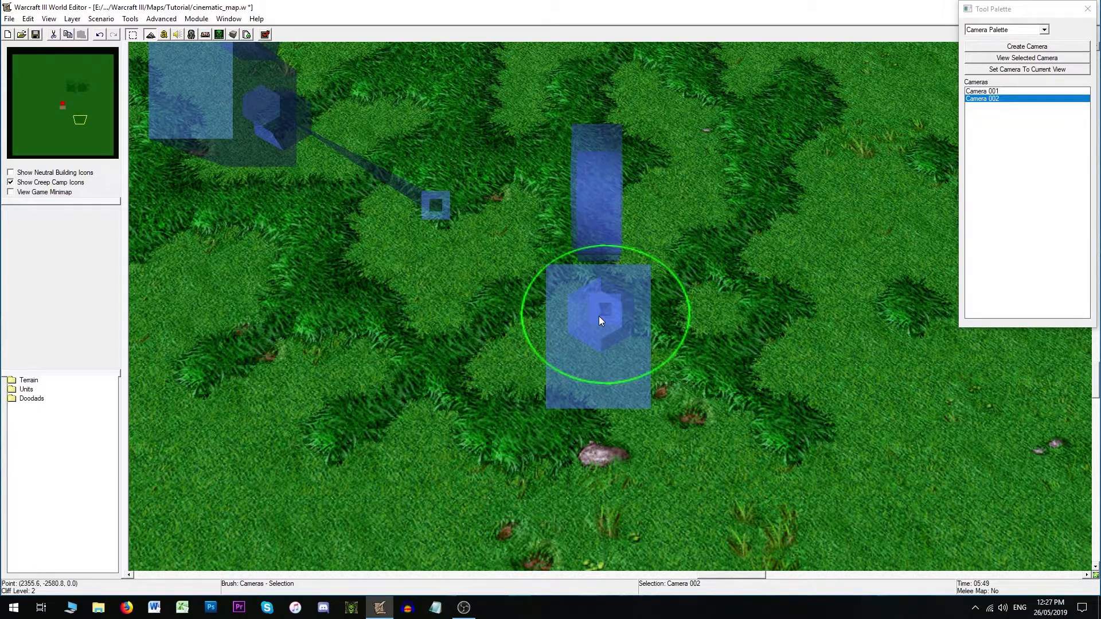
pyautogui.rightClick(998, 104)
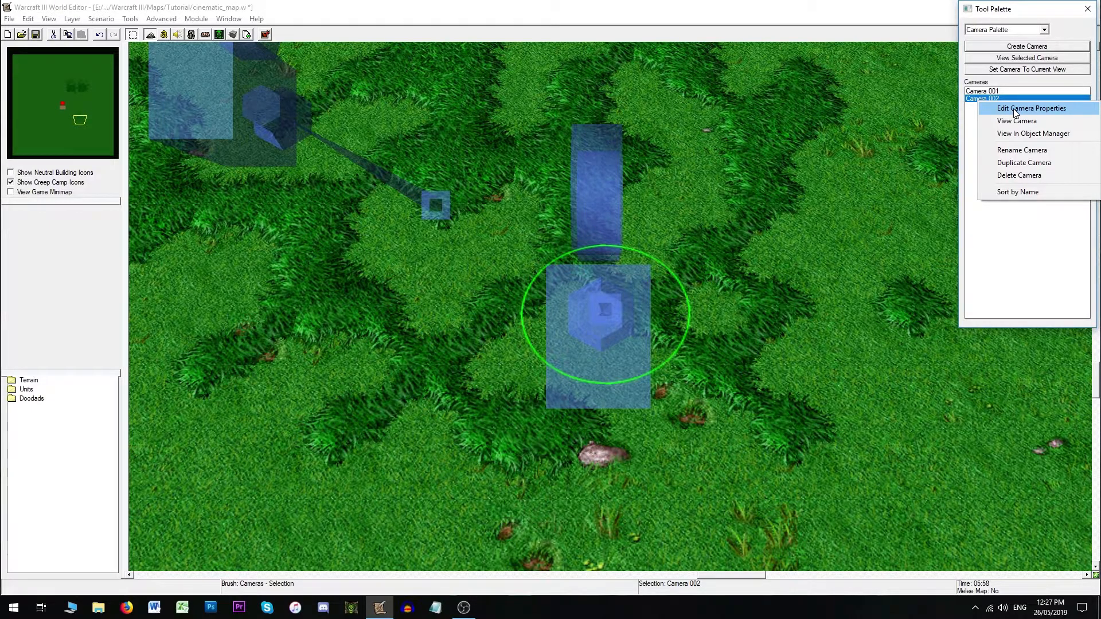
pyautogui.click(1014, 108)
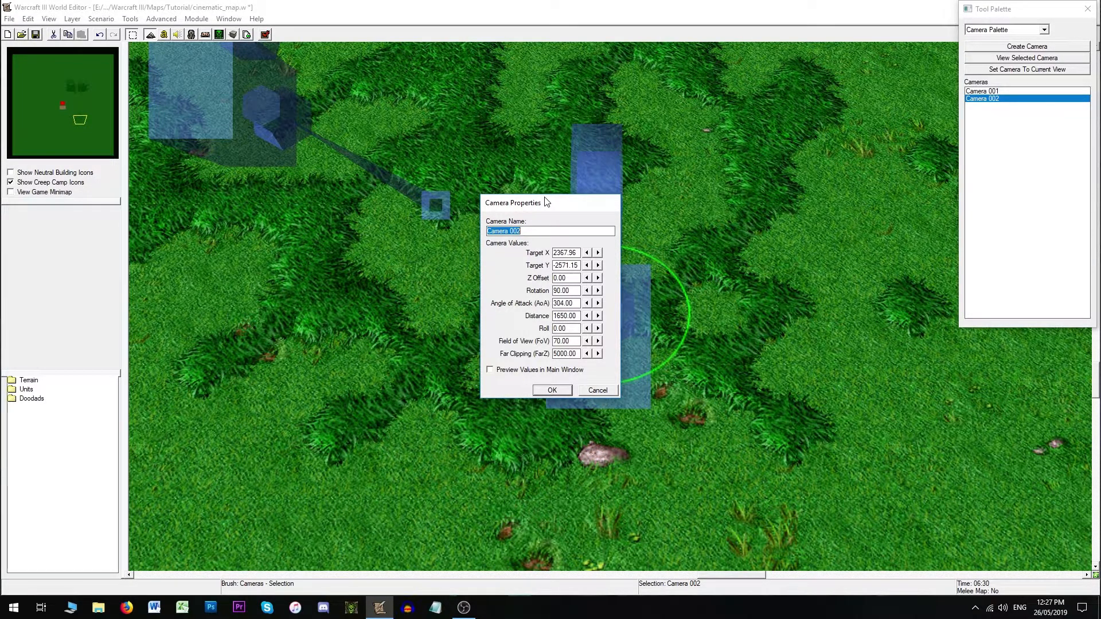
pyautogui.click(541, 229)
pyautogui.moveTo(522, 230); pyautogui.dragTo(487, 233)
pyautogui.click(531, 231)
pyautogui.click(592, 391)
# - Shift Camera 002's Target X to 2567.96, then set it back to 2367.96
pyautogui.moveTo(351, 397); pyautogui.dragTo(437, 373, button='right')
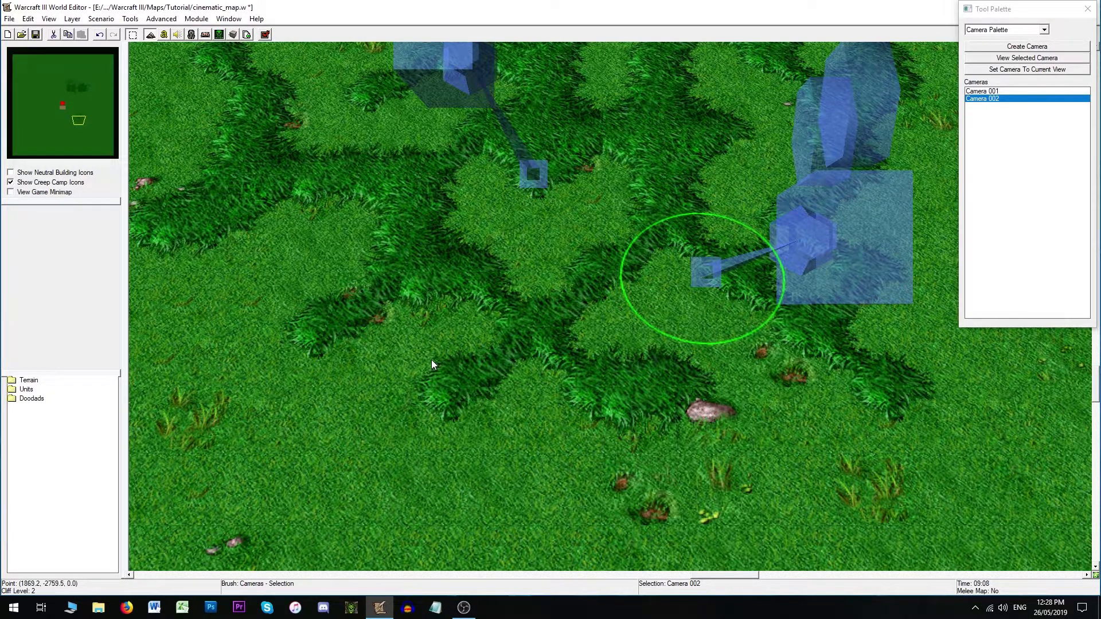
pyautogui.moveTo(619, 199); pyautogui.dragTo(527, 229, button='right')
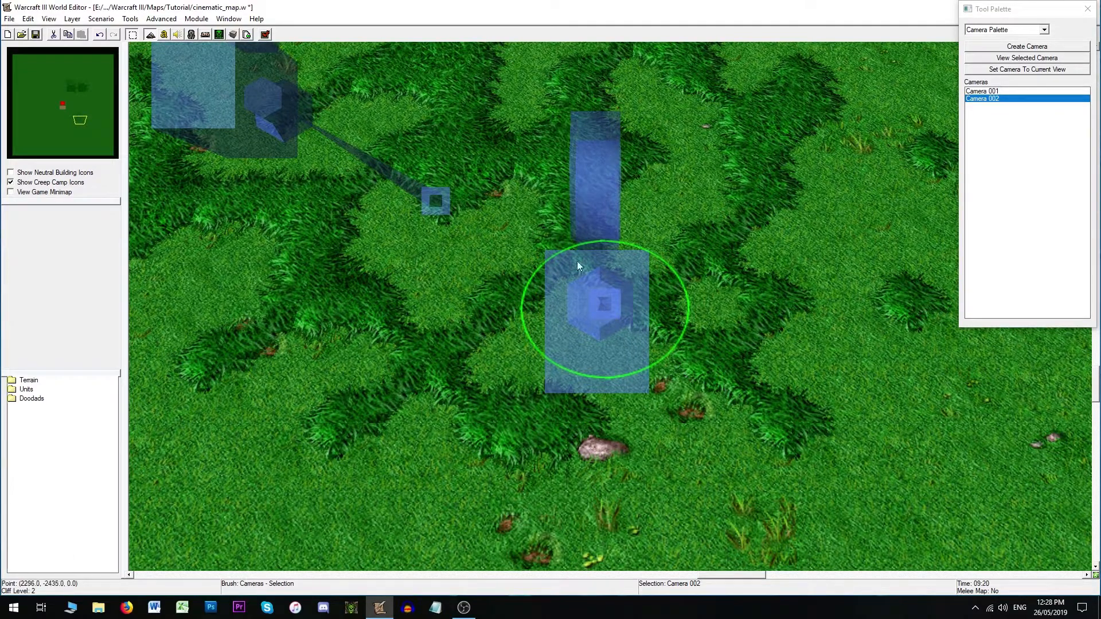
pyautogui.doubleClick(600, 309)
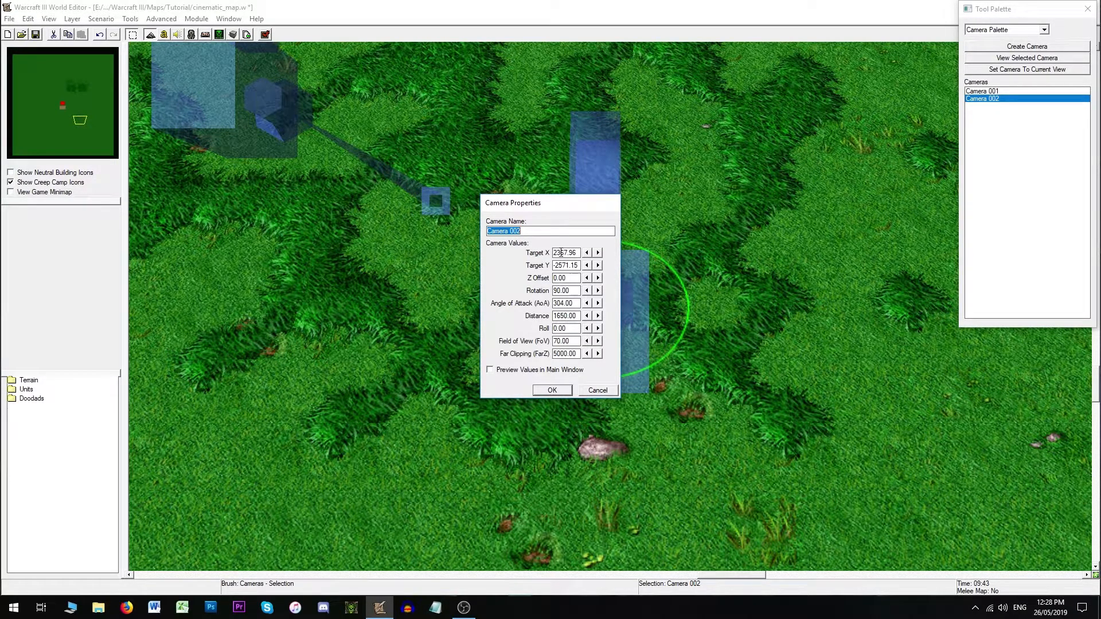
pyautogui.moveTo(556, 252); pyautogui.dragTo(560, 252)
pyautogui.click(565, 389)
pyautogui.doubleClick(720, 302)
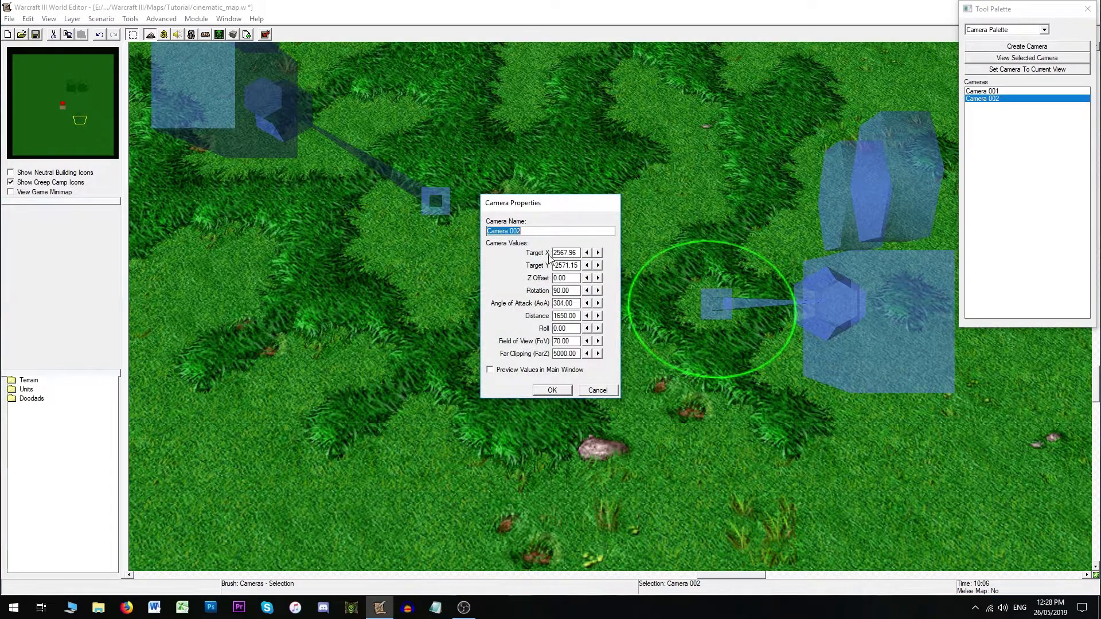
pyautogui.click(557, 252)
pyautogui.write('3')
pyautogui.click(552, 390)
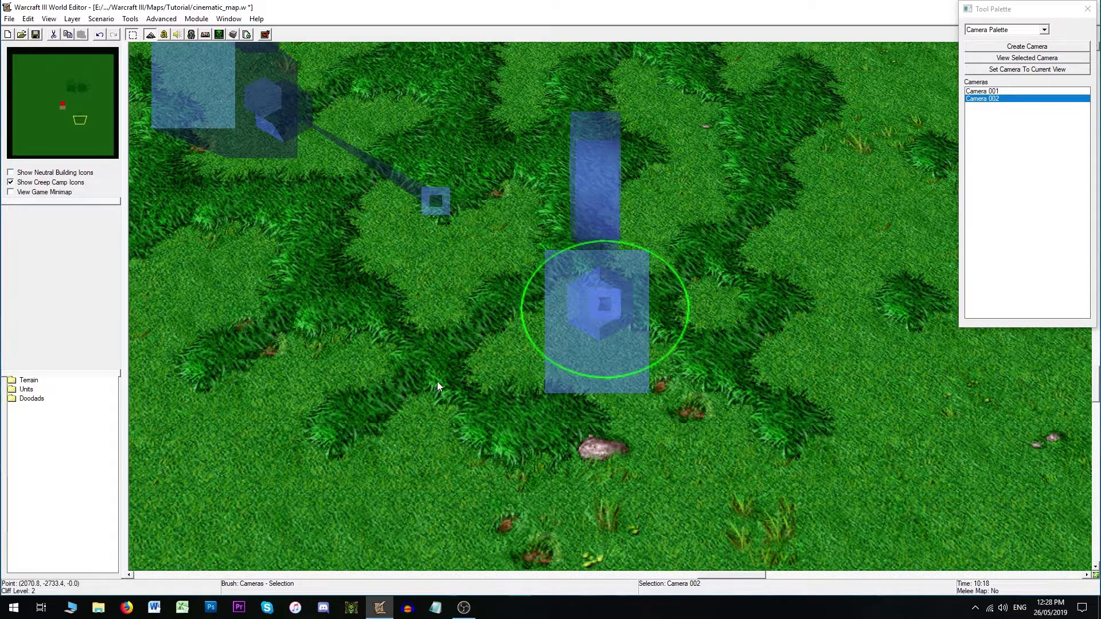
# - Reopen Camera 002's properties several times to examine its Target Y value
pyautogui.doubleClick(599, 299)
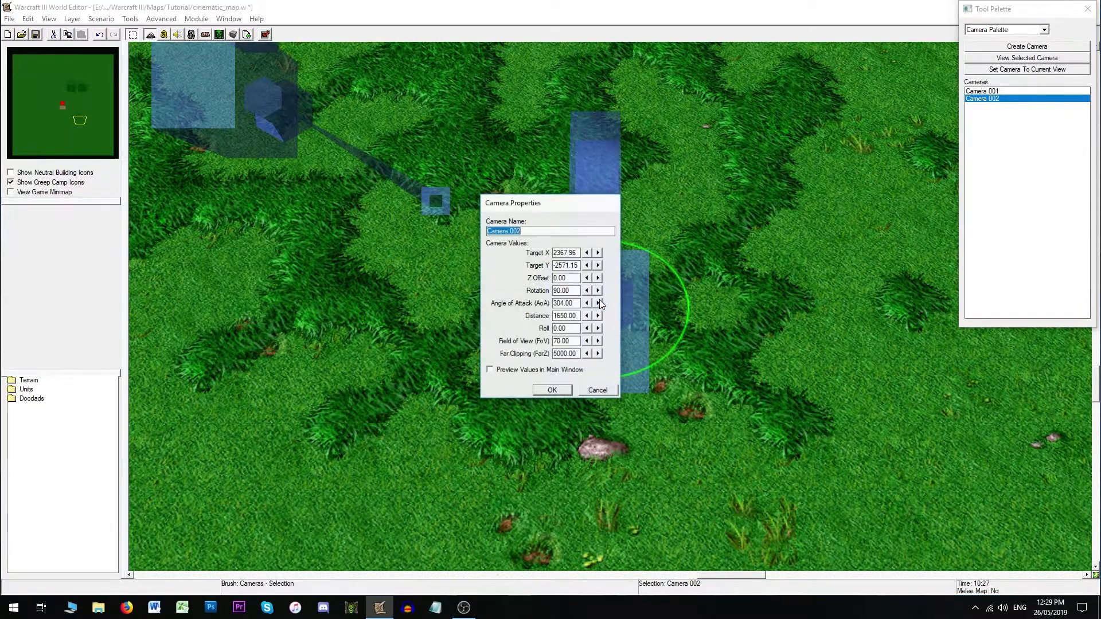
pyautogui.click(559, 265)
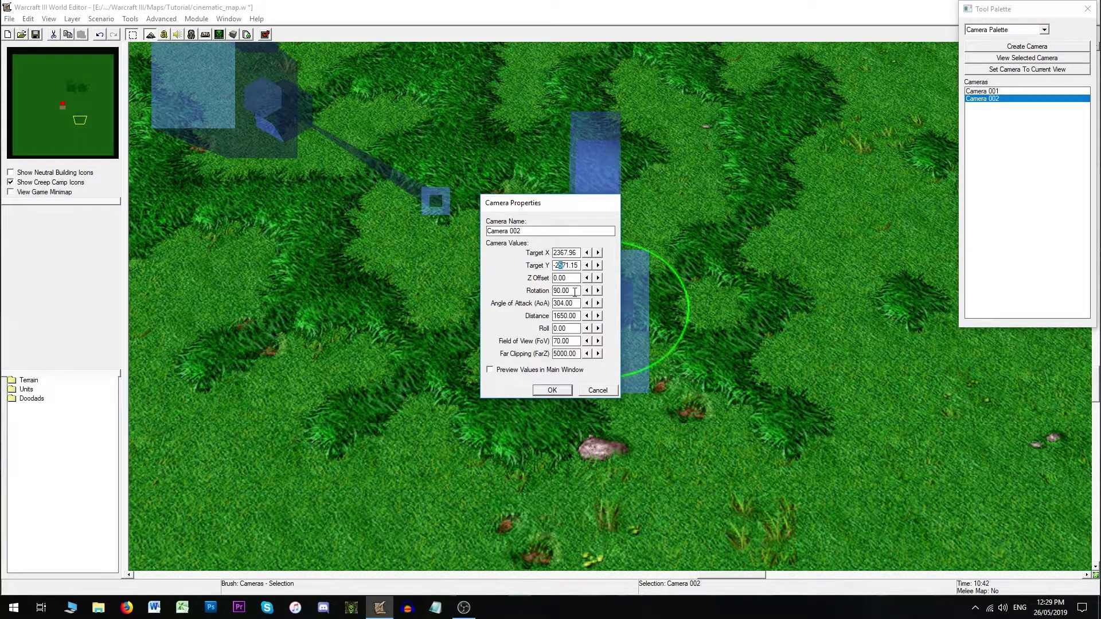
pyautogui.click(552, 391)
pyautogui.doubleClick(596, 222)
pyautogui.click(560, 265)
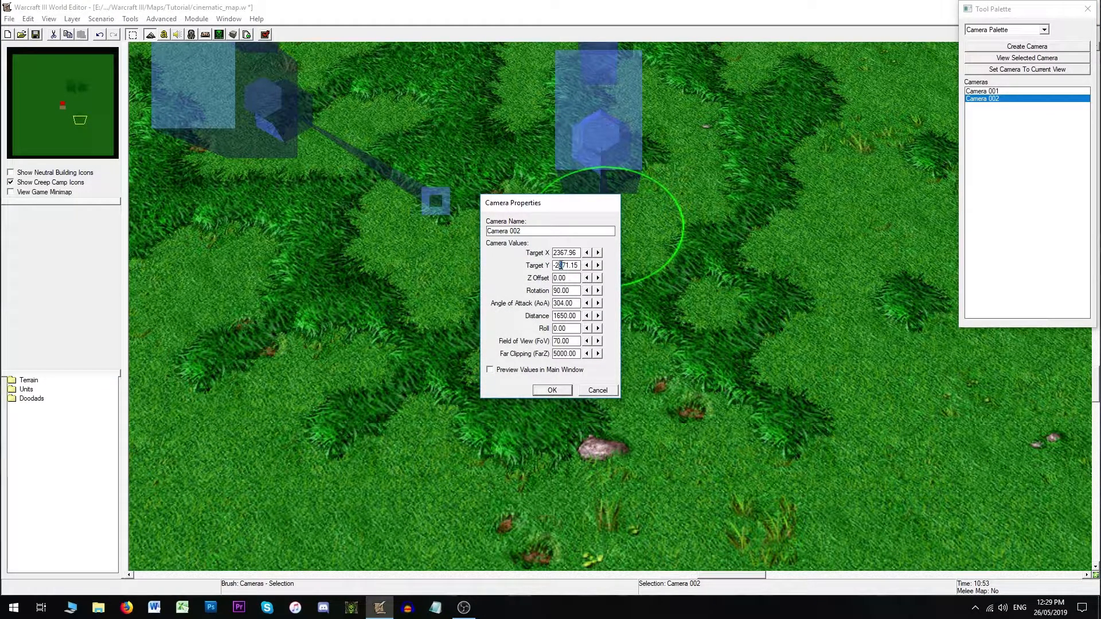
pyautogui.click(554, 391)
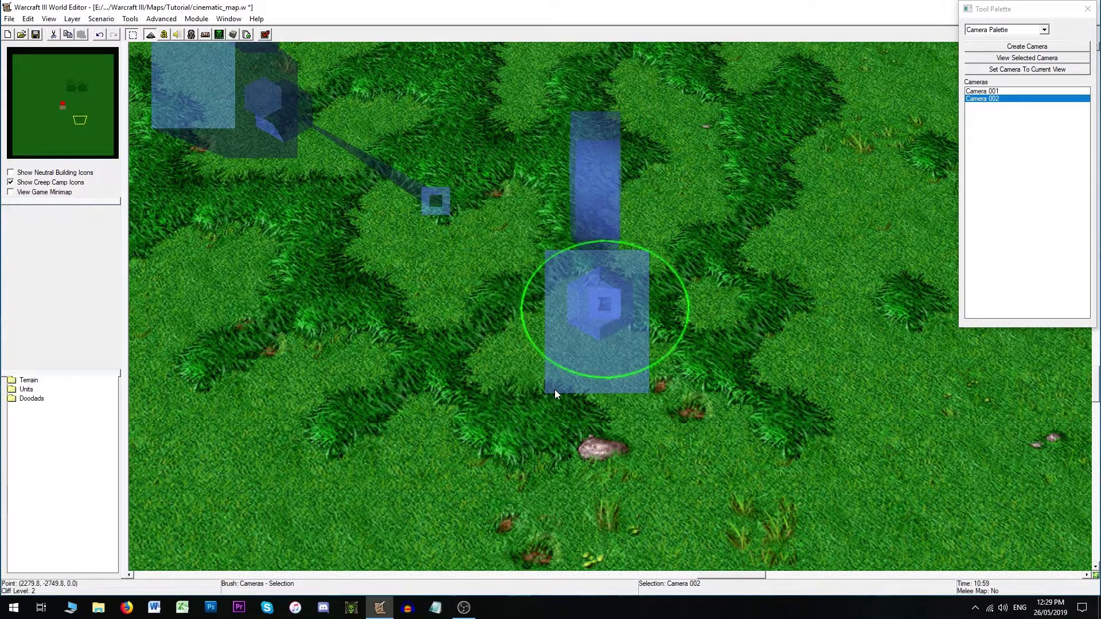
pyautogui.doubleClick(597, 301)
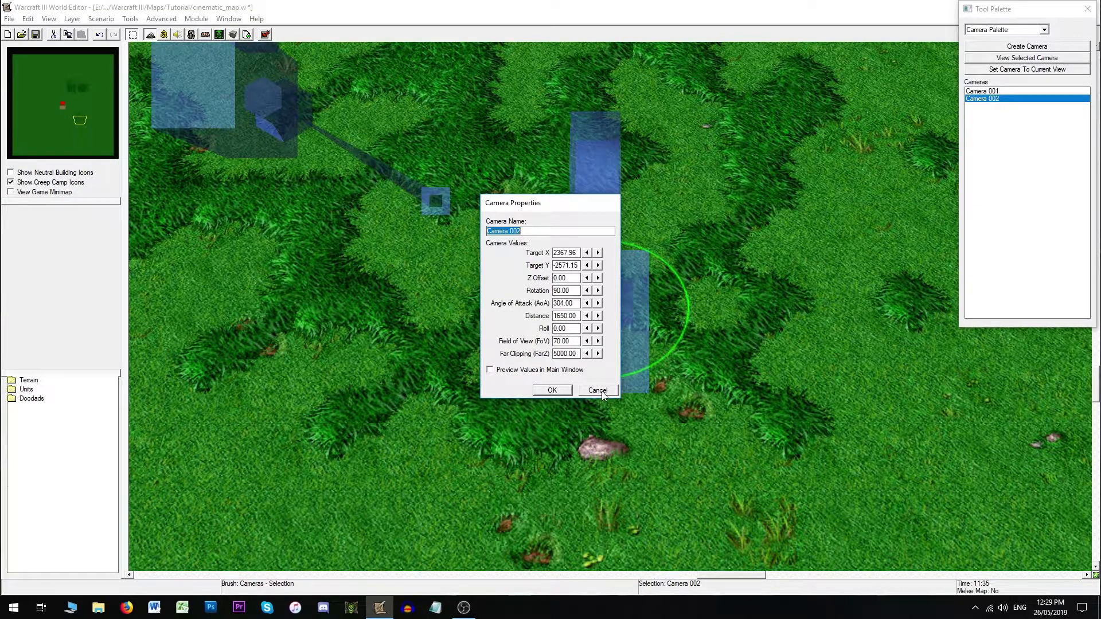
pyautogui.click(551, 390)
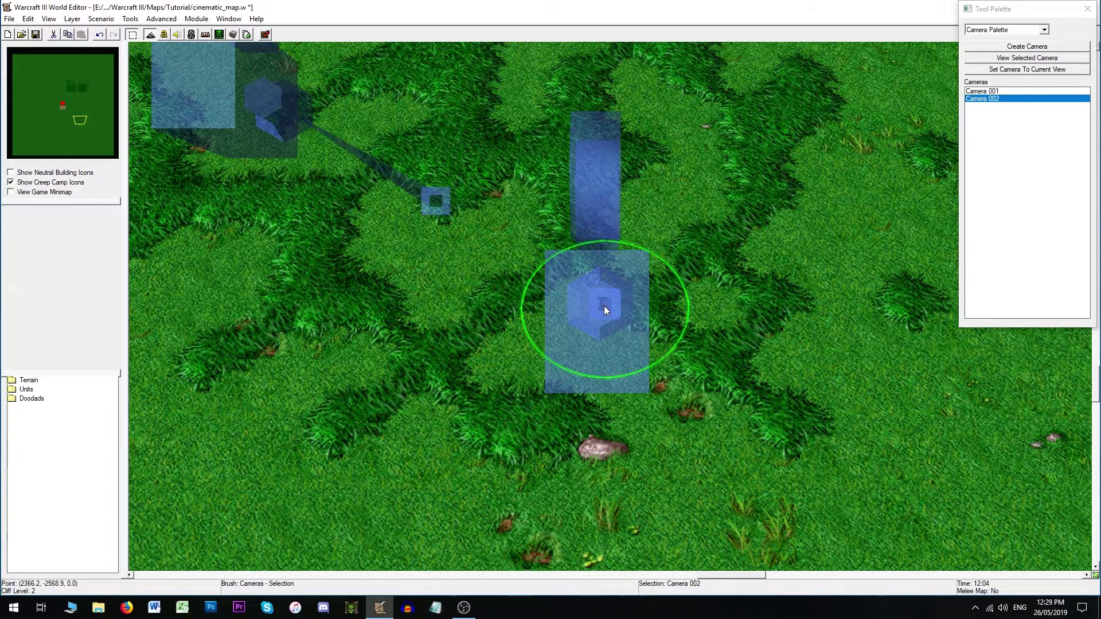
# - Set Camera 002's Z Offset to 50
pyautogui.moveTo(603, 305)
pyautogui.mouseDown()
pyautogui.moveTo(563, 368)
pyautogui.moveTo(561, 260)
pyautogui.moveTo(518, 398)
pyautogui.moveTo(690, 366)
pyautogui.moveTo(652, 433)
pyautogui.moveTo(690, 245)
pyautogui.moveTo(573, 322)
pyautogui.moveTo(606, 293)
pyautogui.moveTo(608, 306)
pyautogui.mouseUp()
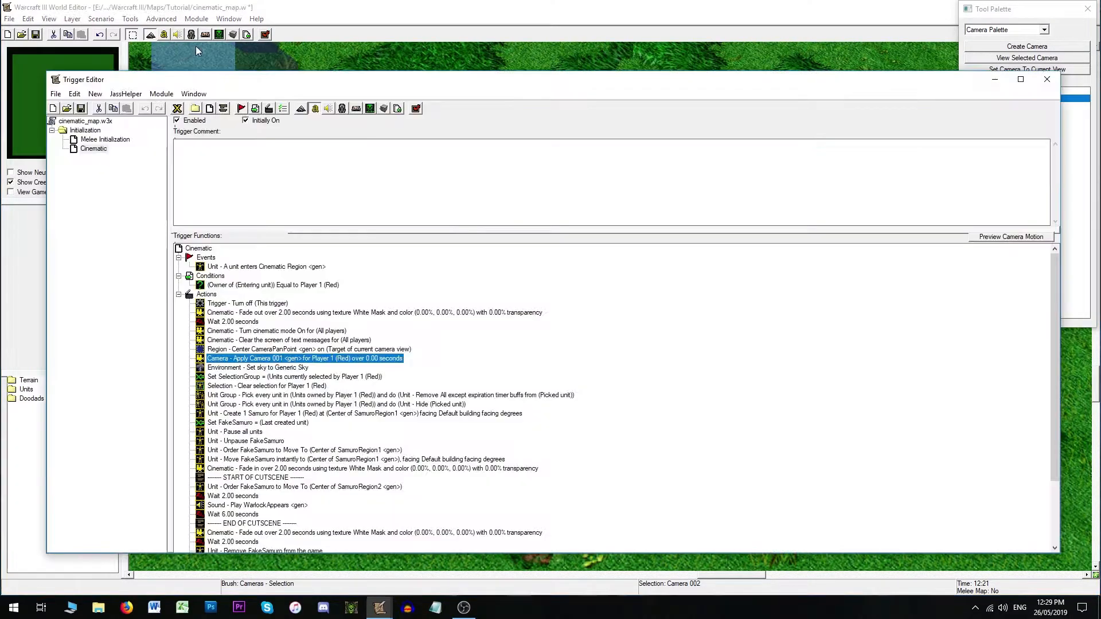
pyautogui.click(163, 34)
pyautogui.click(1046, 79)
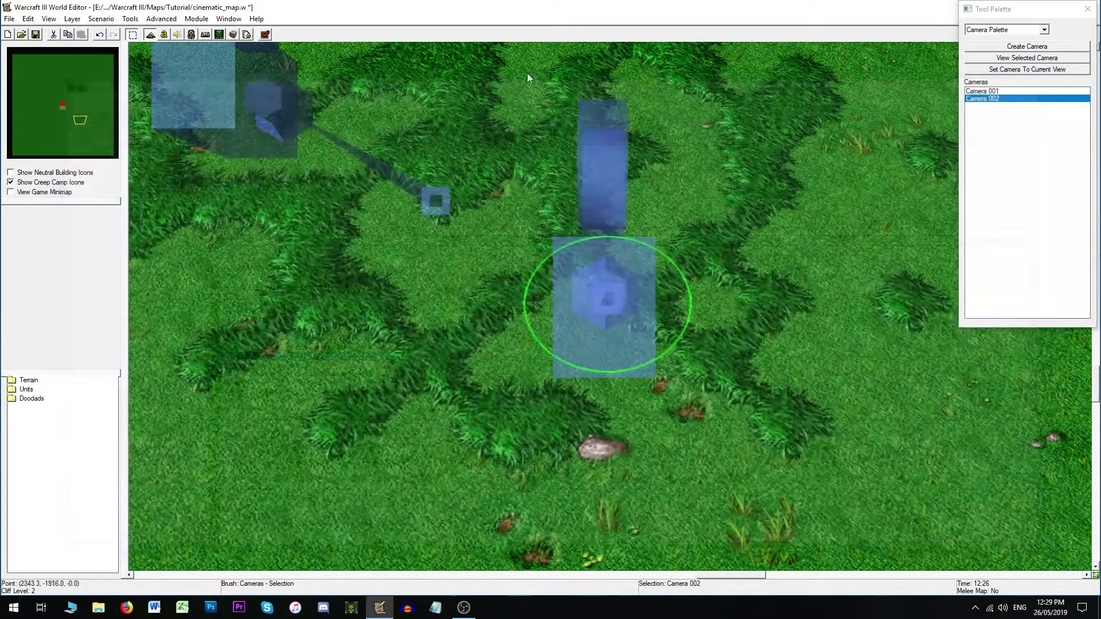
pyautogui.doubleClick(601, 301)
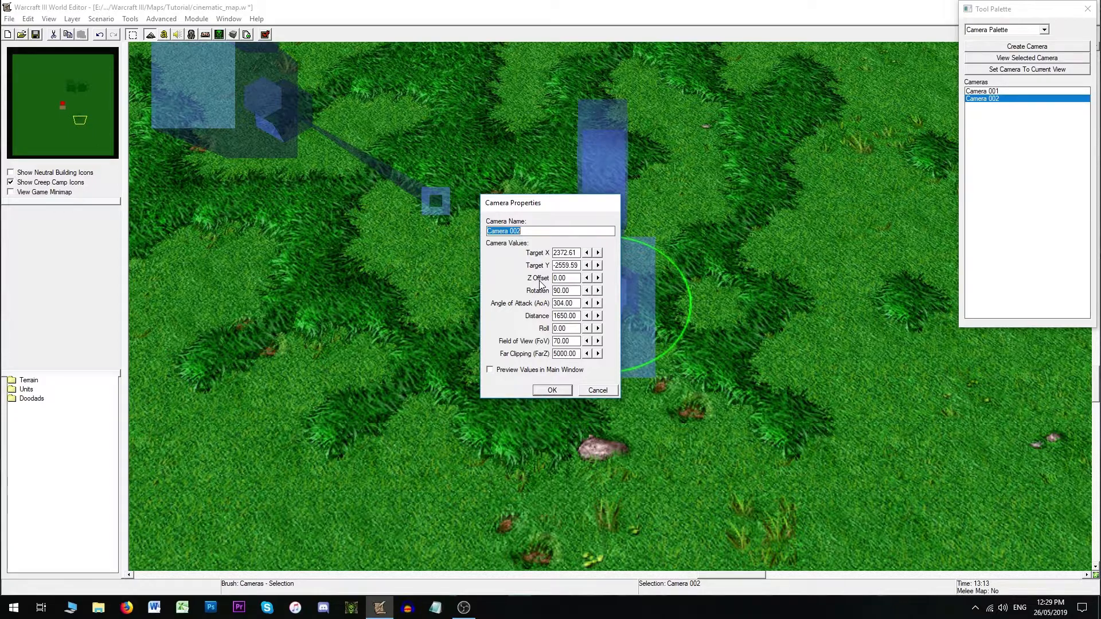
pyautogui.moveTo(572, 279); pyautogui.dragTo(550, 278)
pyautogui.click(570, 279)
pyautogui.write('50')
pyautogui.click(554, 390)
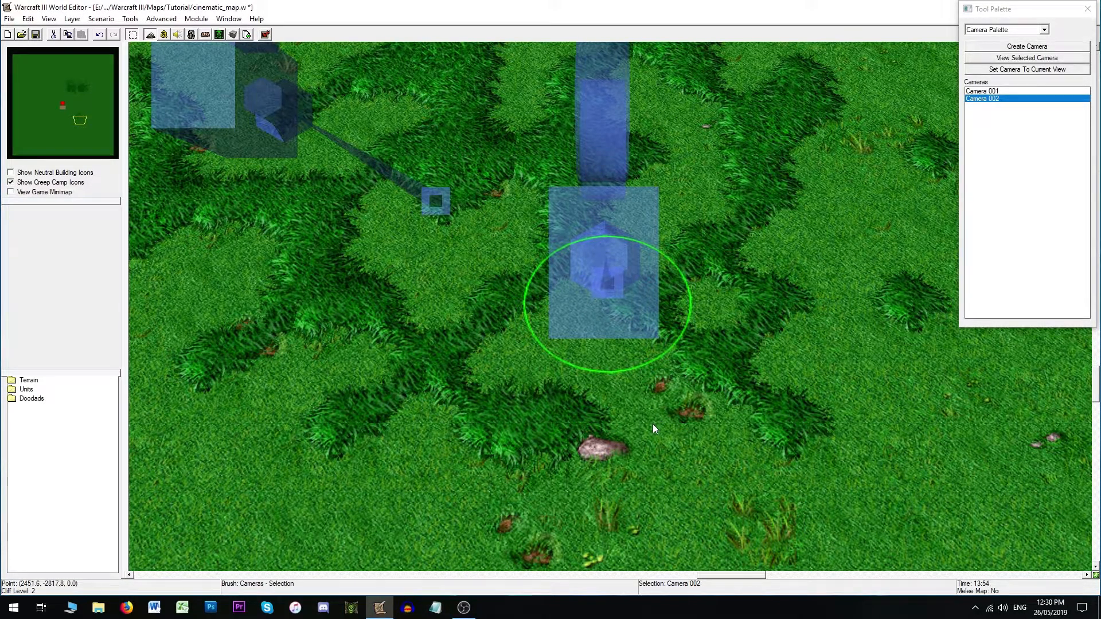
# - Undo the last change and try setting Camera 002's Z Offset to 80
pyautogui.click(589, 430)
pyautogui.hotkey('ctrl', 'z')
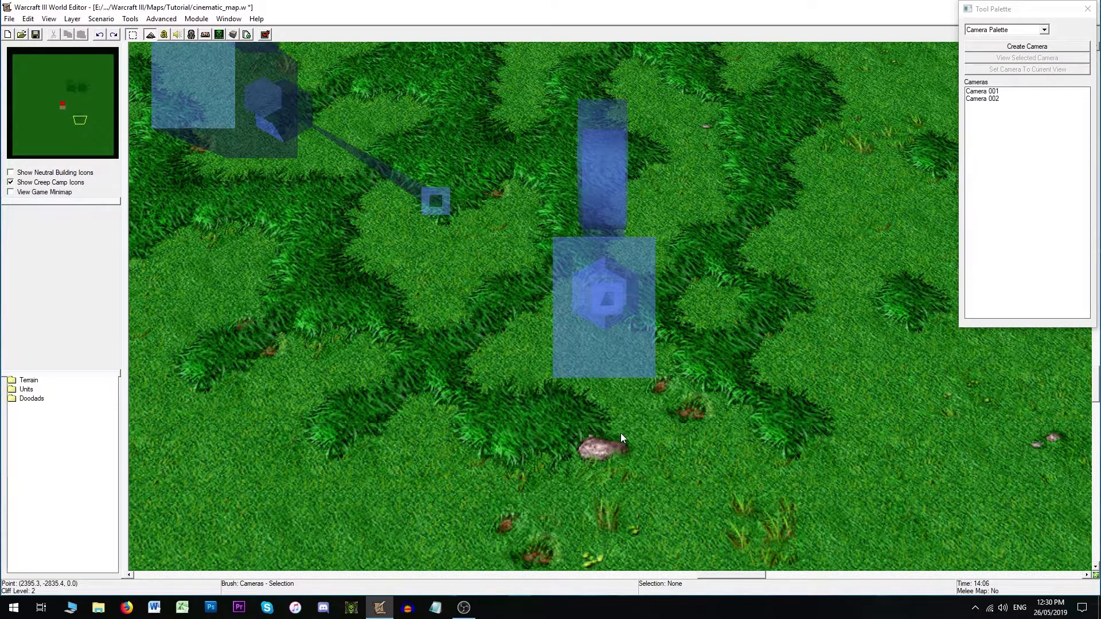
pyautogui.moveTo(610, 448)
pyautogui.mouseDown(button='right')
pyautogui.moveTo(593, 468)
pyautogui.moveTo(607, 464)
pyautogui.mouseUp(button='right')
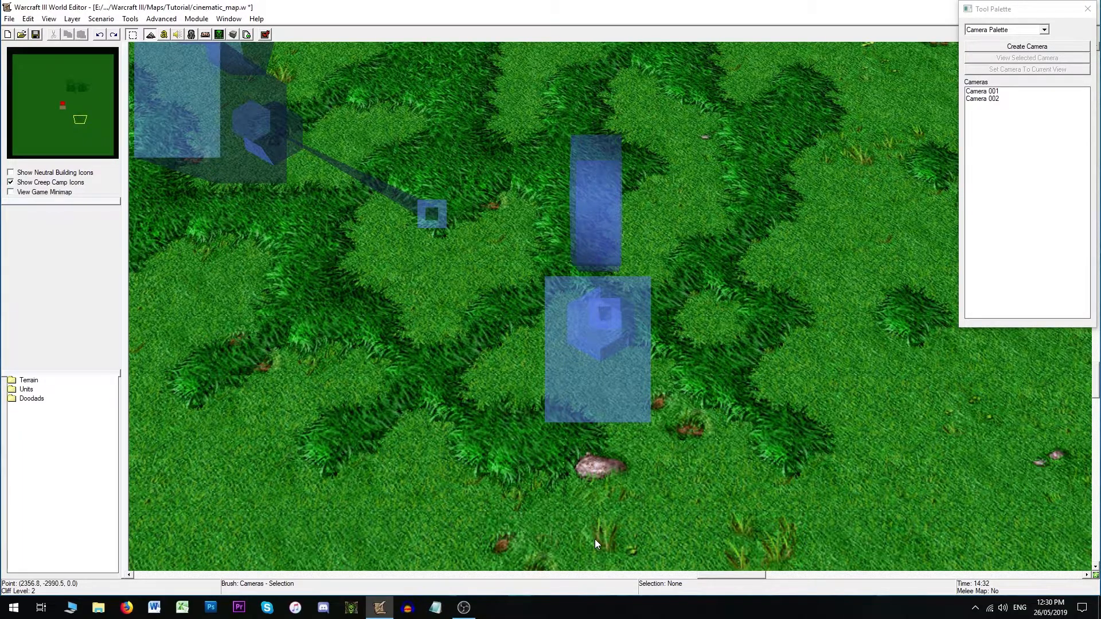
pyautogui.keyDown('ctrl'); pyautogui.moveTo(594, 544); pyautogui.dragTo(591, 346, button='right'); pyautogui.keyUp('ctrl')
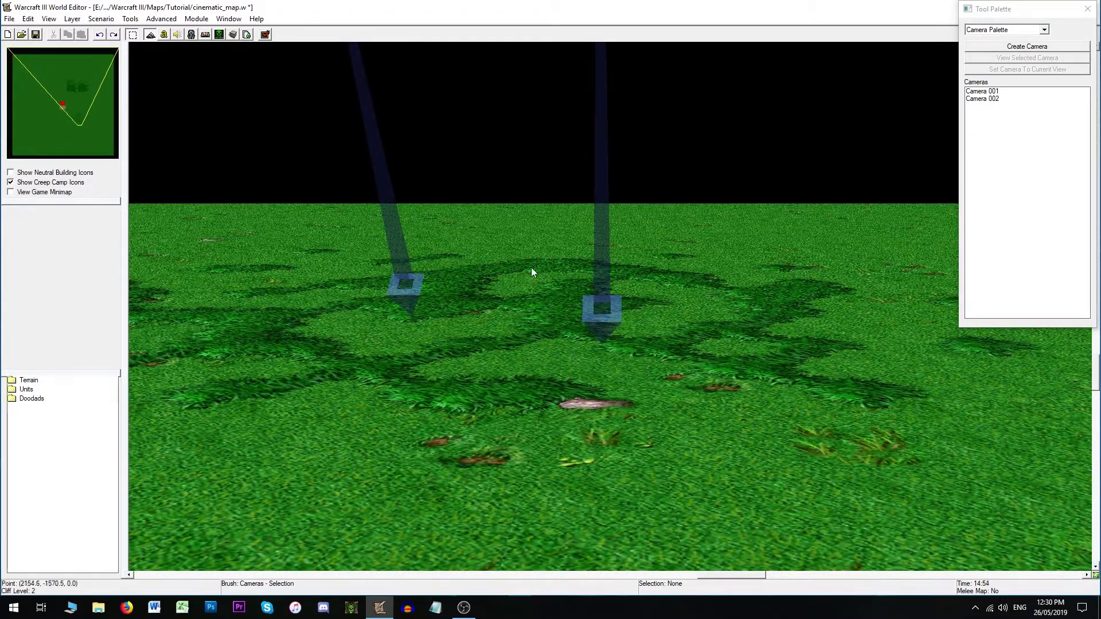
pyautogui.doubleClick(604, 316)
pyautogui.moveTo(576, 278); pyautogui.dragTo(549, 277)
pyautogui.write('80')
pyautogui.click(555, 389)
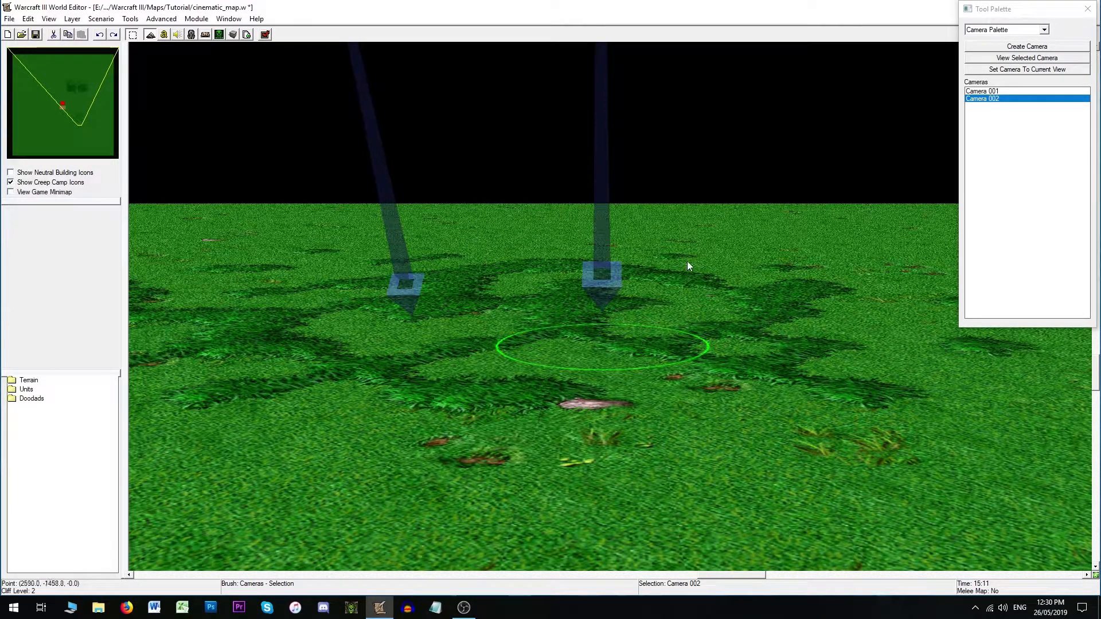
# - Move the Camera Properties dialog aside and set Camera 002's Z Offset to 200
pyautogui.doubleClick(607, 311)
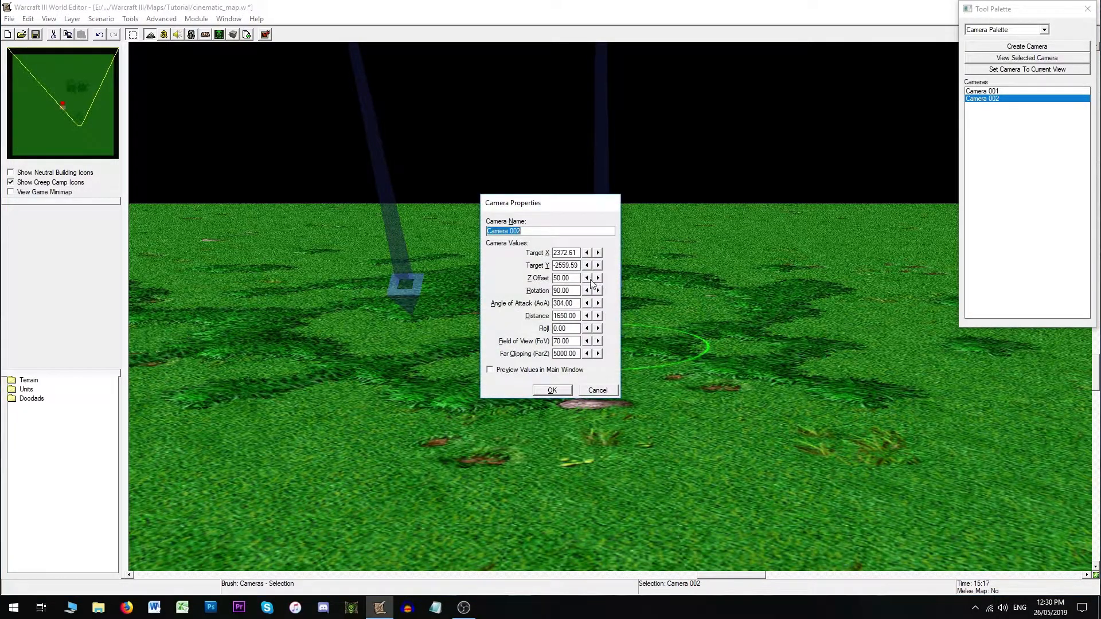
pyautogui.moveTo(566, 204); pyautogui.dragTo(427, 288)
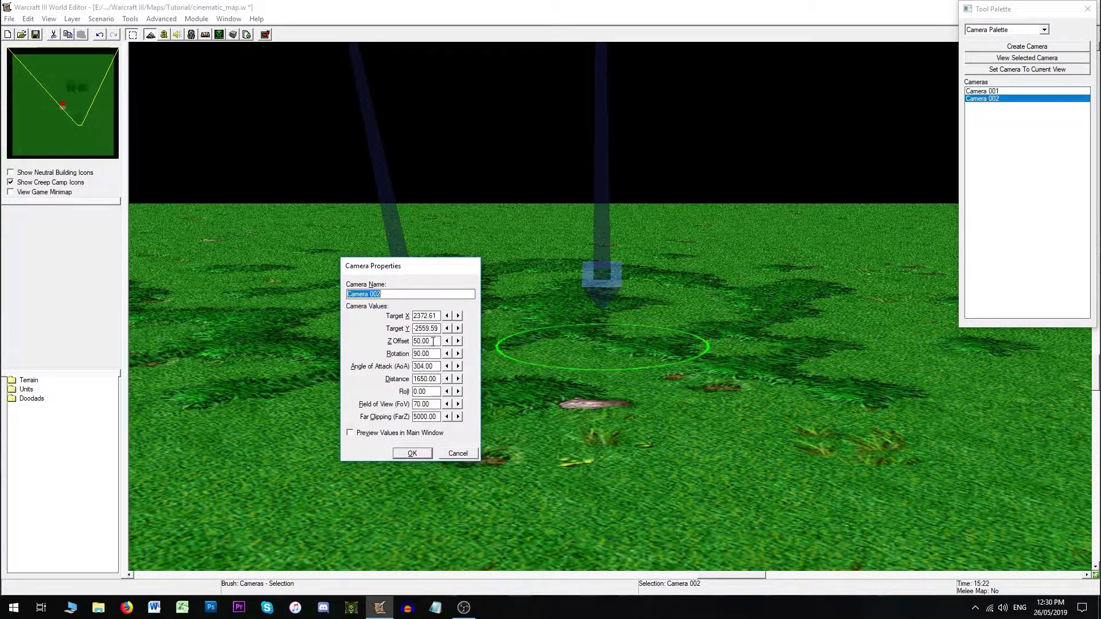
pyautogui.moveTo(432, 340); pyautogui.dragTo(356, 349)
pyautogui.write('200')
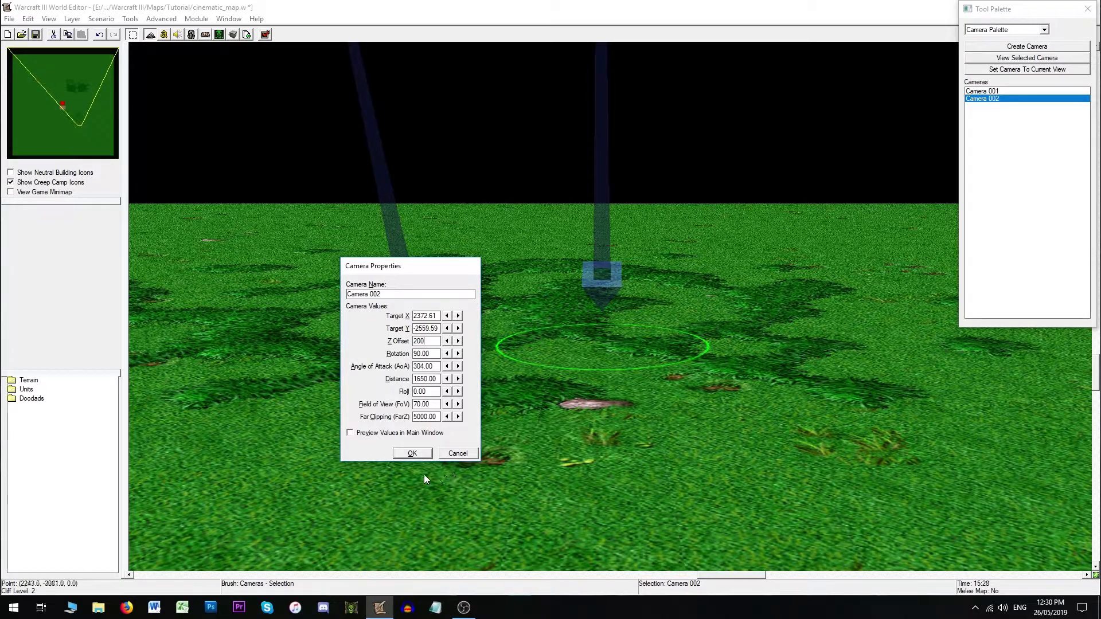
pyautogui.click(422, 453)
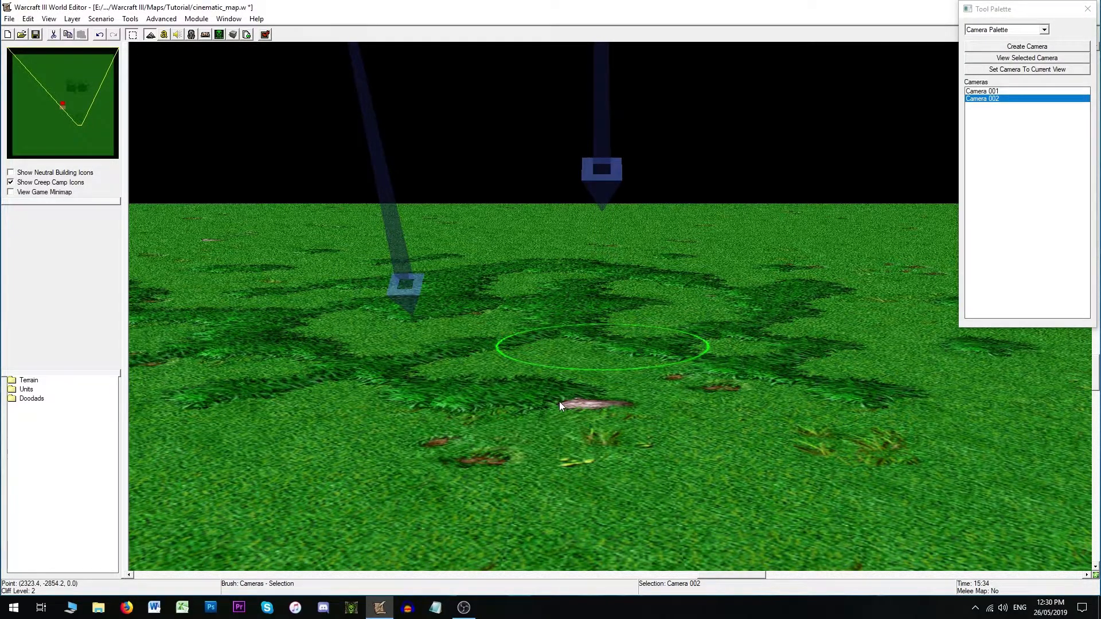
# - Undo the Z Offset changes twice and reopen Camera 002's properties to check them
pyautogui.hotkey('ctrl', 'z')
pyautogui.hotkey('ctrl', 'z')
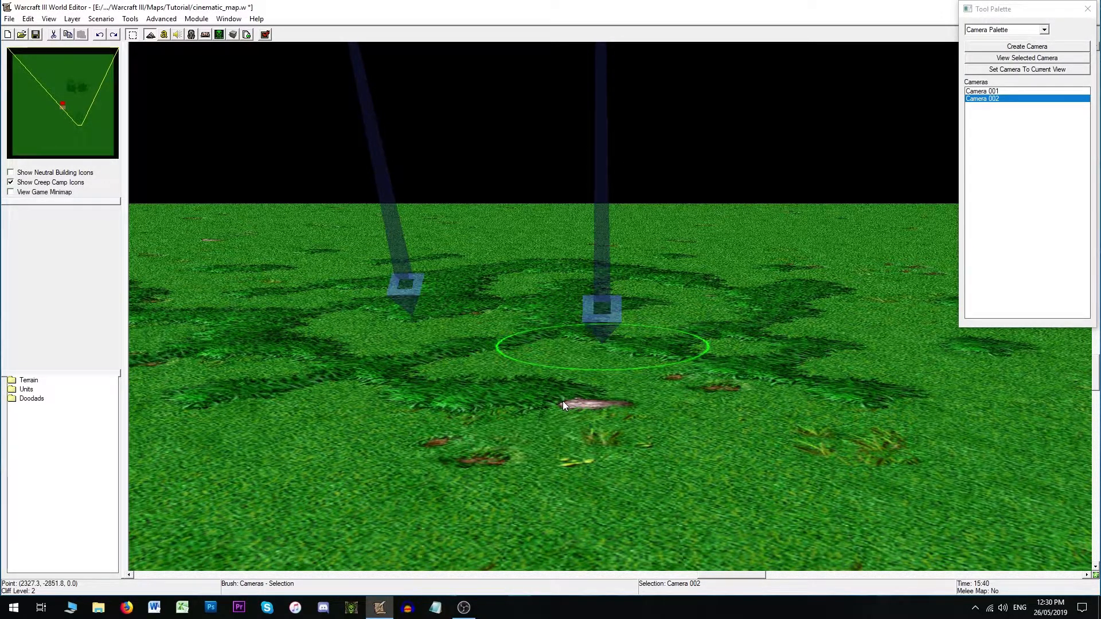
pyautogui.press('Return')
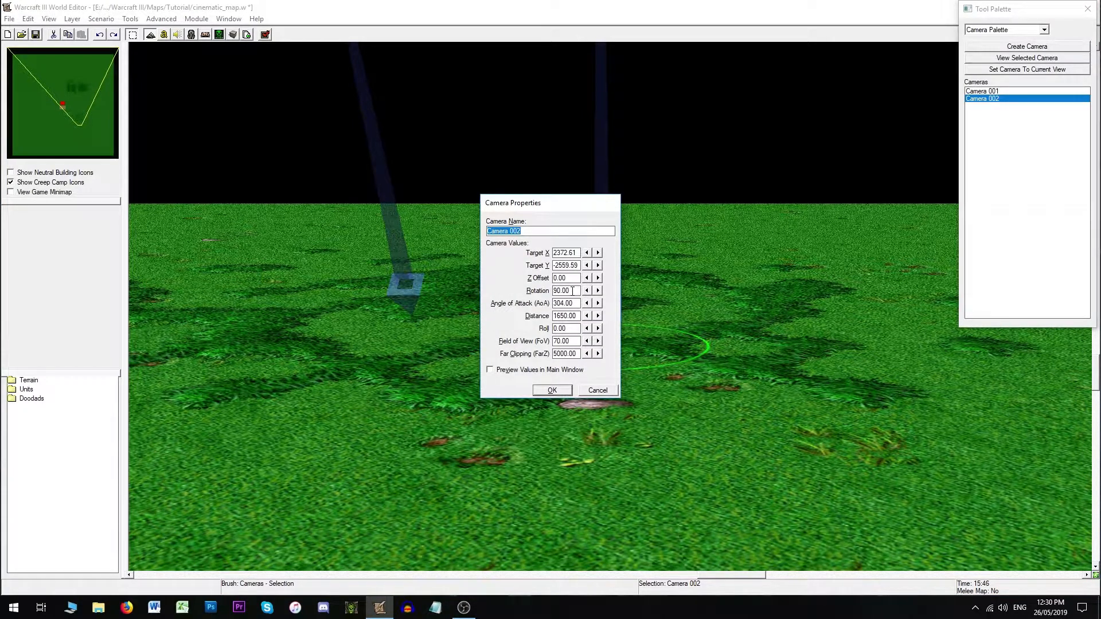
pyautogui.click(600, 390)
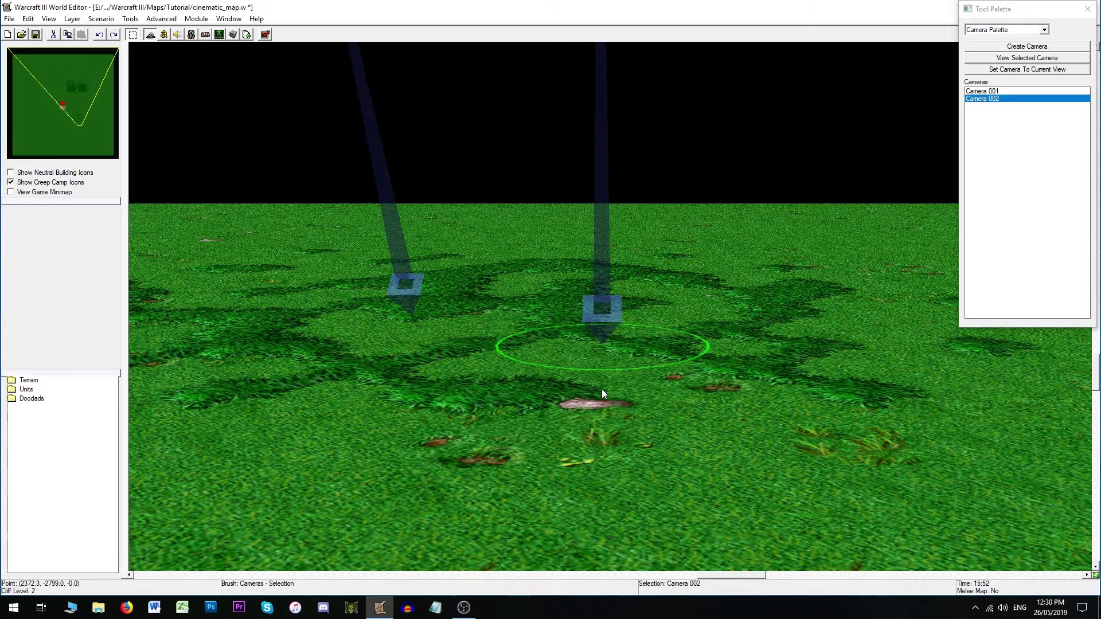
# - Set Camera 002's Rotation to 0
pyautogui.scroll(5, 602, 391)
pyautogui.moveTo(604, 393); pyautogui.dragTo(610, 301, button='right')
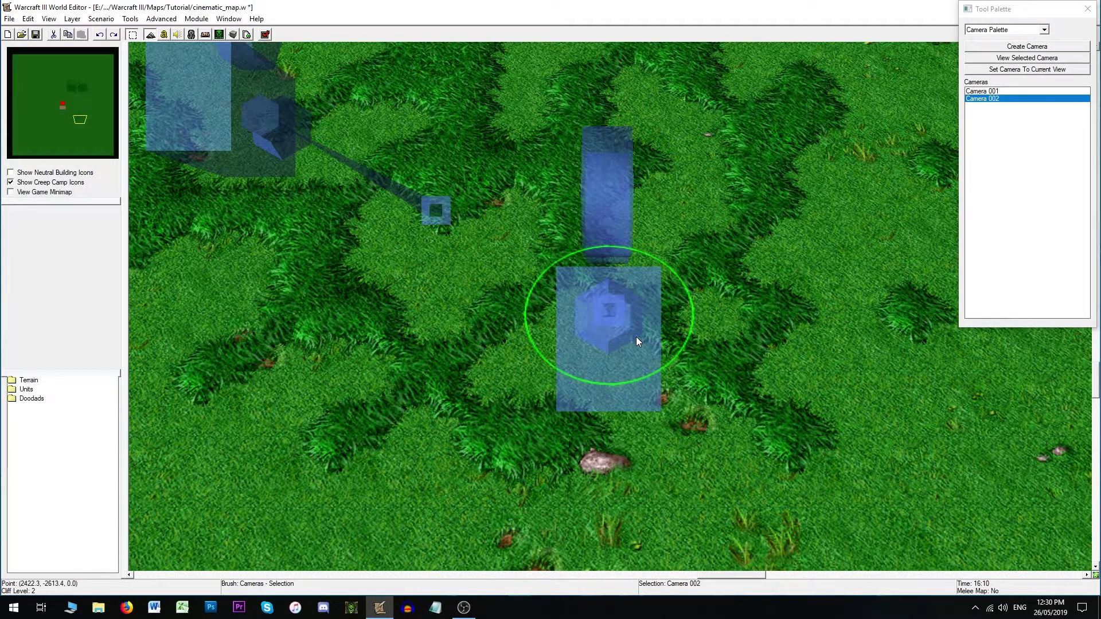
pyautogui.moveTo(636, 310); pyautogui.dragTo(633, 314, button='right')
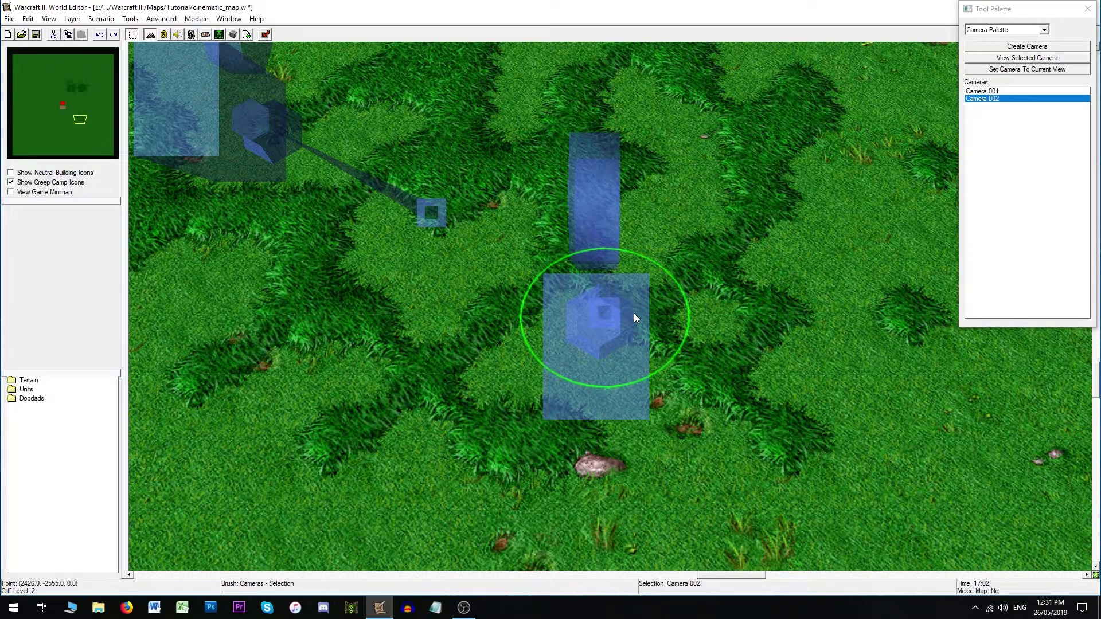
pyautogui.moveTo(635, 306)
pyautogui.mouseDown(button='right')
pyautogui.moveTo(658, 301)
pyautogui.moveTo(629, 307)
pyautogui.mouseUp(button='right')
pyautogui.doubleClick(605, 304)
pyautogui.doubleClick(560, 291)
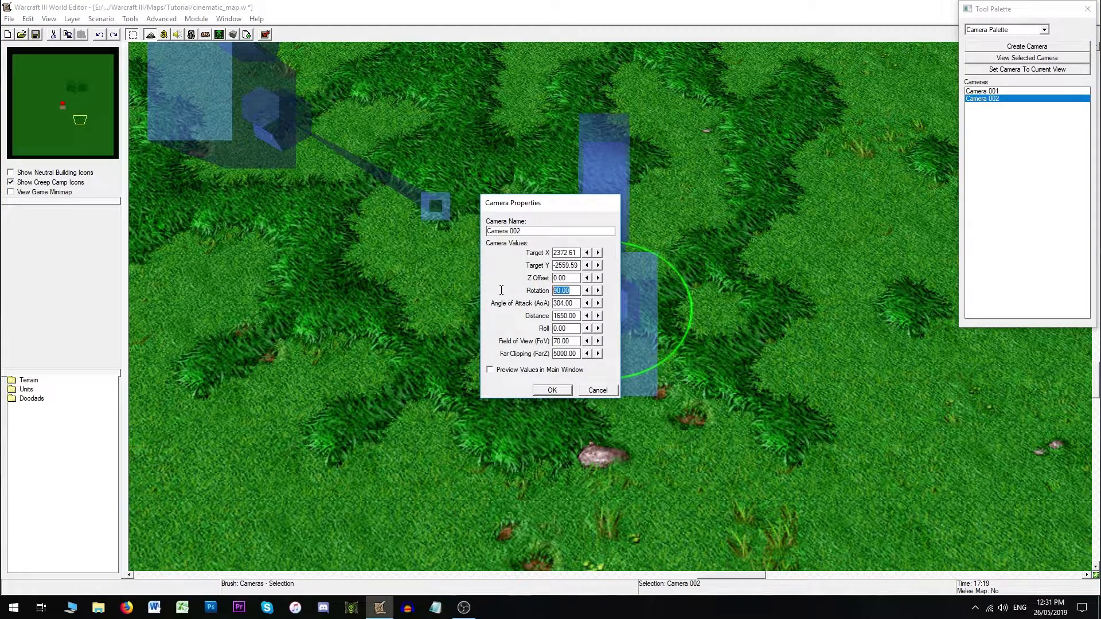
pyautogui.write('0')
pyautogui.press('Return')
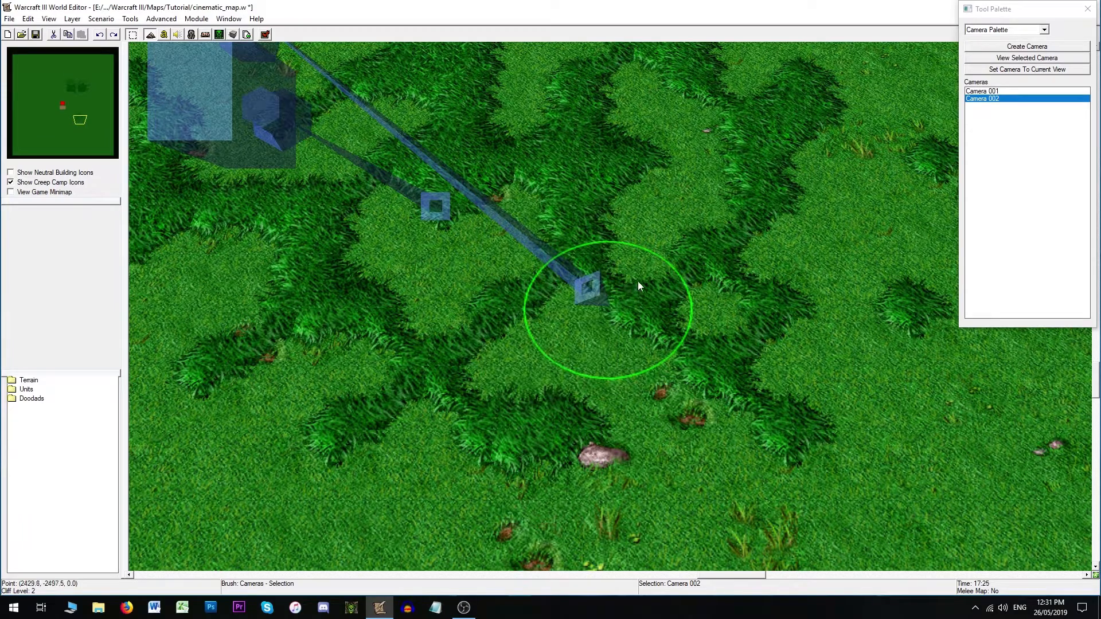
# - Set Camera 002's Rotation back to 90
pyautogui.doubleClick(592, 301)
pyautogui.doubleClick(570, 291)
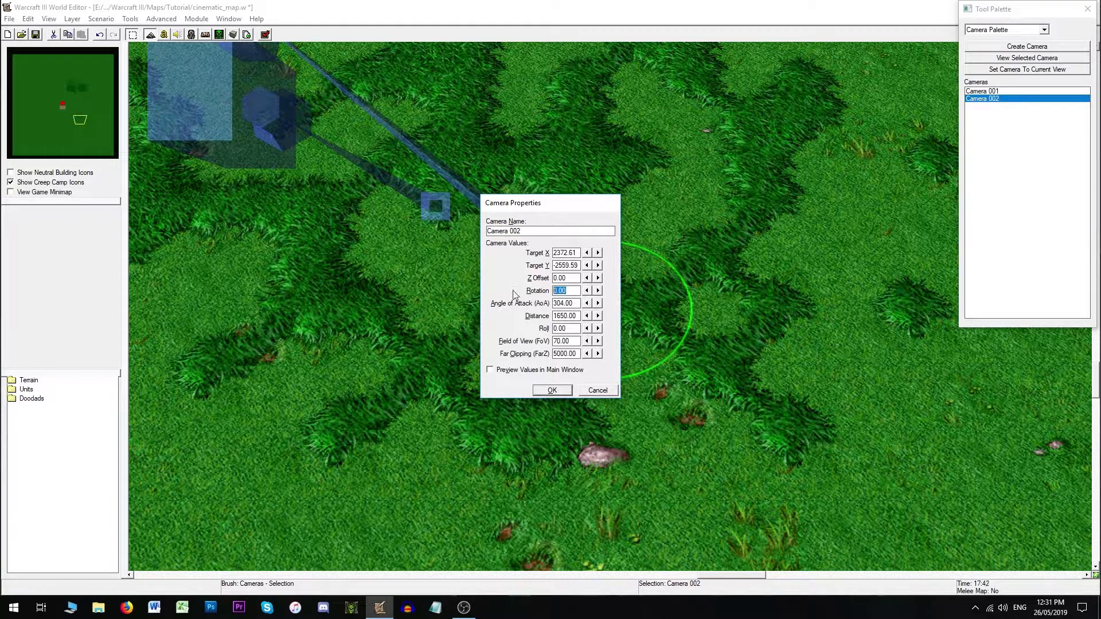
pyautogui.write('90')
pyautogui.press('Return')
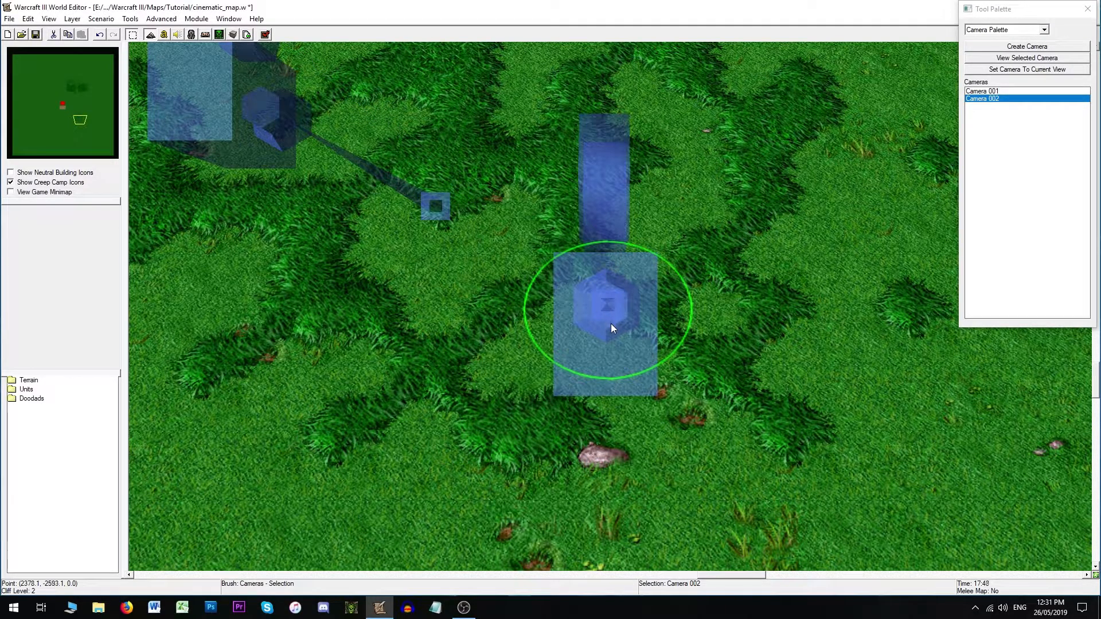
# - Set Camera 002's Rotation to 270
pyautogui.doubleClick(602, 363)
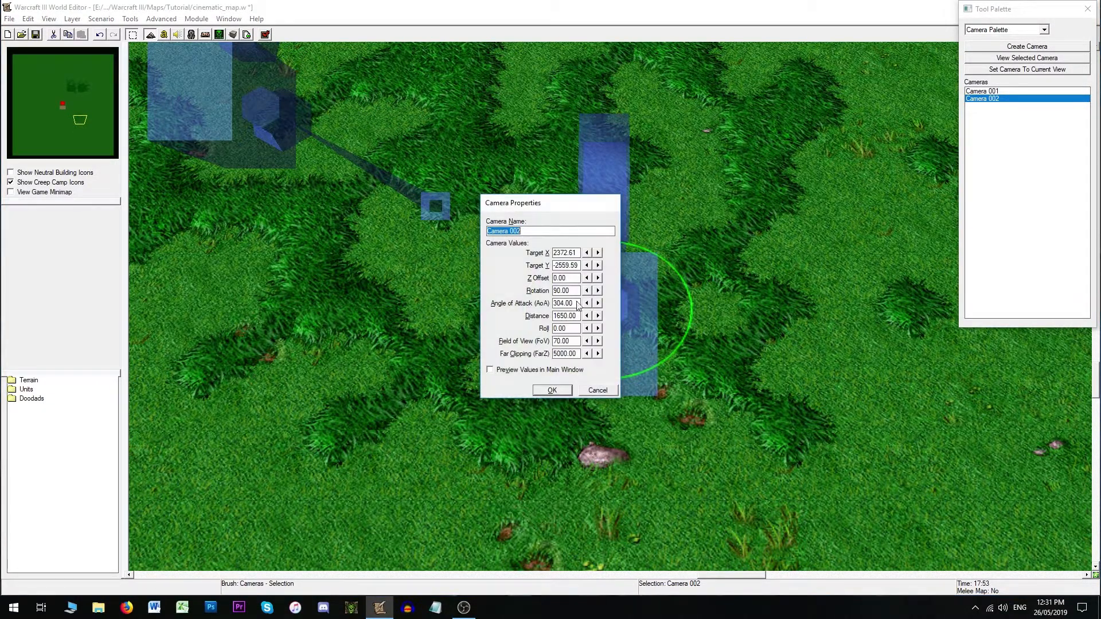
pyautogui.doubleClick(563, 291)
pyautogui.write('180')
pyautogui.press('Return')
pyautogui.doubleClick(620, 304)
pyautogui.doubleClick(567, 290)
pyautogui.write('270')
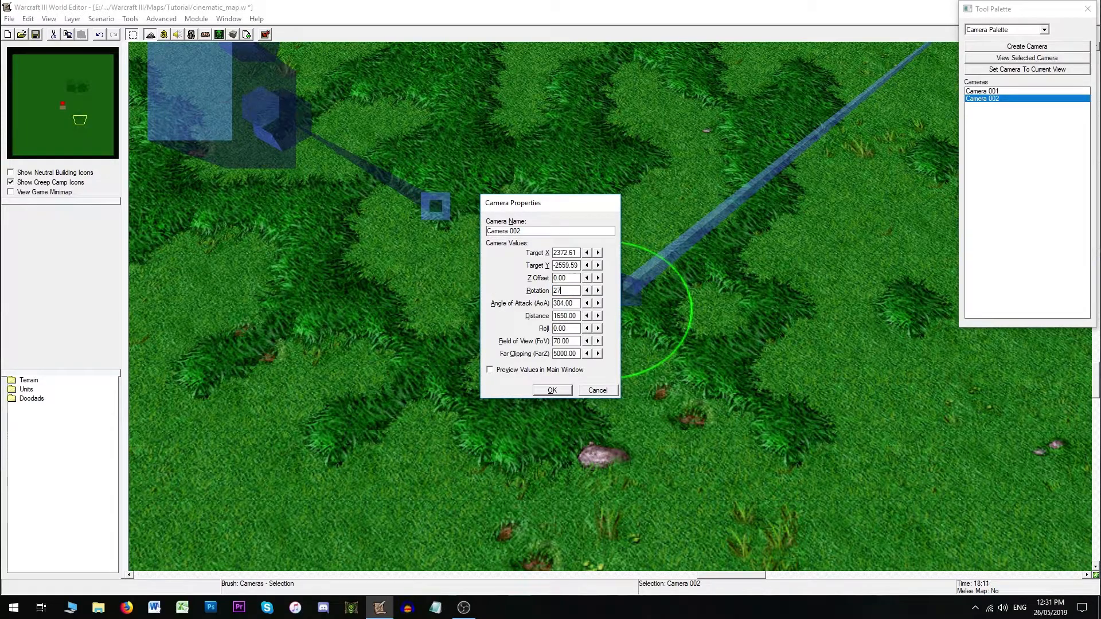
pyautogui.press('Return')
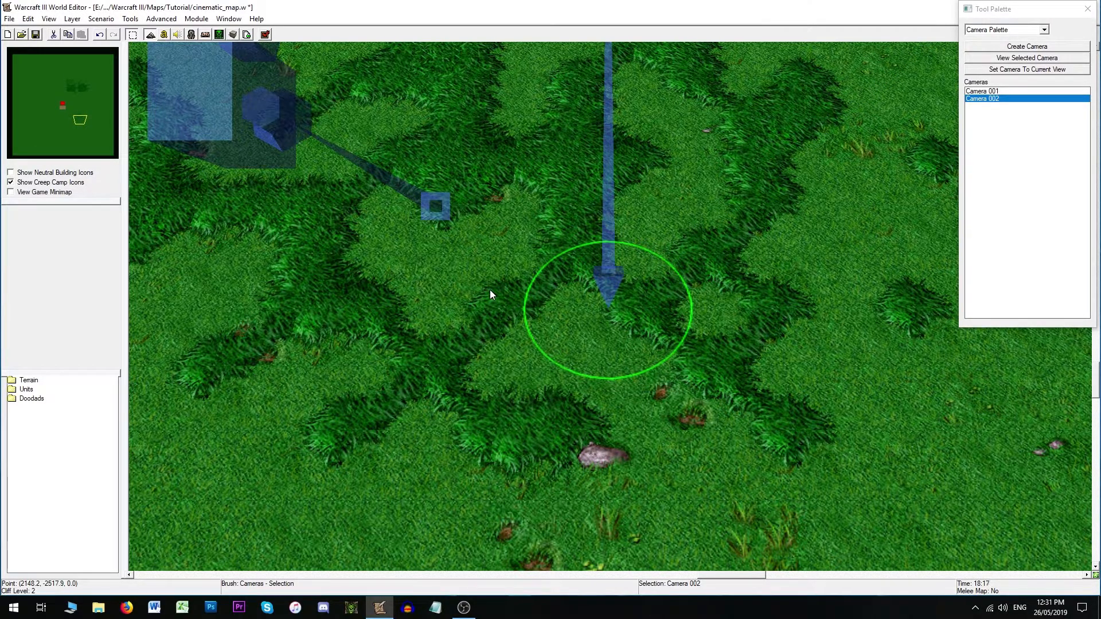
# - Set Camera 002's Z Offset to 90
pyautogui.doubleClick(607, 287)
pyautogui.doubleClick(559, 278)
pyautogui.write('90')
pyautogui.press('Return')
# - Reset Camera 002's Z Offset to 0 and its Rotation to 90
pyautogui.doubleClick(602, 294)
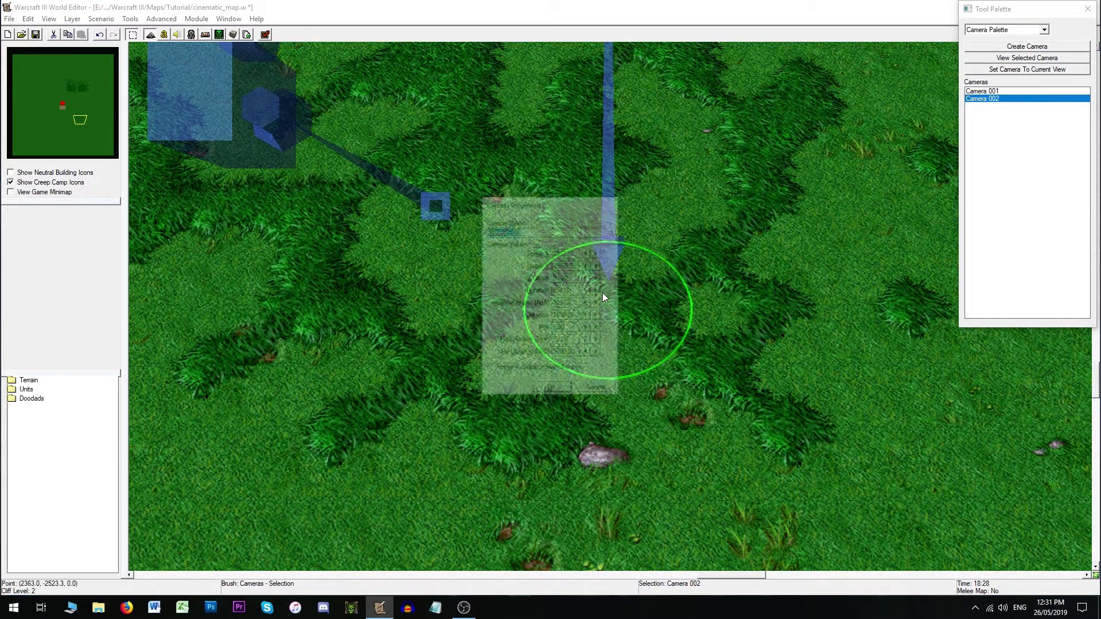
pyautogui.doubleClick(574, 277)
pyautogui.write('0')
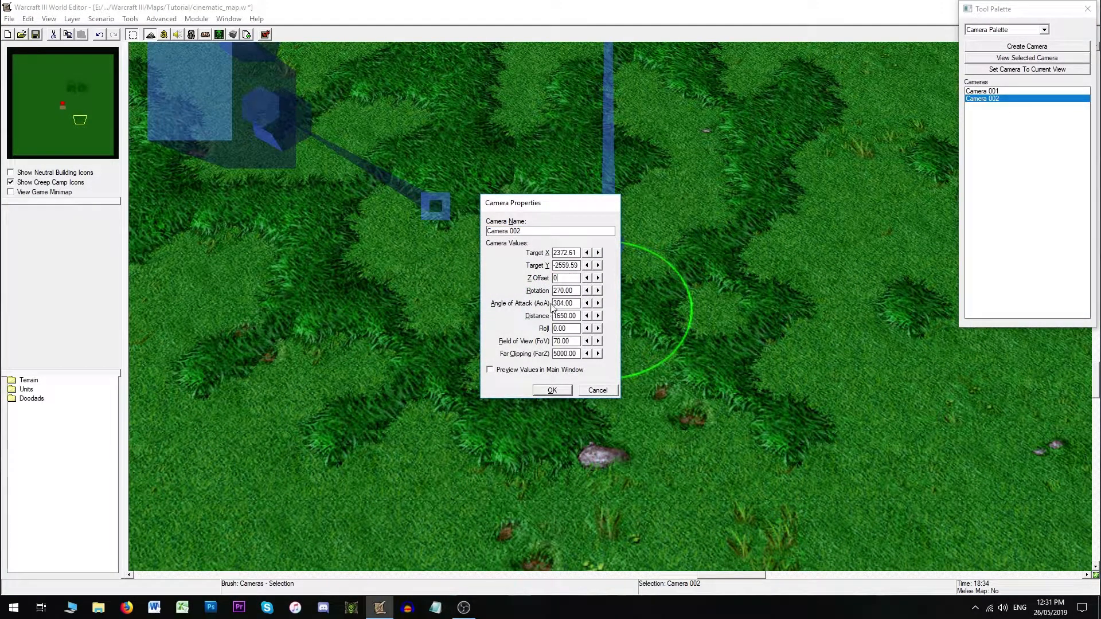
pyautogui.press('Tab')
pyautogui.write('90')
pyautogui.press('Return')
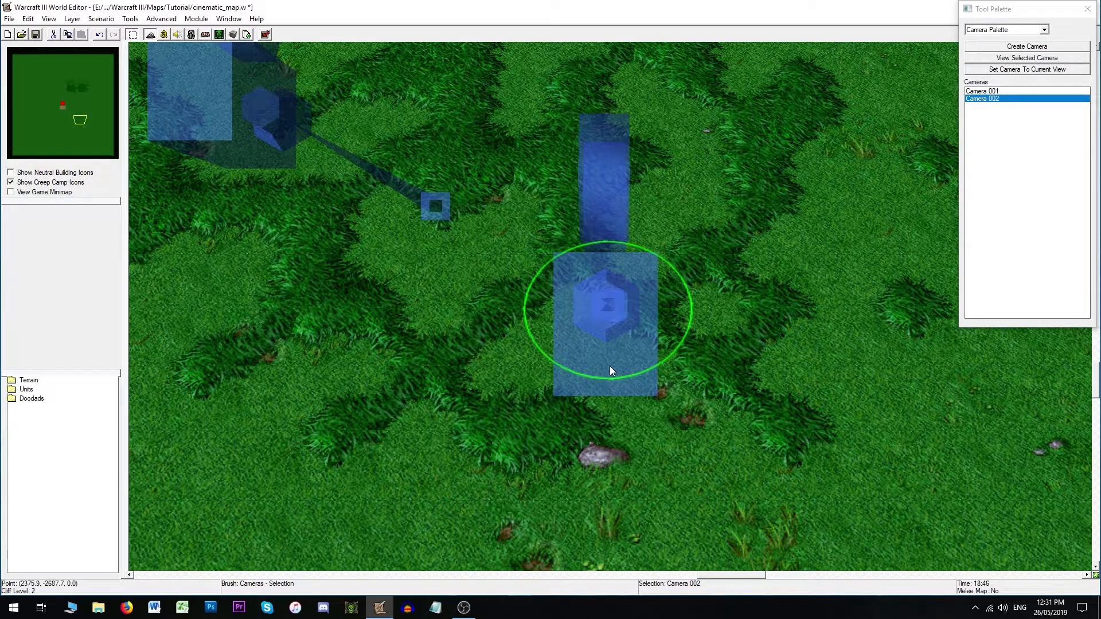
# - Set Camera 002's Rotation to 0
pyautogui.doubleClick(977, 99)
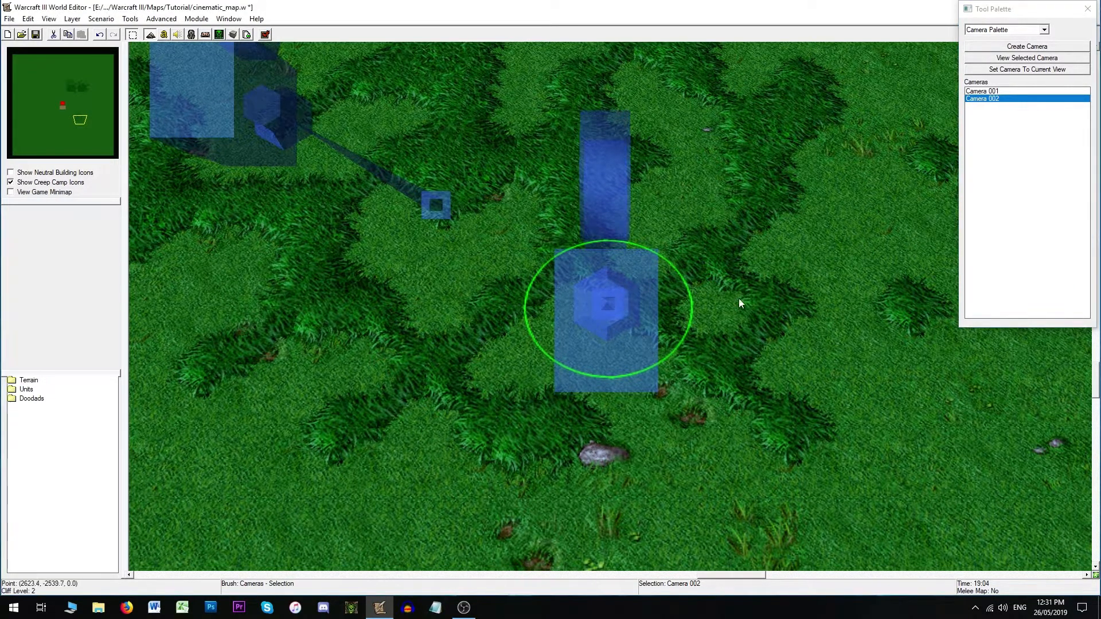
pyautogui.doubleClick(607, 310)
pyautogui.doubleClick(571, 291)
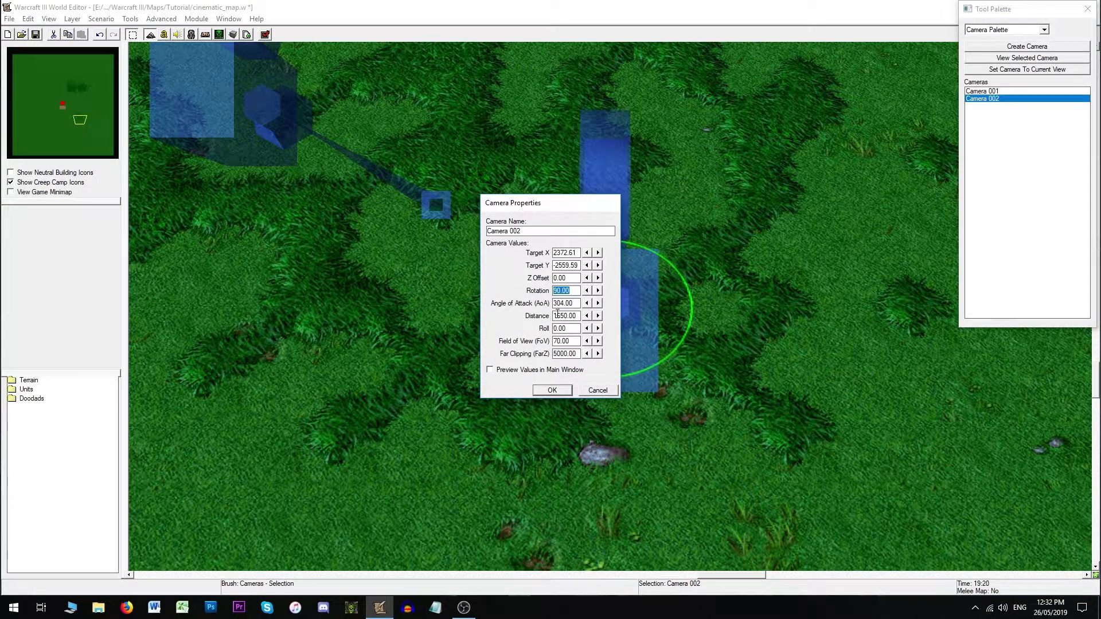
pyautogui.write('0')
pyautogui.click(548, 391)
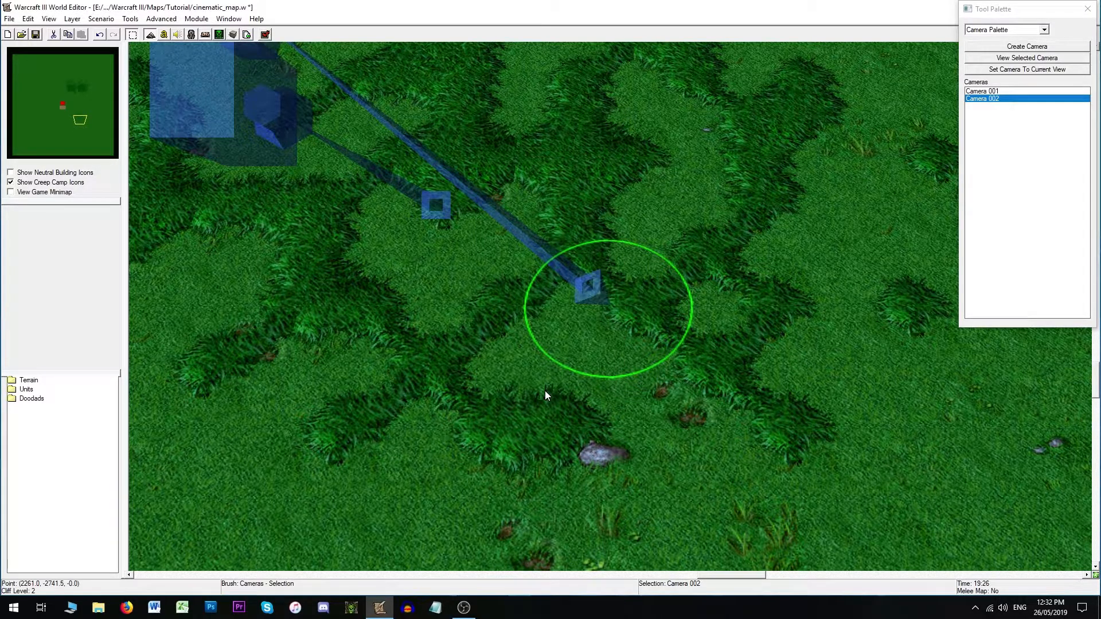
# - View through Camera 002 and restore its Rotation to 90
pyautogui.doubleClick(1005, 105)
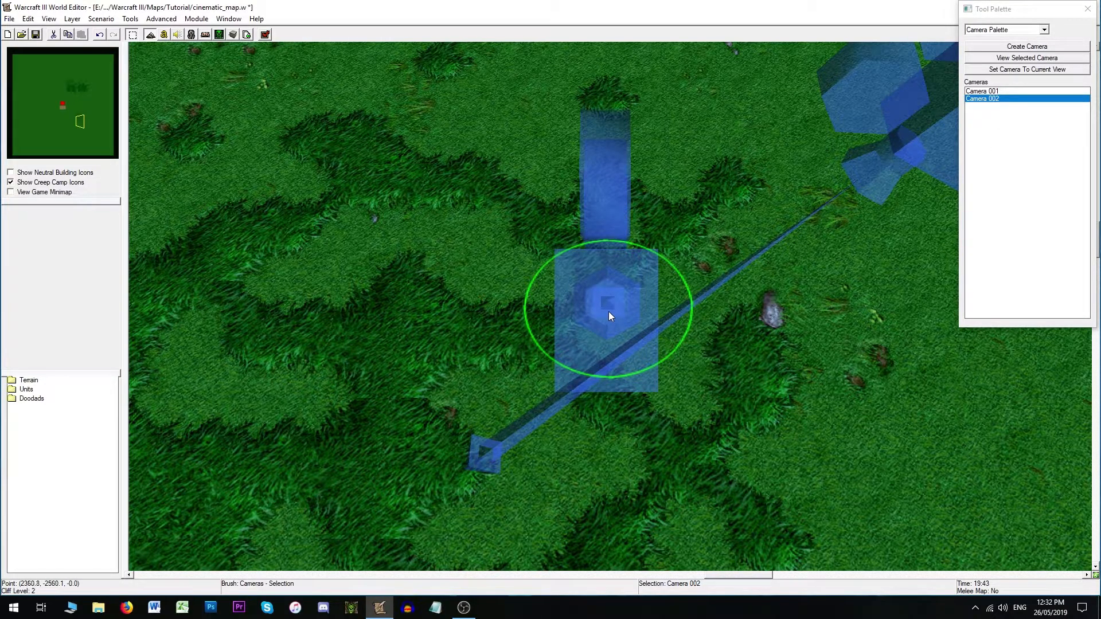
pyautogui.doubleClick(628, 335)
pyautogui.moveTo(570, 290); pyautogui.dragTo(499, 291)
pyautogui.write('90')
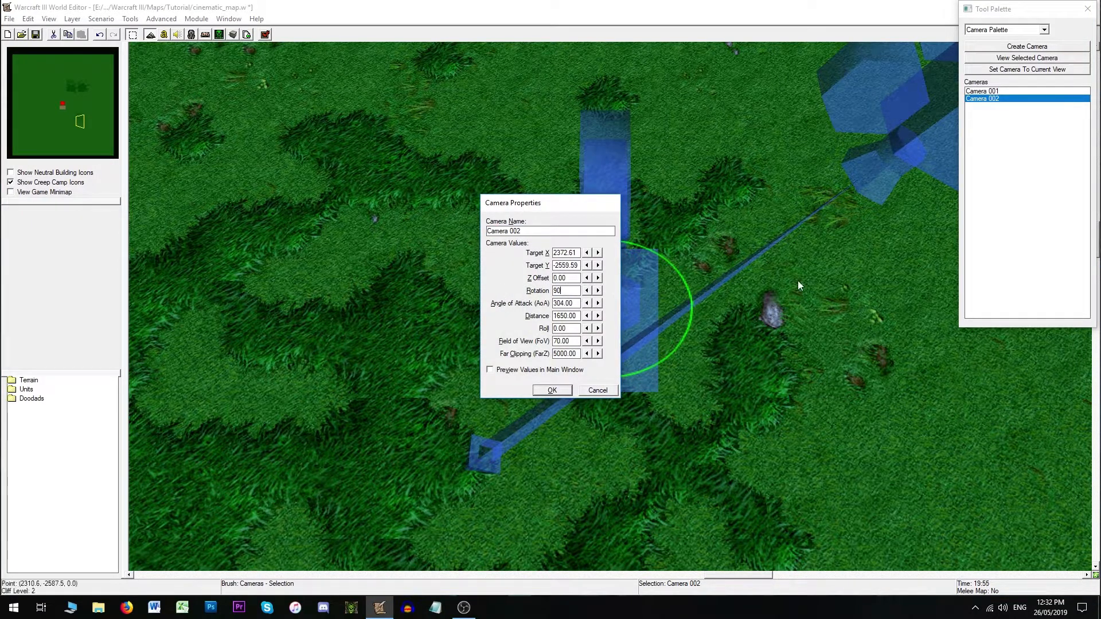
pyautogui.press('Return')
# - Select Camera 002 and open its properties to check the values without changing them
pyautogui.click(994, 100)
pyautogui.doubleClick(994, 100)
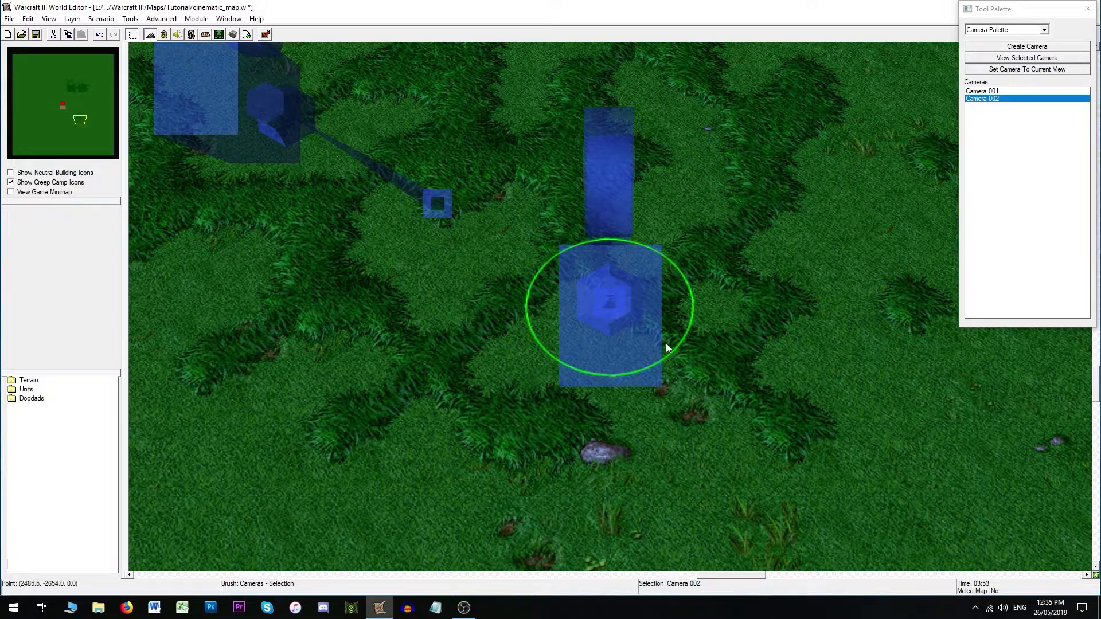
pyautogui.doubleClick(605, 299)
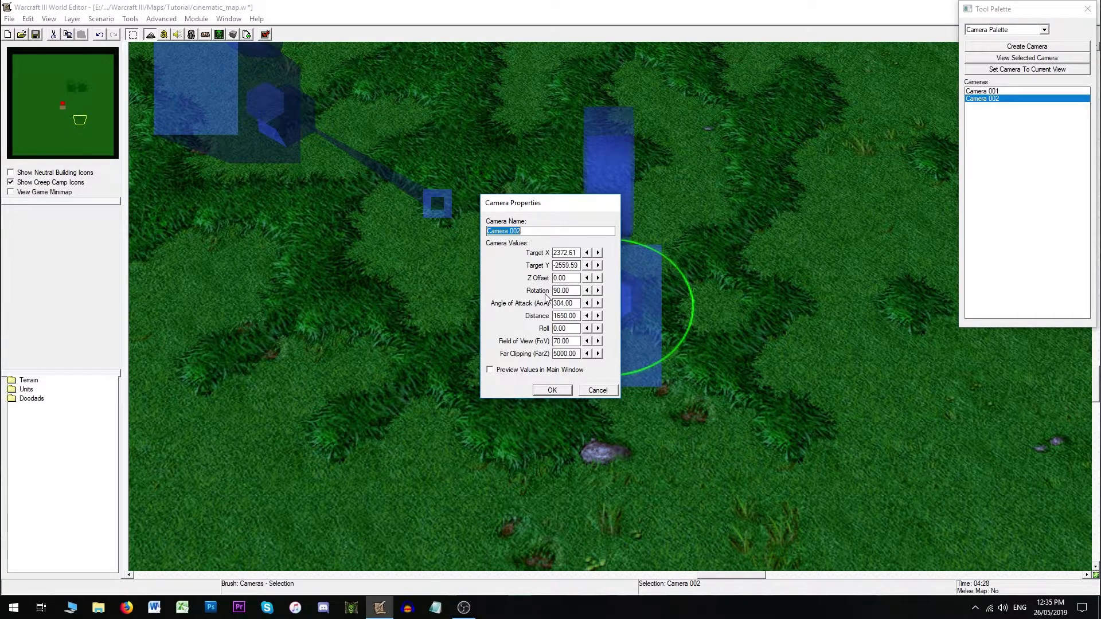
pyautogui.click(598, 389)
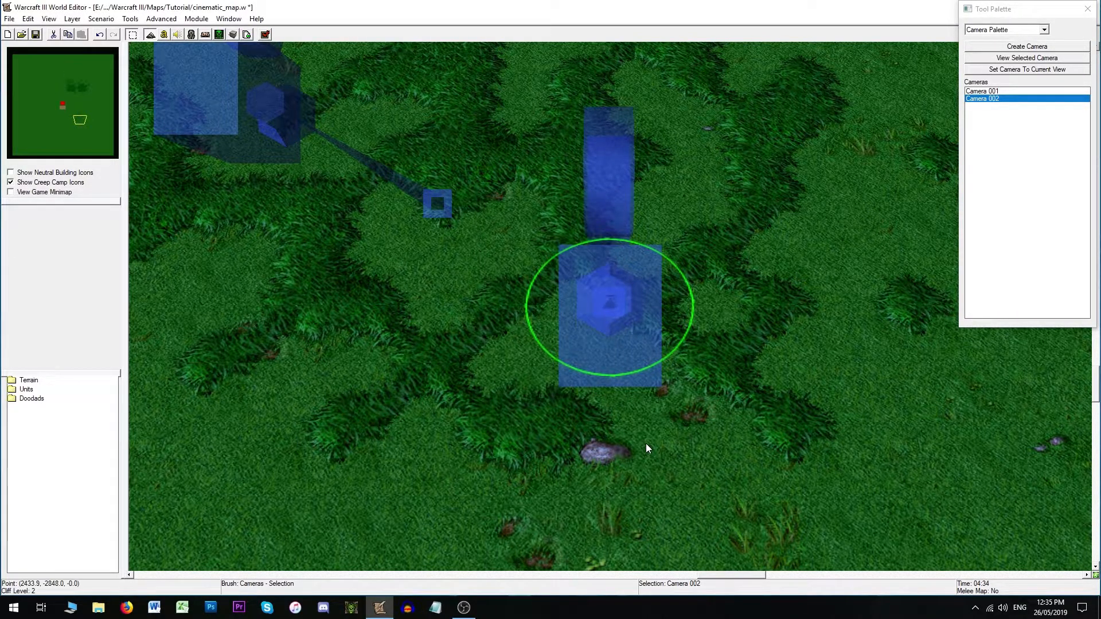
# - Orbit the map view around Camera 002 to examine its placement from different angles
pyautogui.keyDown('ctrl'); pyautogui.moveTo(367, 402); pyautogui.dragTo(686, 208, button='right'); pyautogui.keyUp('ctrl')
pyautogui.moveTo(611, 299); pyautogui.dragTo(504, 411, button='right')
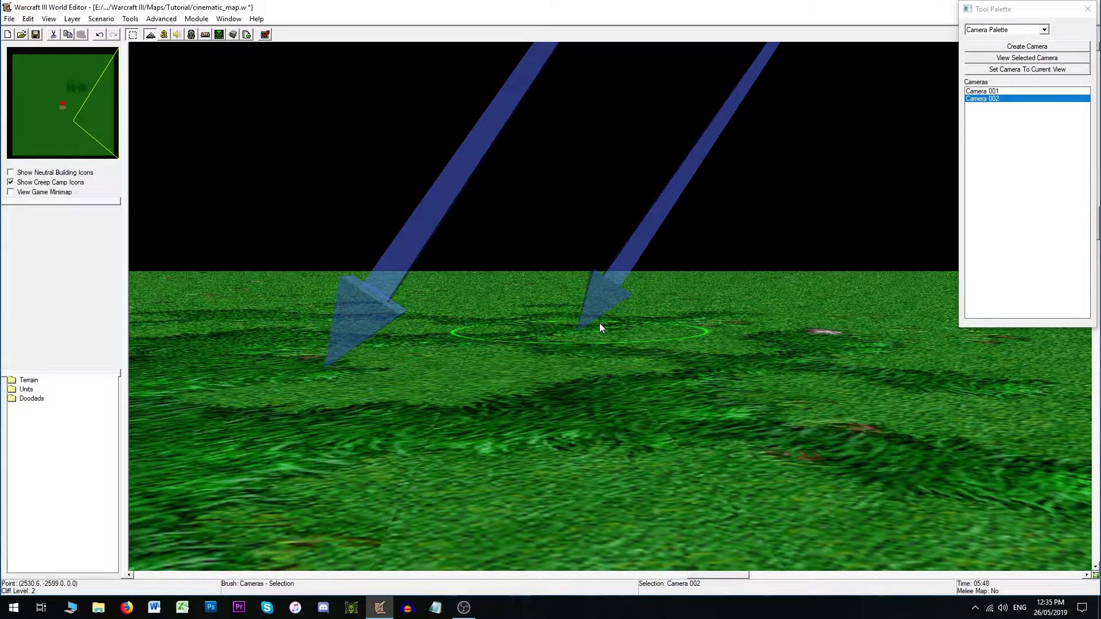
pyautogui.hotkey('ctrl', 'shift', 'c')
pyautogui.moveTo(597, 313); pyautogui.dragTo(792, 325, button='right')
pyautogui.moveTo(679, 317)
pyautogui.mouseDown(button='right')
pyautogui.moveTo(693, 315)
pyautogui.moveTo(684, 311)
pyautogui.mouseUp(button='right')
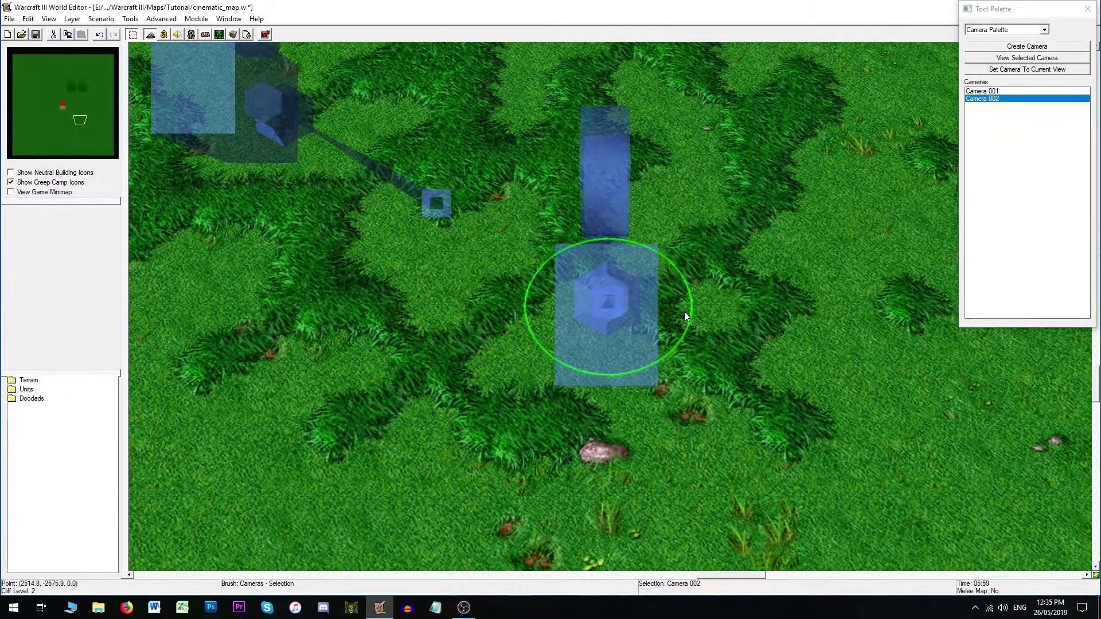
pyautogui.keyDown('ctrl'); pyautogui.moveTo(651, 425); pyautogui.dragTo(594, 423, button='right'); pyautogui.keyUp('ctrl')
pyautogui.keyDown('ctrl'); pyautogui.moveTo(594, 178); pyautogui.dragTo(590, 232, button='right'); pyautogui.keyUp('ctrl')
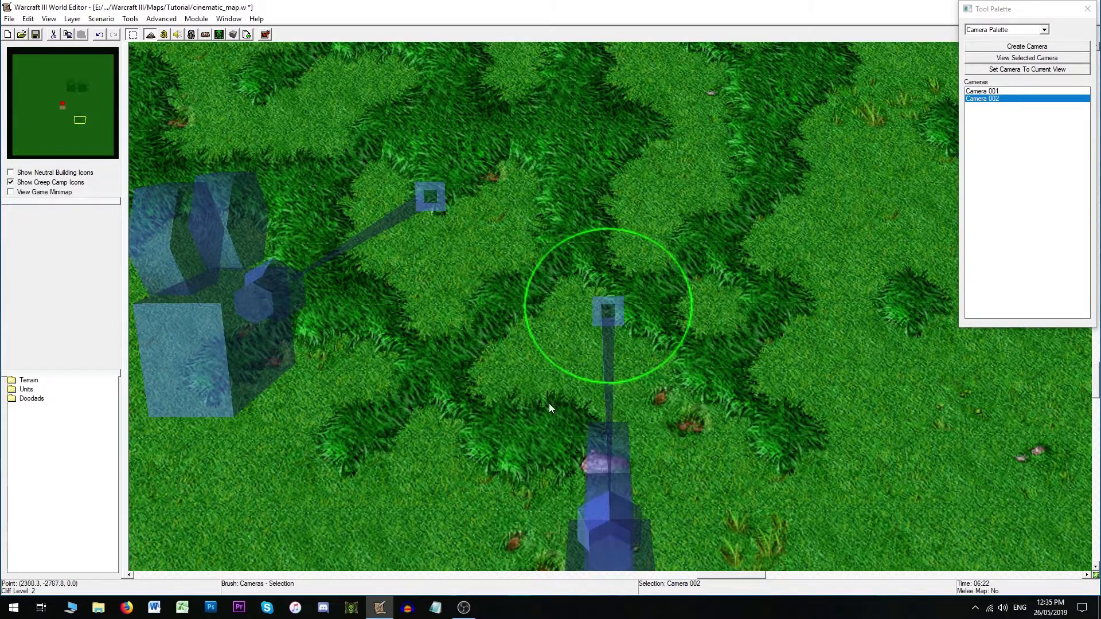
pyautogui.hotkey('ctrl', 'shift', 'c')
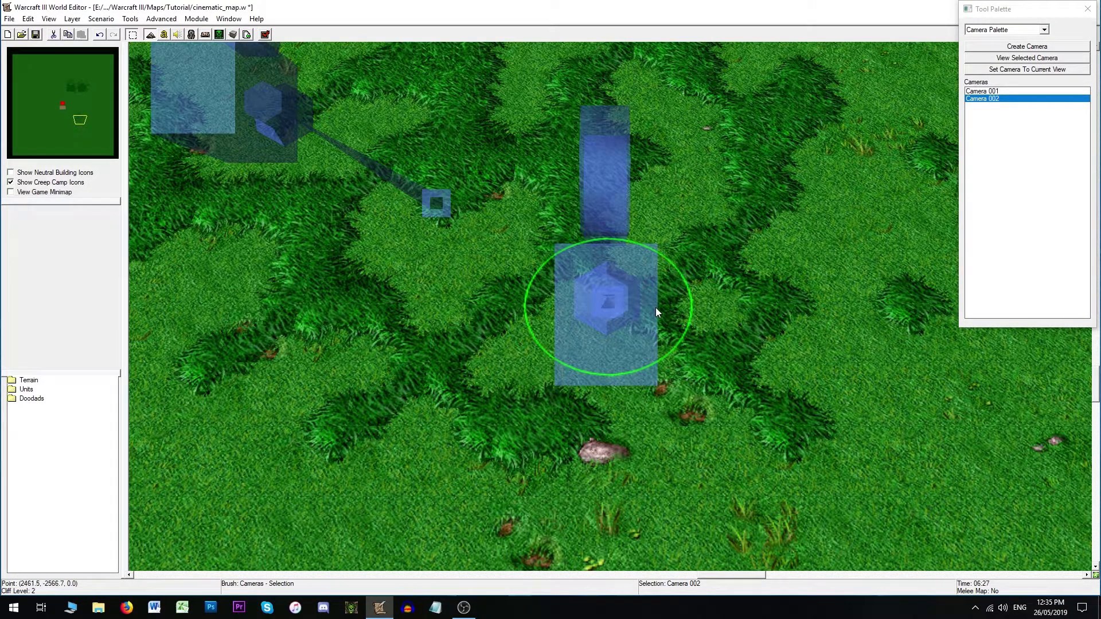
# - Set Camera 002's Angle of Attack to 270 and preview the view through the camera
pyautogui.doubleClick(613, 309)
pyautogui.click(577, 303)
pyautogui.moveTo(577, 303); pyautogui.dragTo(548, 304)
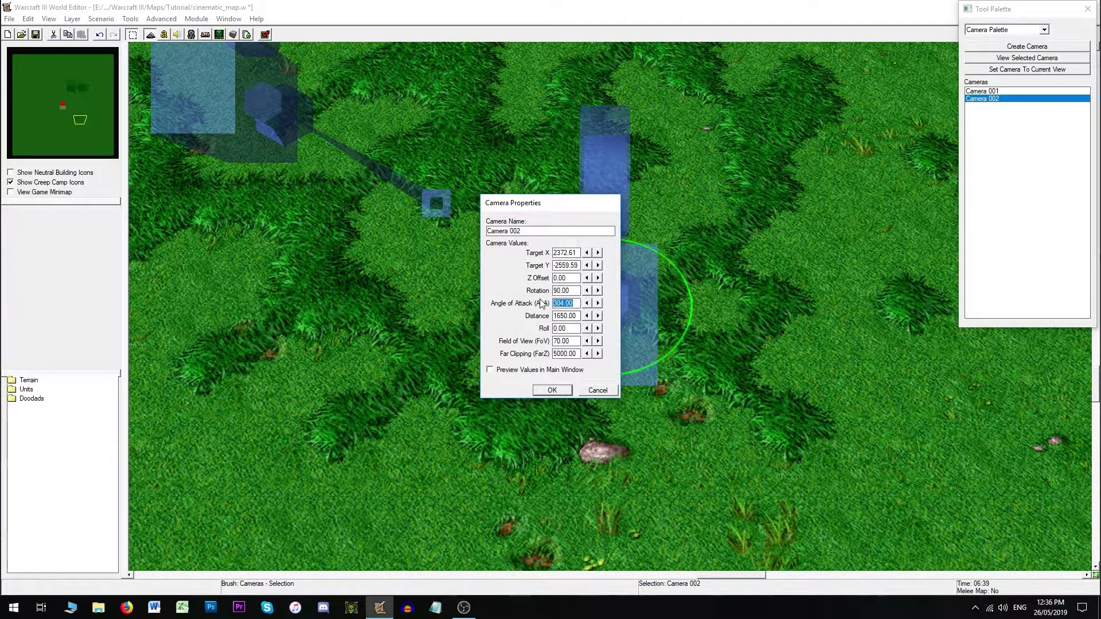
pyautogui.write('270')
pyautogui.click(551, 392)
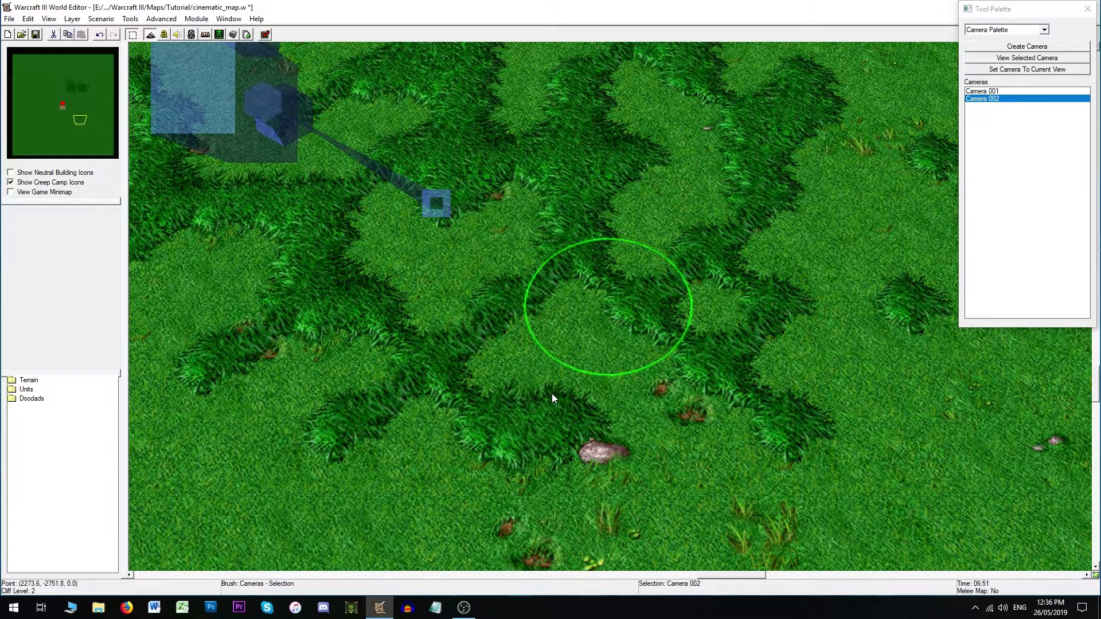
pyautogui.doubleClick(991, 100)
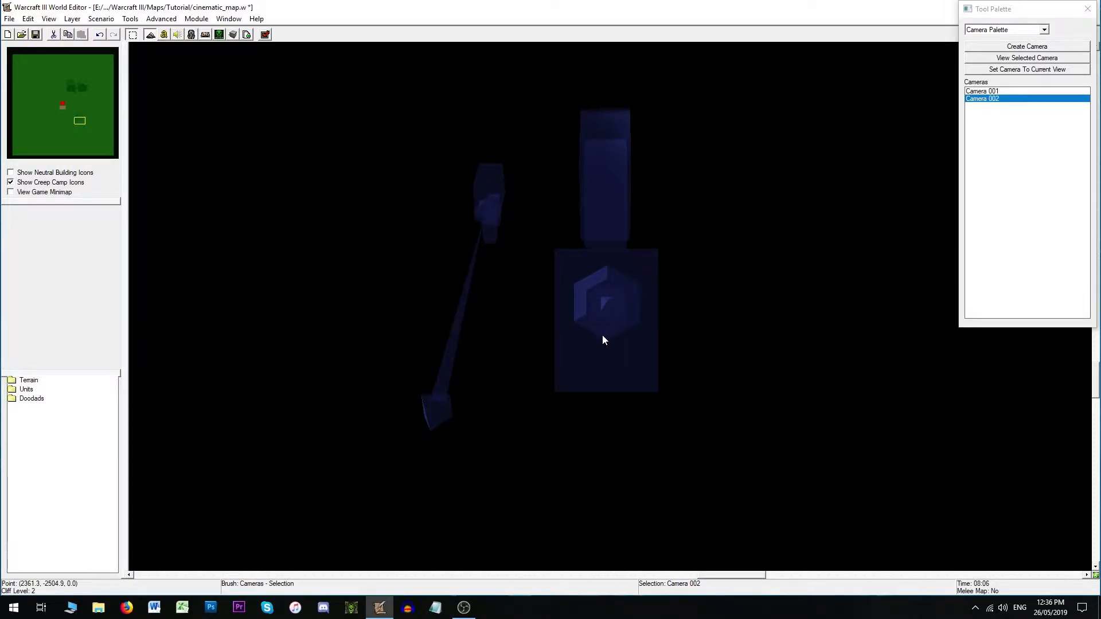
pyautogui.hotkey('ctrl', 'shift', 'c')
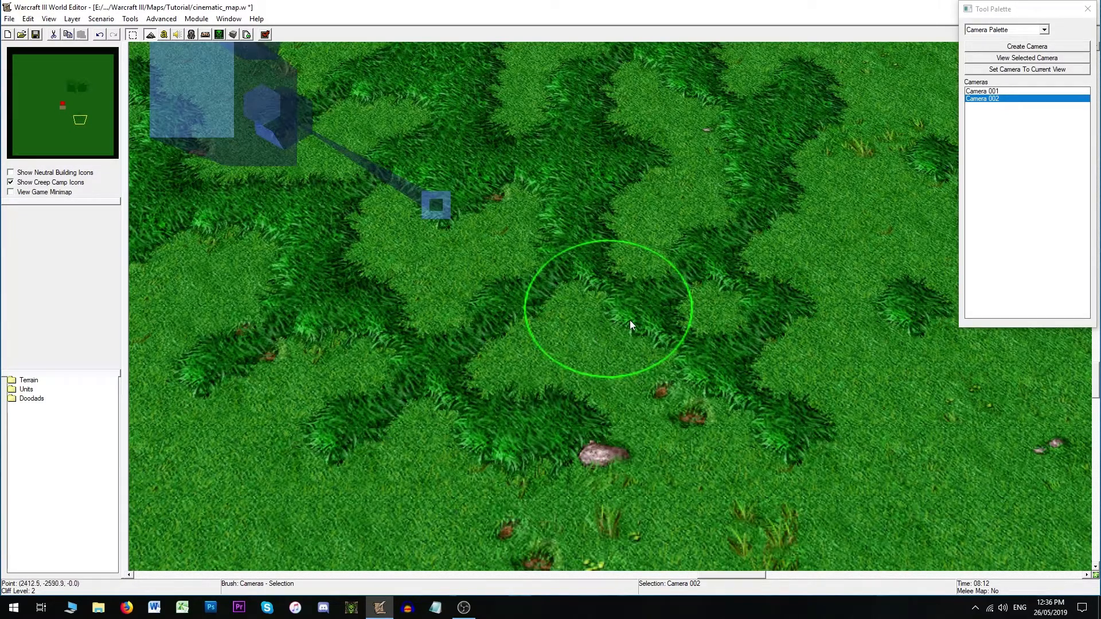
# - Set Camera 002's Angle of Attack to 200
pyautogui.rightClick(997, 100)
pyautogui.click(1002, 106)
pyautogui.moveTo(573, 291); pyautogui.dragTo(555, 304)
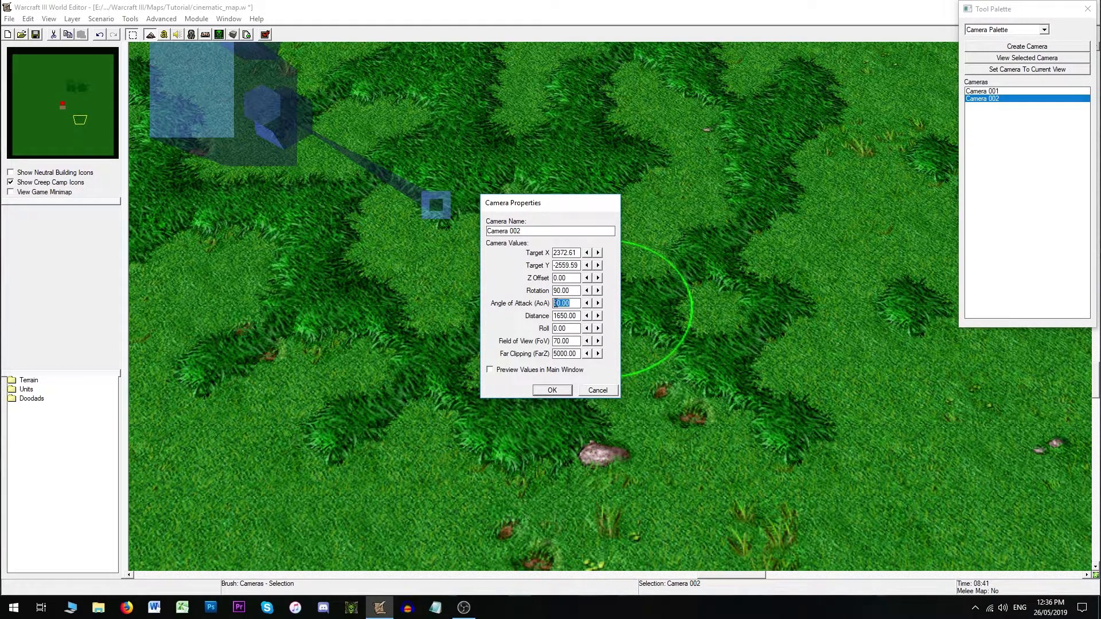
pyautogui.write('200')
pyautogui.click(552, 390)
# - Orbit the map view and look through Camera 002 to examine where it aims
pyautogui.scroll(3, 571, 236)
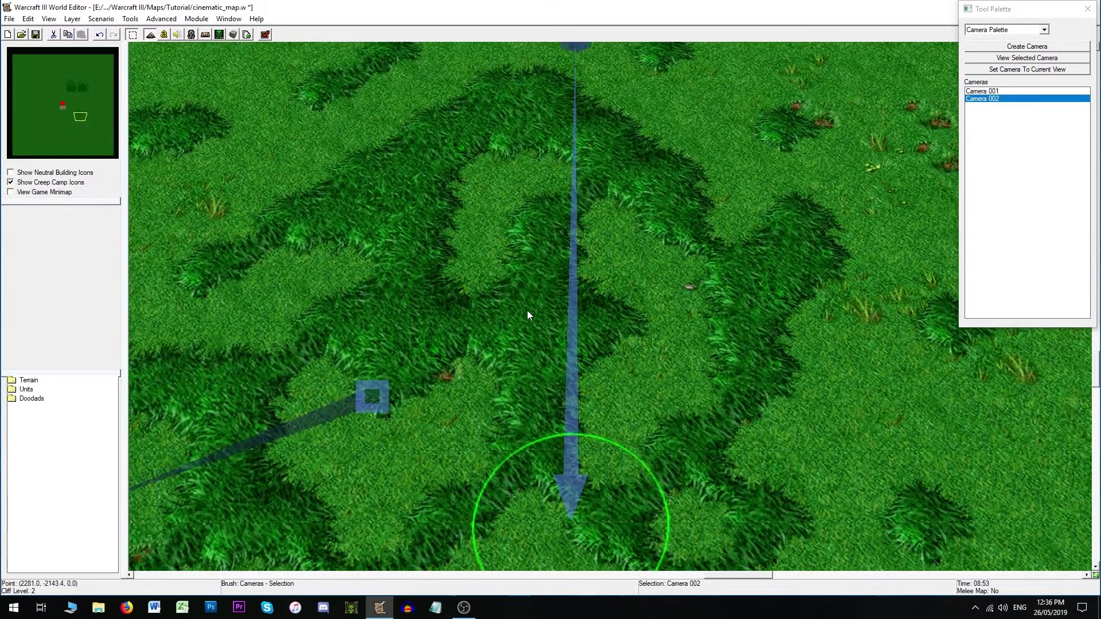
pyautogui.keyDown('ctrl'); pyautogui.moveTo(528, 311); pyautogui.dragTo(775, 107, button='right'); pyautogui.keyUp('ctrl')
pyautogui.keyDown('ctrl'); pyautogui.moveTo(389, 402); pyautogui.dragTo(734, 339, button='right'); pyautogui.keyUp('ctrl')
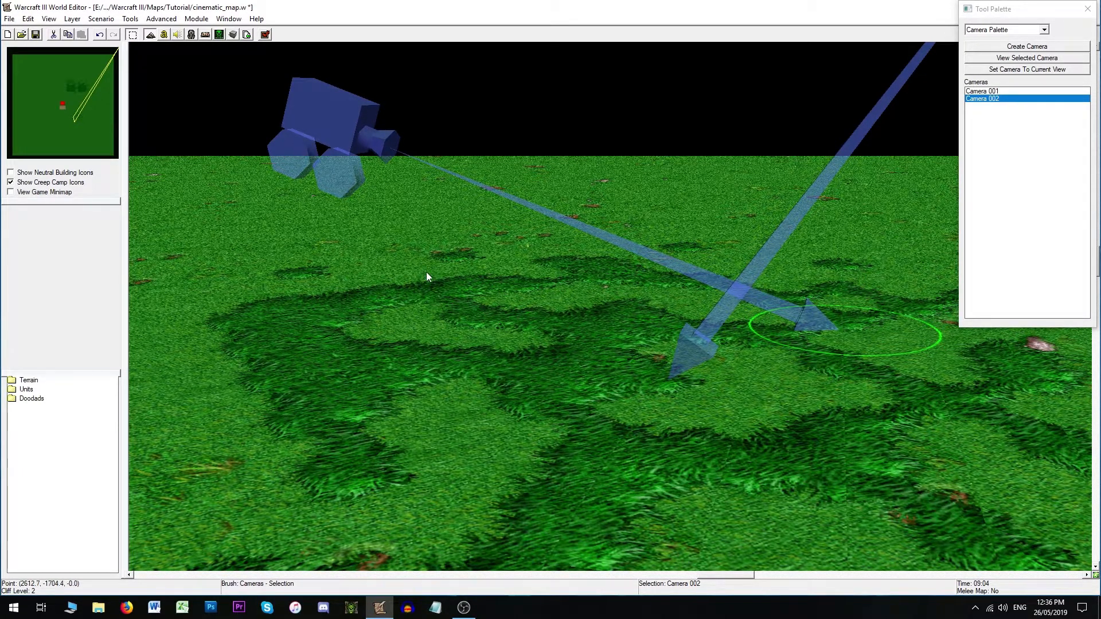
pyautogui.moveTo(445, 276); pyautogui.dragTo(342, 178, button='right')
pyautogui.hotkey('ctrl', 'shift', 'c')
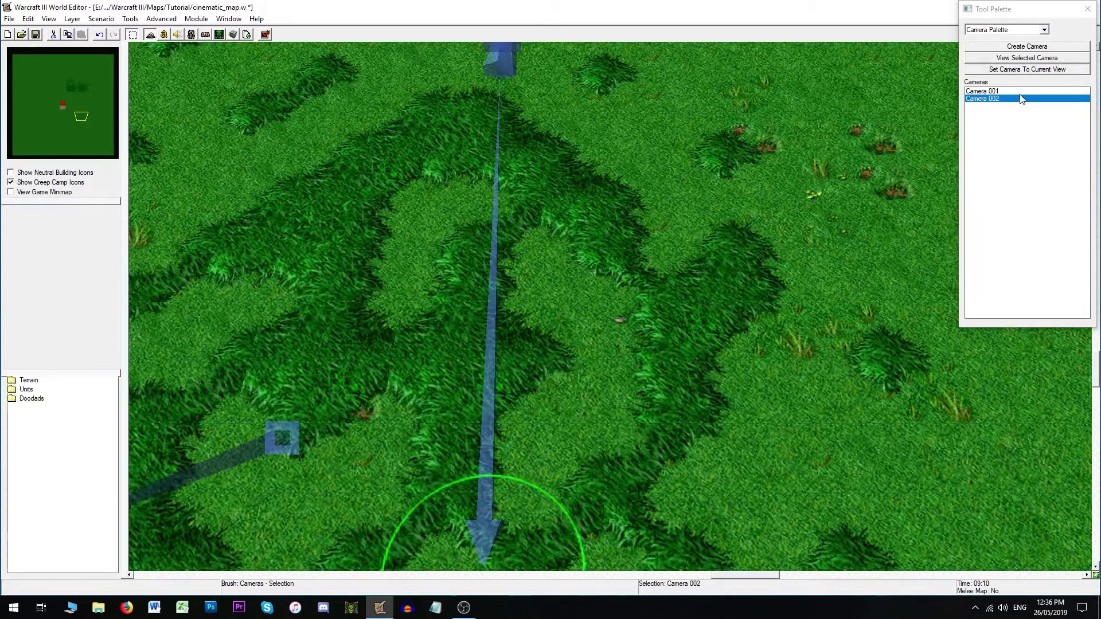
pyautogui.doubleClick(1003, 99)
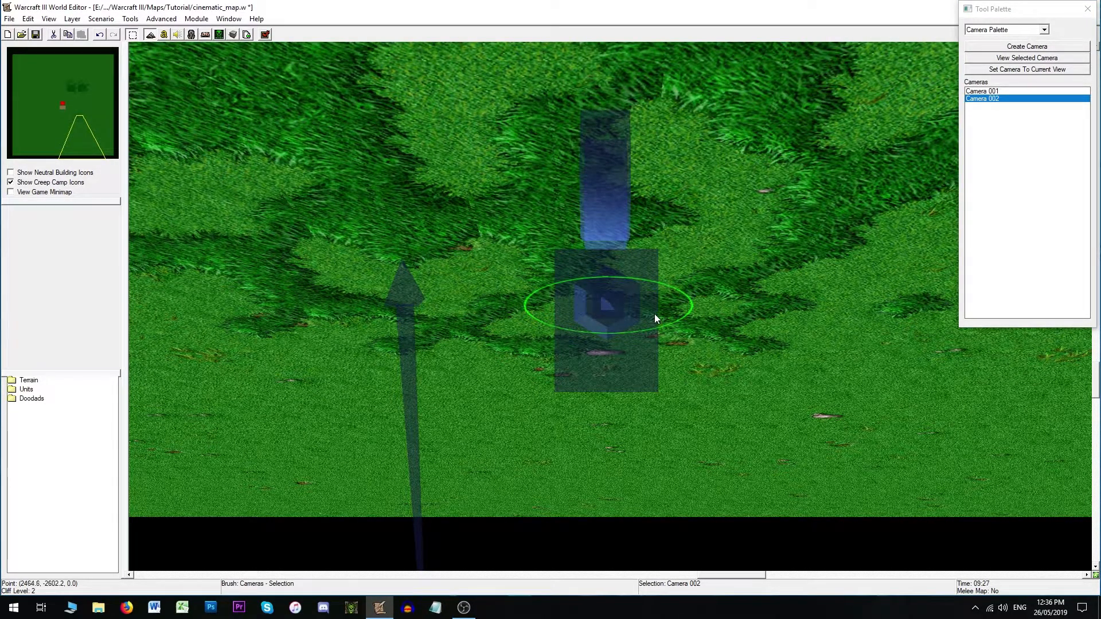
pyautogui.click(1003, 100)
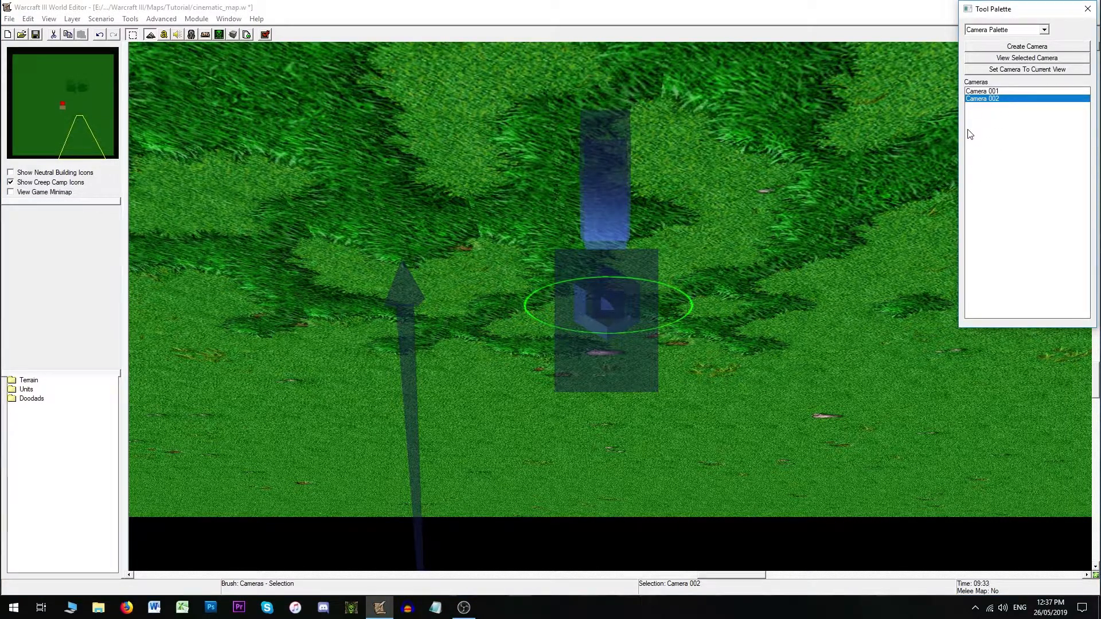
pyautogui.hotkey('ctrl', 'shift', 'c')
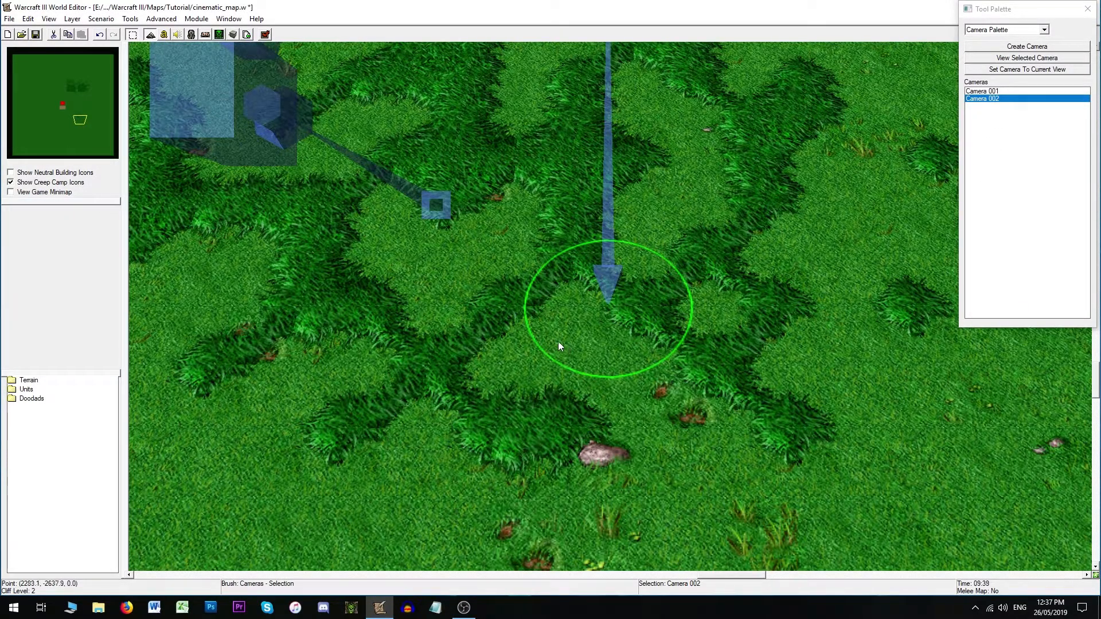
# - Set Camera 002's Angle of Attack to 325
pyautogui.doubleClick(612, 274)
pyautogui.moveTo(573, 303); pyautogui.dragTo(538, 308)
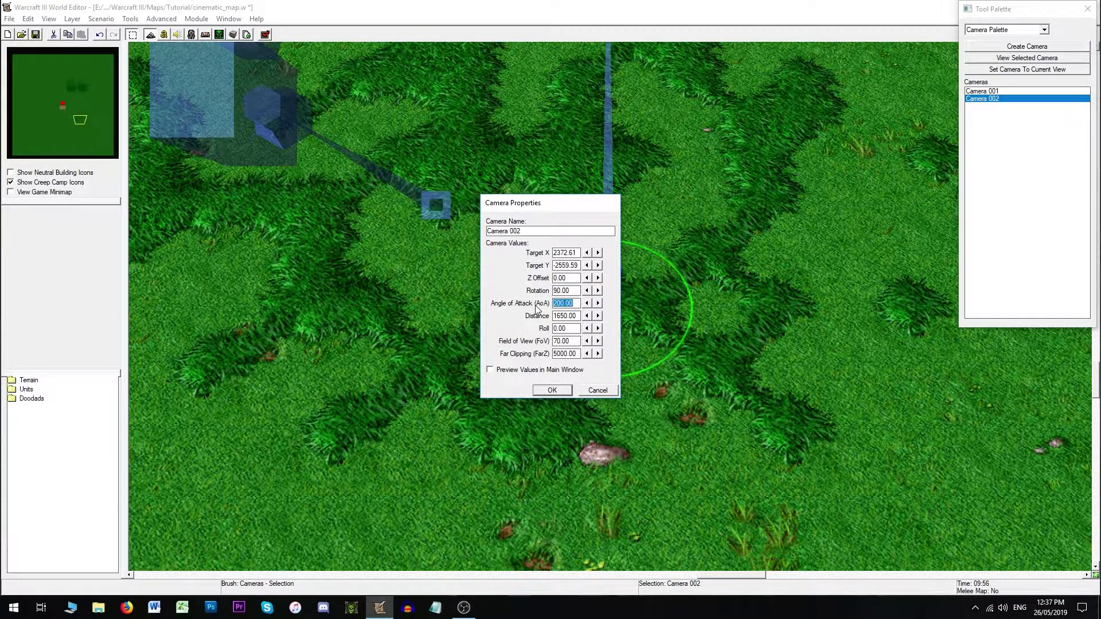
pyautogui.write('325')
pyautogui.click(549, 390)
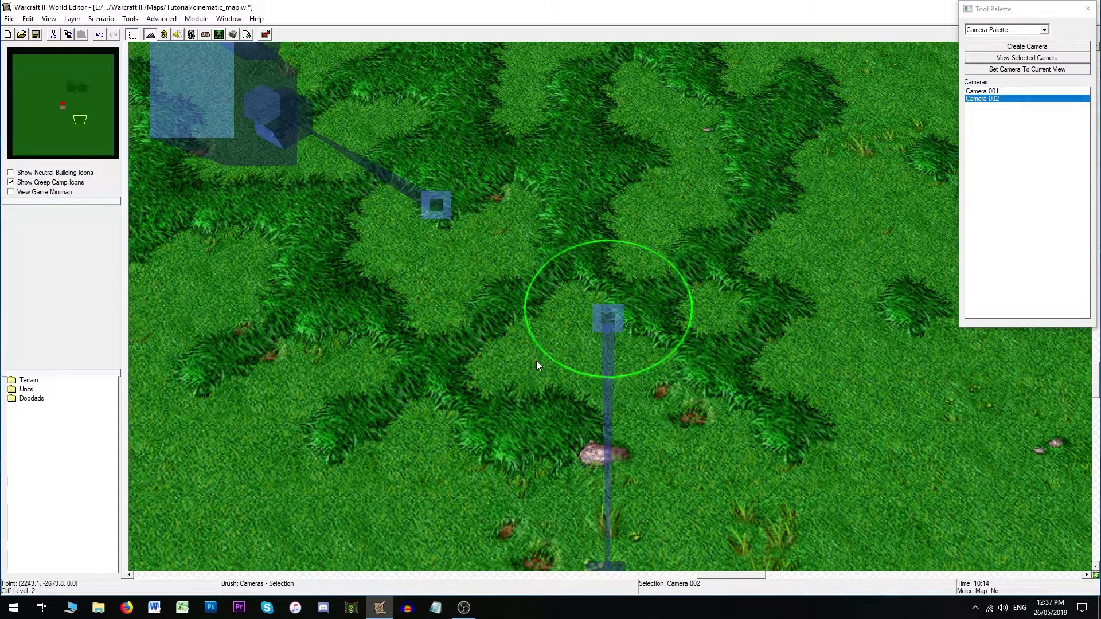
# - Set Camera 002's Distance to 1150 and reopen its properties
pyautogui.doubleClick(609, 317)
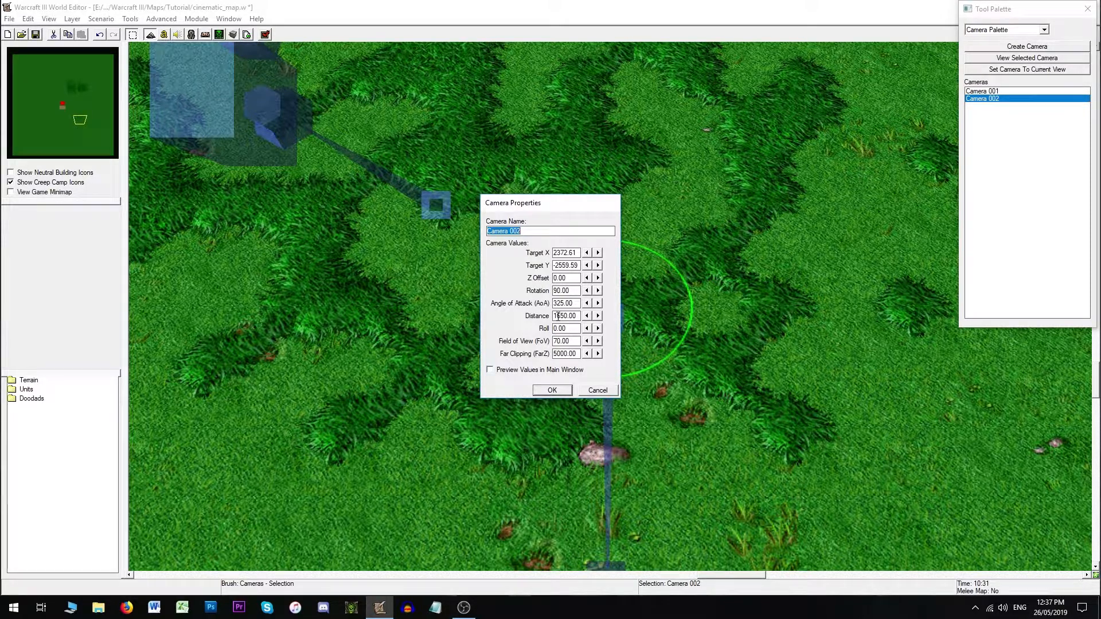
pyautogui.click(557, 316)
pyautogui.write('1')
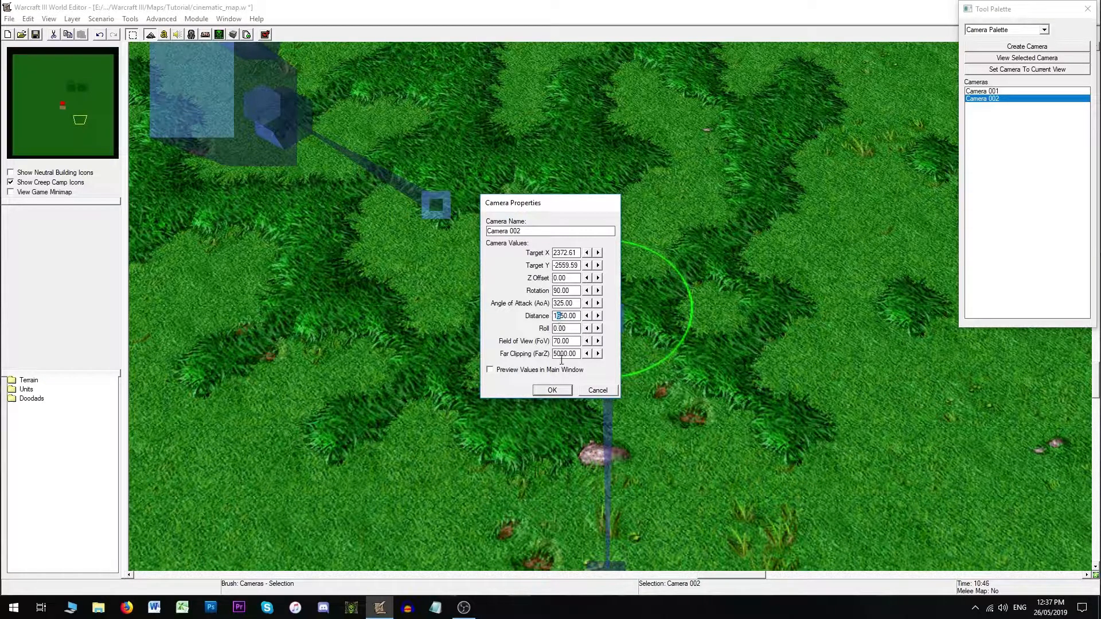
pyautogui.click(552, 390)
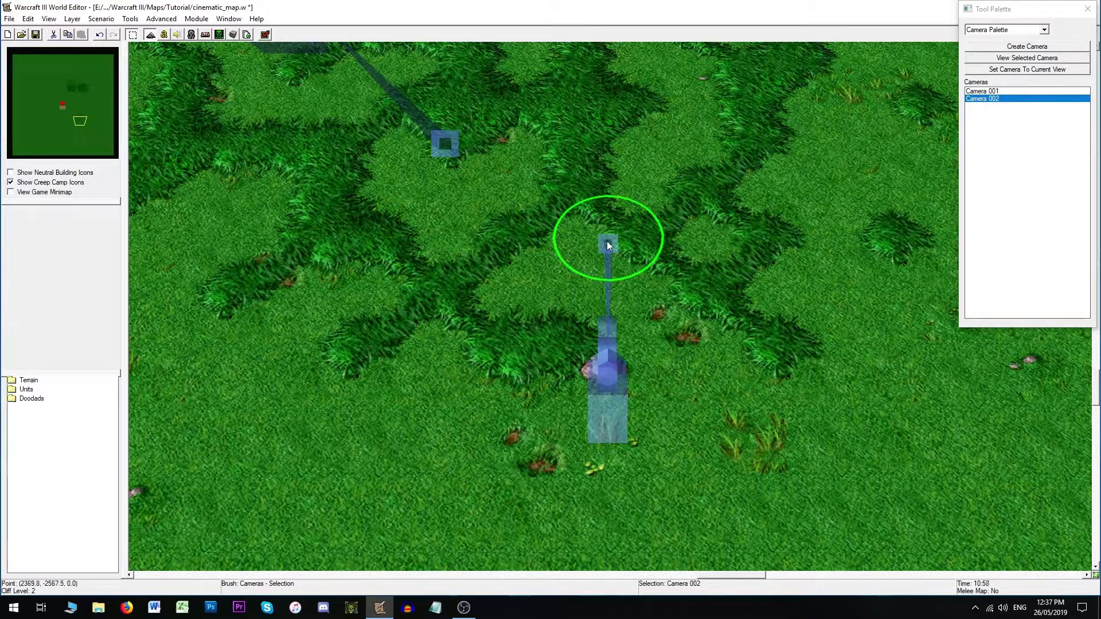
pyautogui.doubleClick(607, 242)
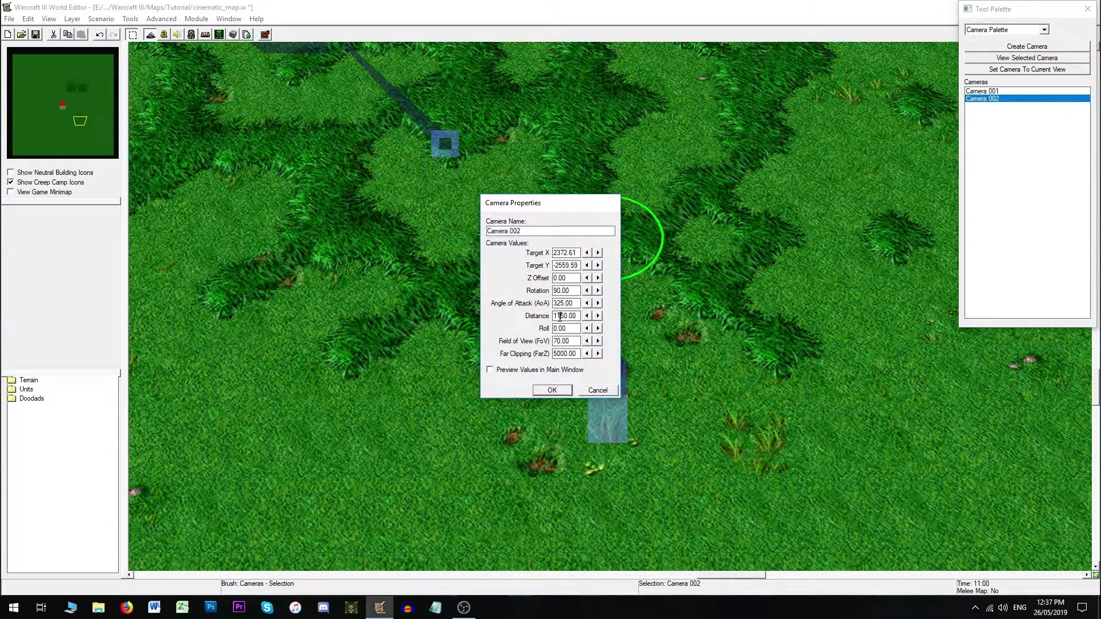
# - Look through Camera 002 from its camera view and review its properties without changing them
pyautogui.click(553, 391)
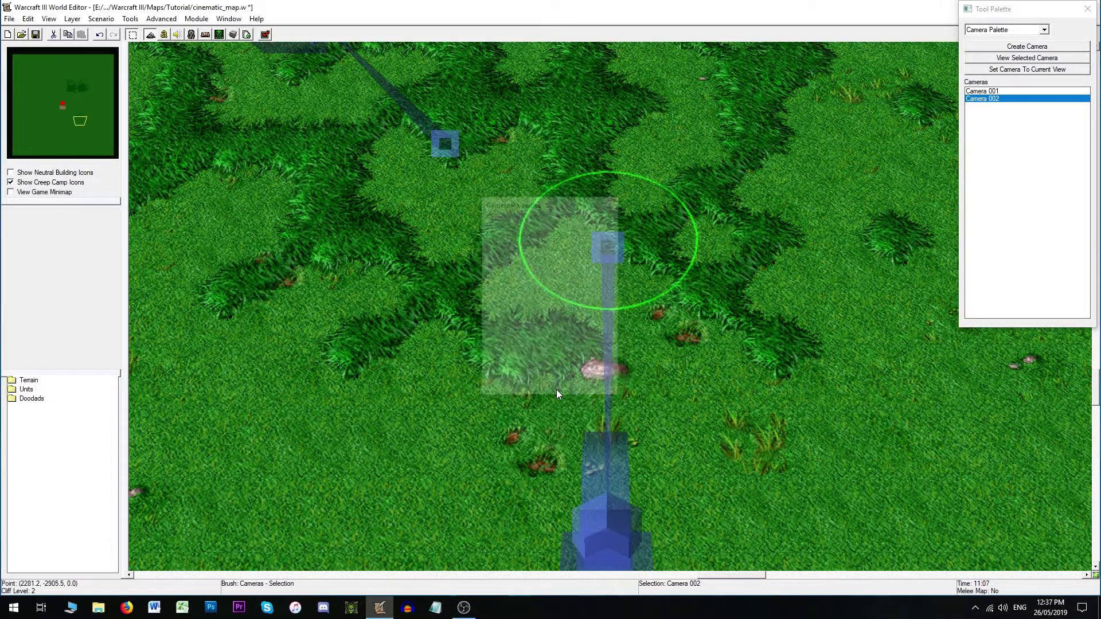
pyautogui.doubleClick(984, 101)
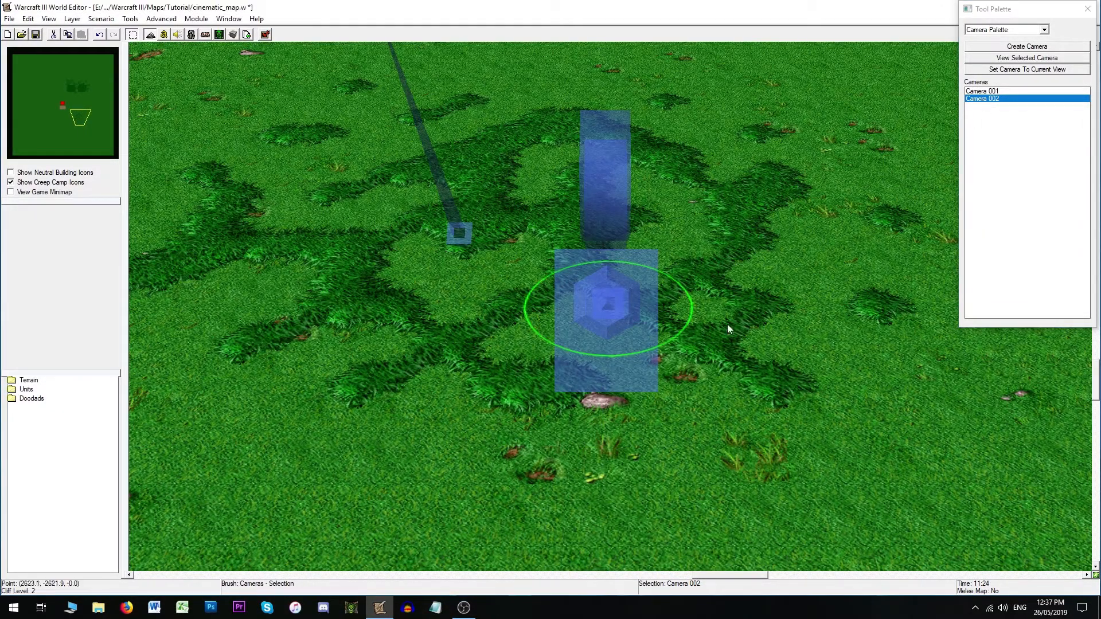
pyautogui.doubleClick(605, 309)
pyautogui.click(561, 315)
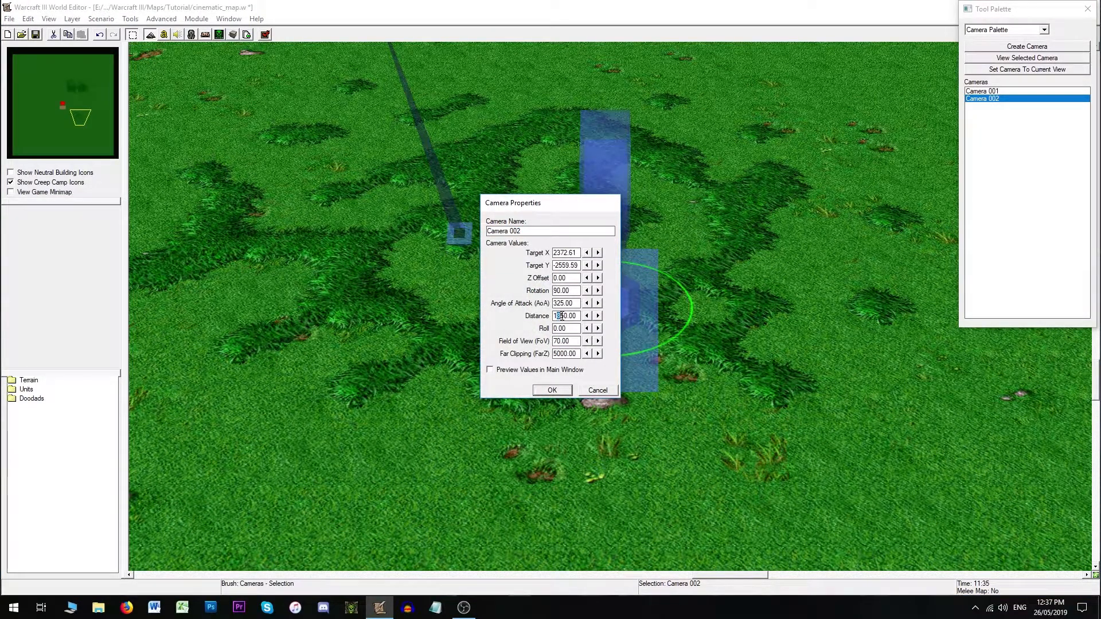
pyautogui.click(551, 391)
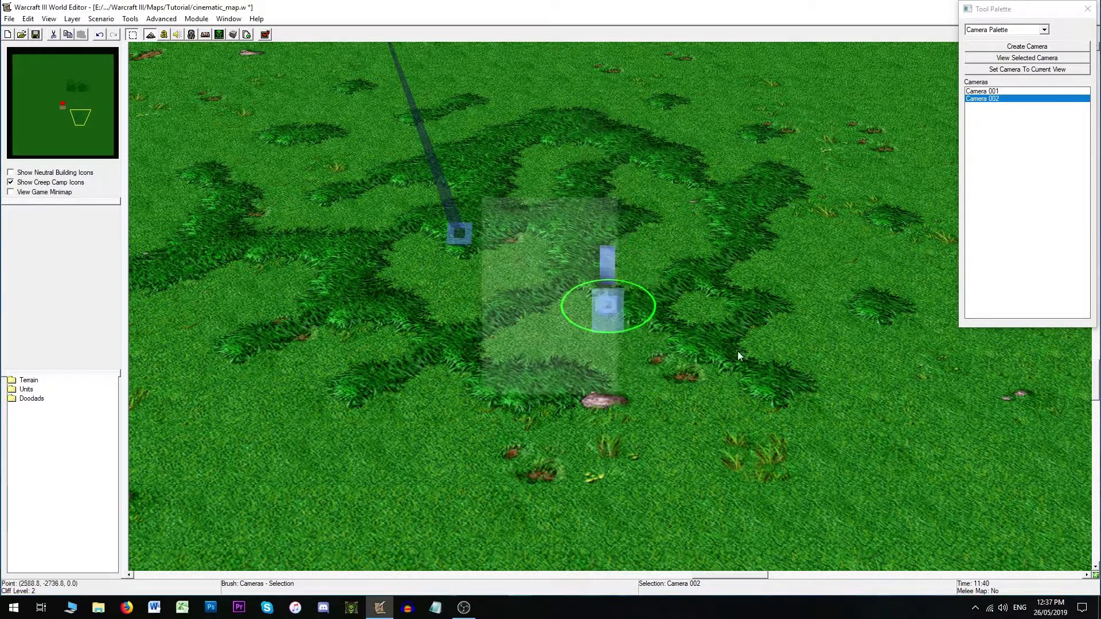
pyautogui.doubleClick(1001, 100)
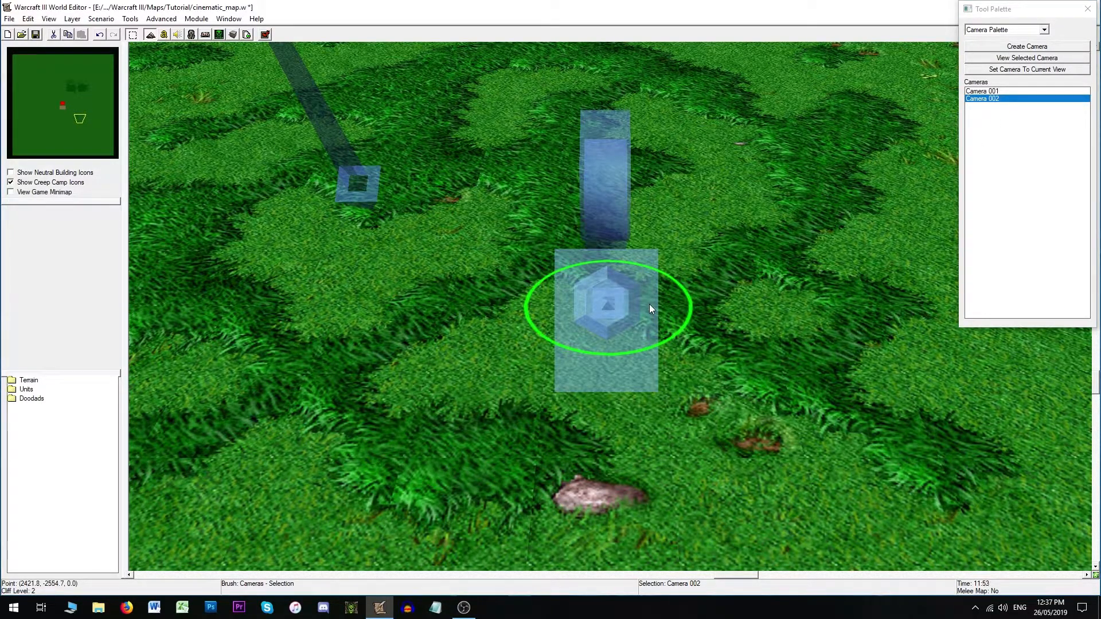
pyautogui.hotkey('ctrl', 'shift', 'c')
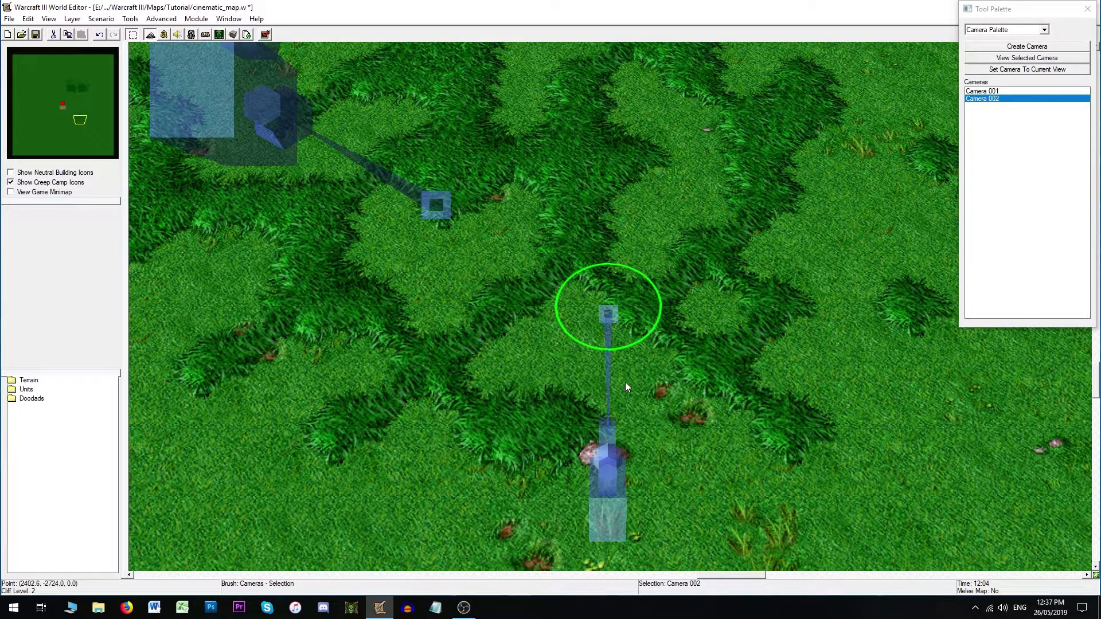
pyautogui.scroll(3, 652, 317)
pyautogui.scroll(2, 617, 296)
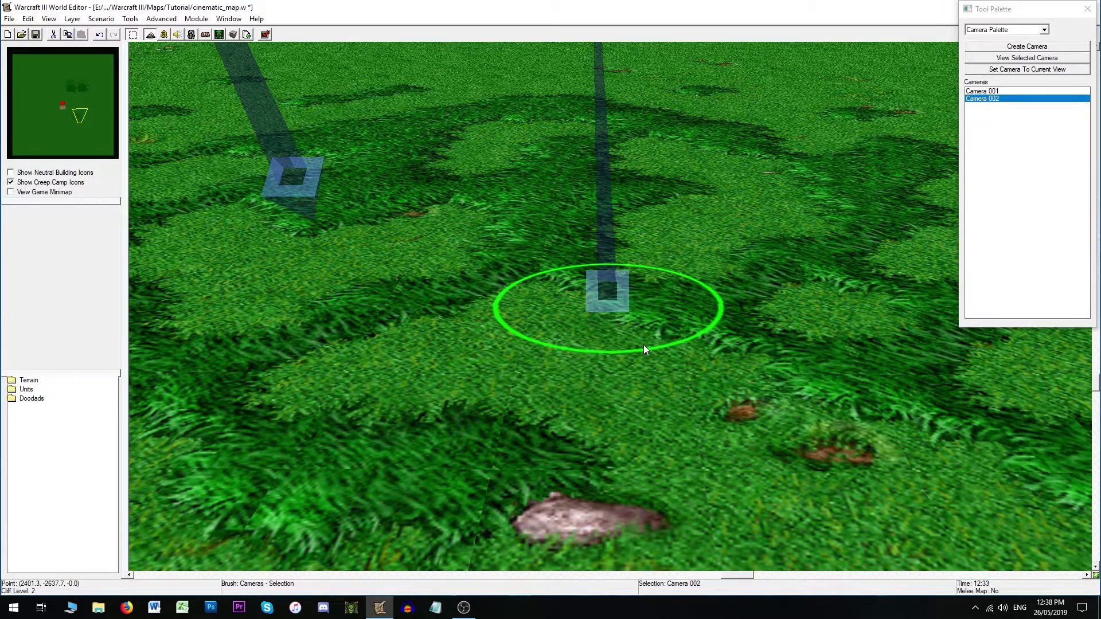
pyautogui.scroll(-3, 624, 342)
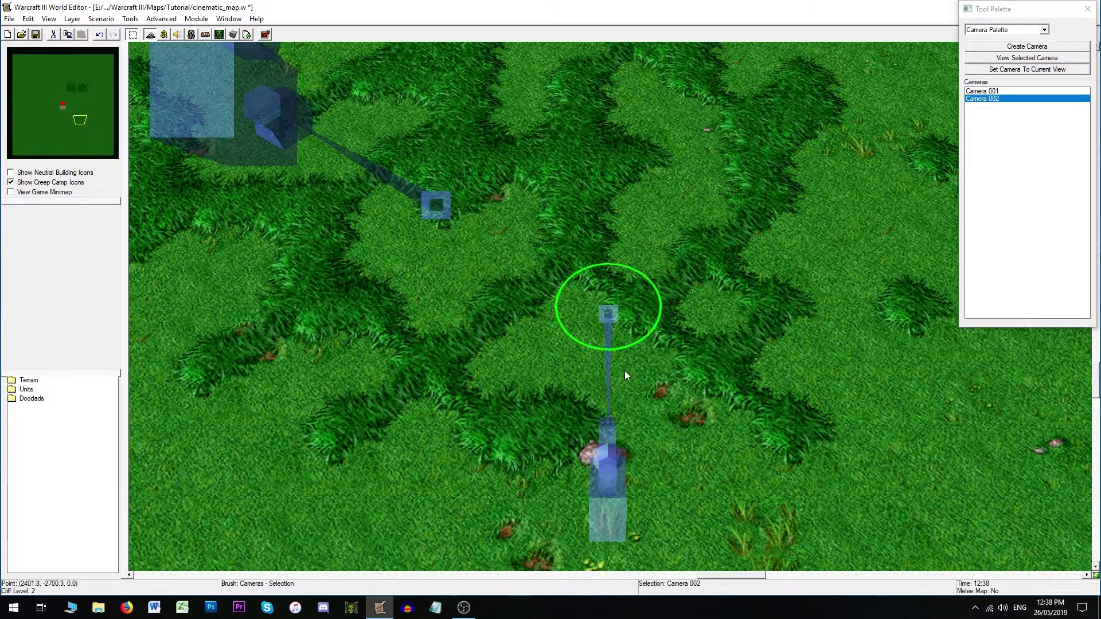
pyautogui.doubleClick(608, 318)
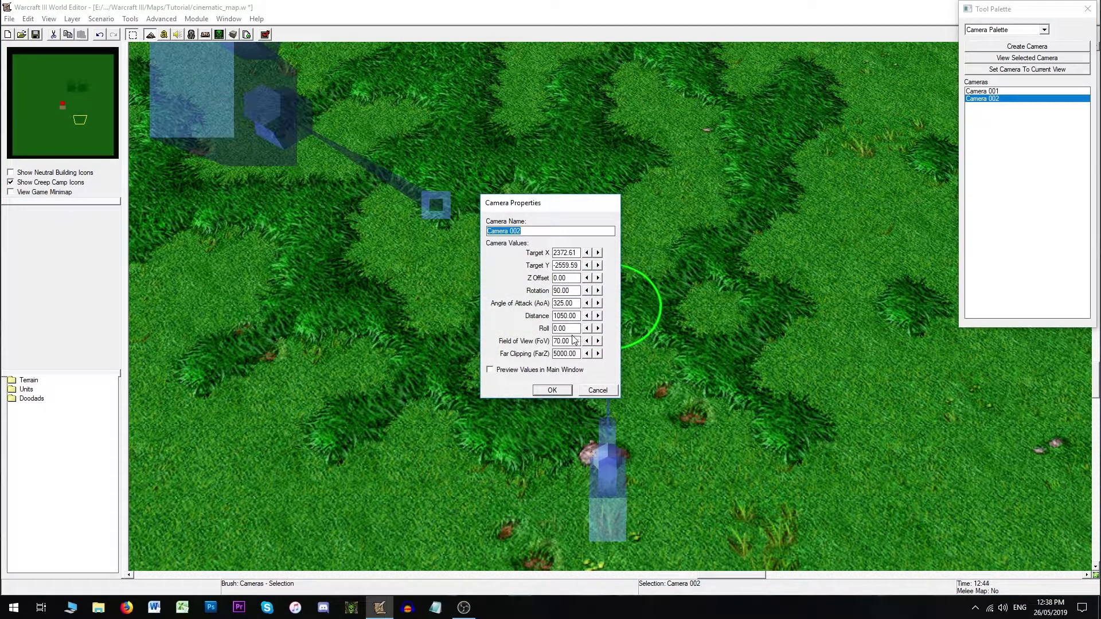
pyautogui.click(590, 389)
# - Set Camera 002's Roll to 90
pyautogui.scroll(-1, 638, 374)
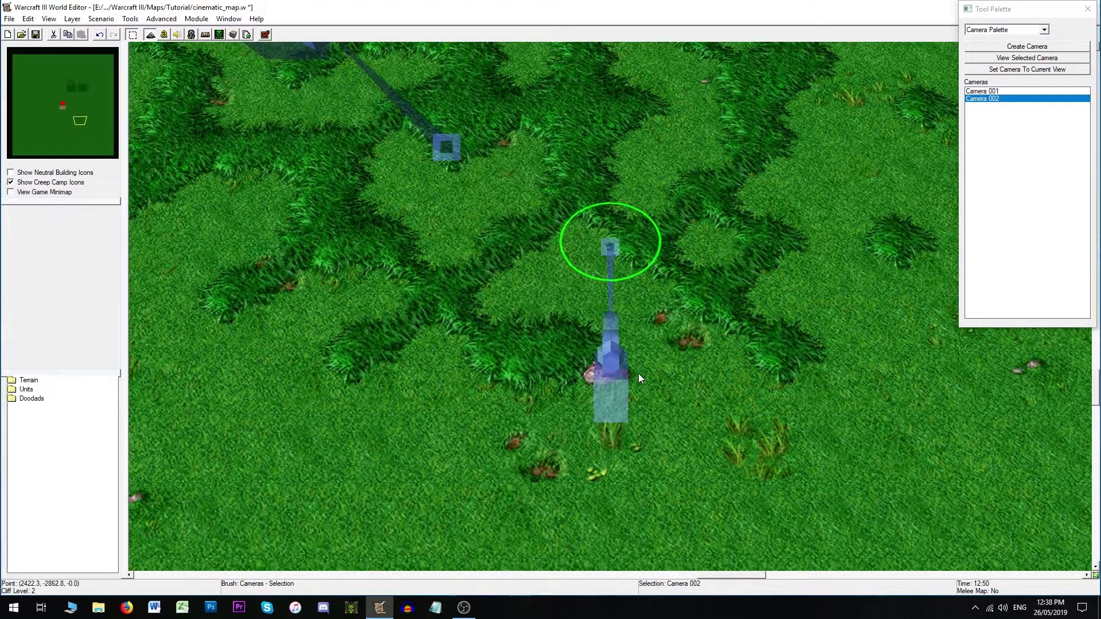
pyautogui.moveTo(609, 377); pyautogui.dragTo(605, 362, button='right')
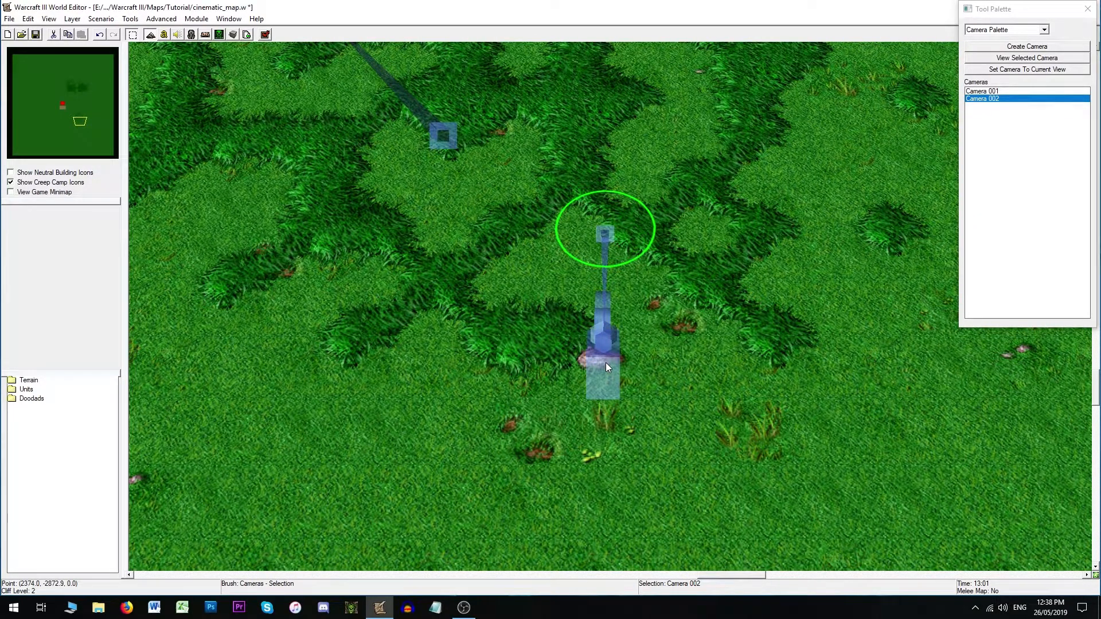
pyautogui.scroll(-2, 594, 401)
pyautogui.moveTo(629, 348)
pyautogui.mouseDown(button='right')
pyautogui.moveTo(628, 375)
pyautogui.moveTo(624, 352)
pyautogui.mouseUp(button='right')
pyautogui.doubleClick(608, 294)
pyautogui.moveTo(569, 328); pyautogui.dragTo(544, 330)
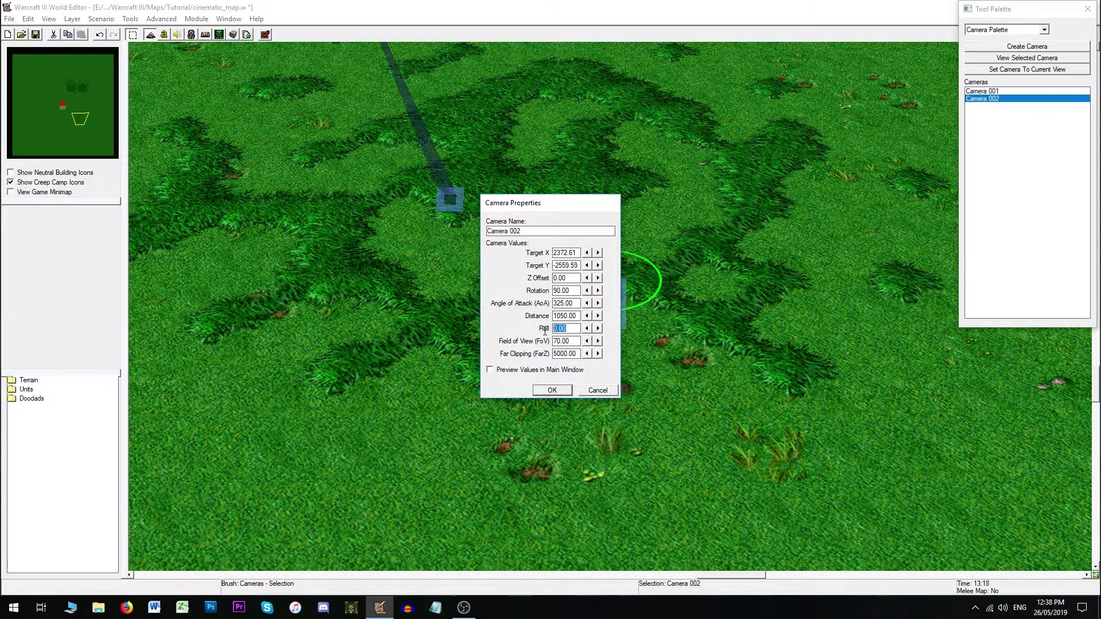
pyautogui.write('90.00')
pyautogui.click(554, 392)
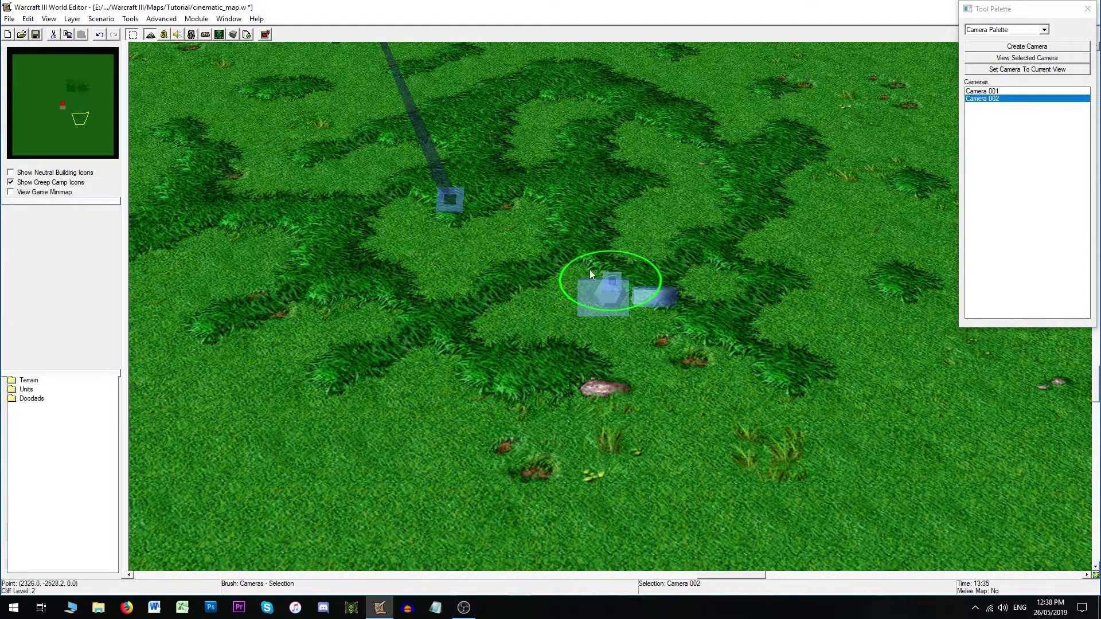
# - Set Camera 002's Roll to 180
pyautogui.doubleClick(603, 297)
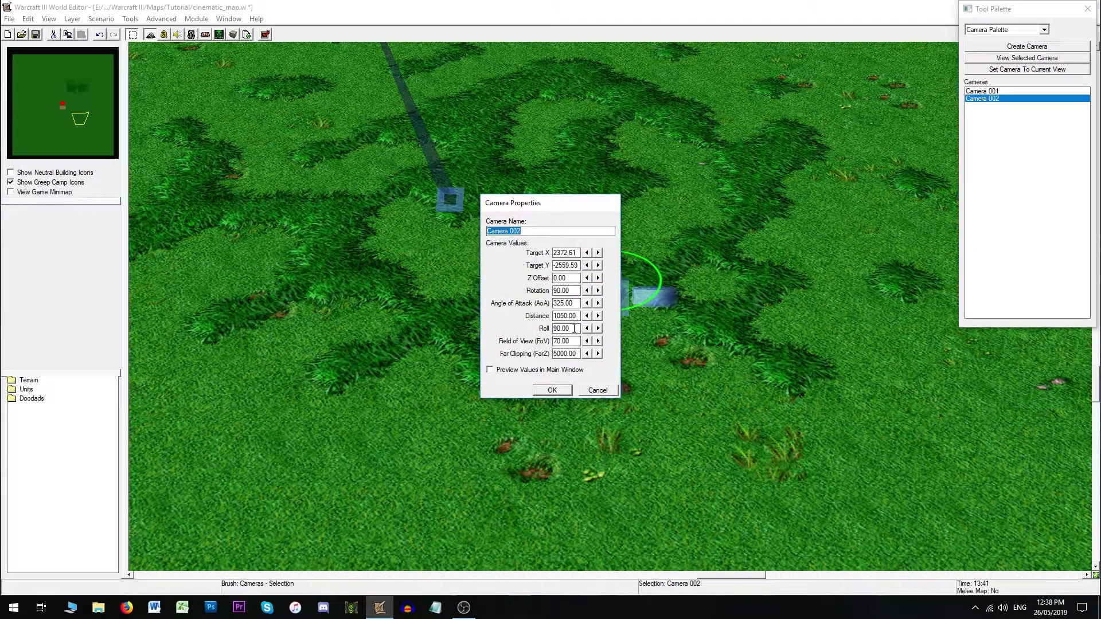
pyautogui.doubleClick(561, 328)
pyautogui.write('180')
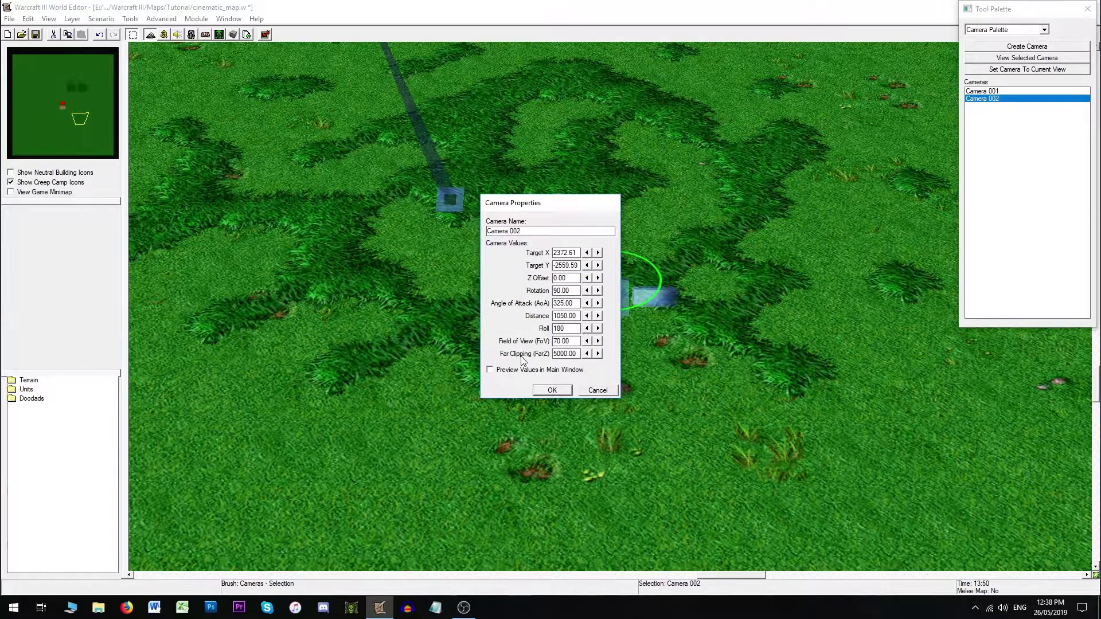
pyautogui.press('Return')
# - Set Camera 002's Roll to 270
pyautogui.doubleClick(630, 304)
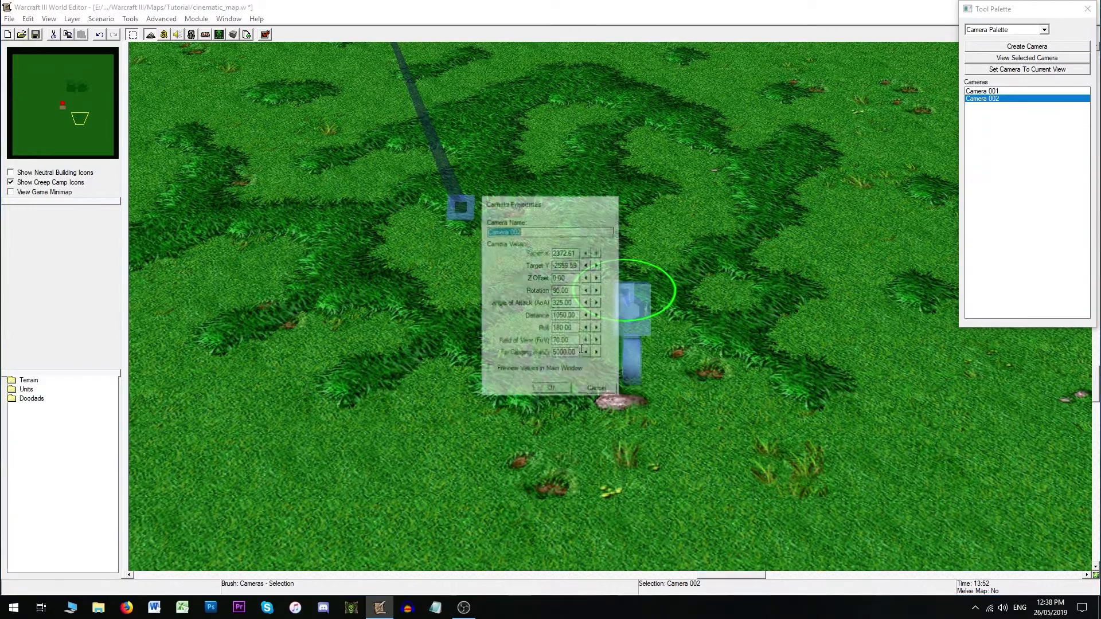
pyautogui.doubleClick(574, 331)
pyautogui.write('270')
pyautogui.press('Return')
# - Reopen Camera 002's properties twice and confirm its Roll value each time
pyautogui.doubleClick(629, 303)
pyautogui.doubleClick(564, 329)
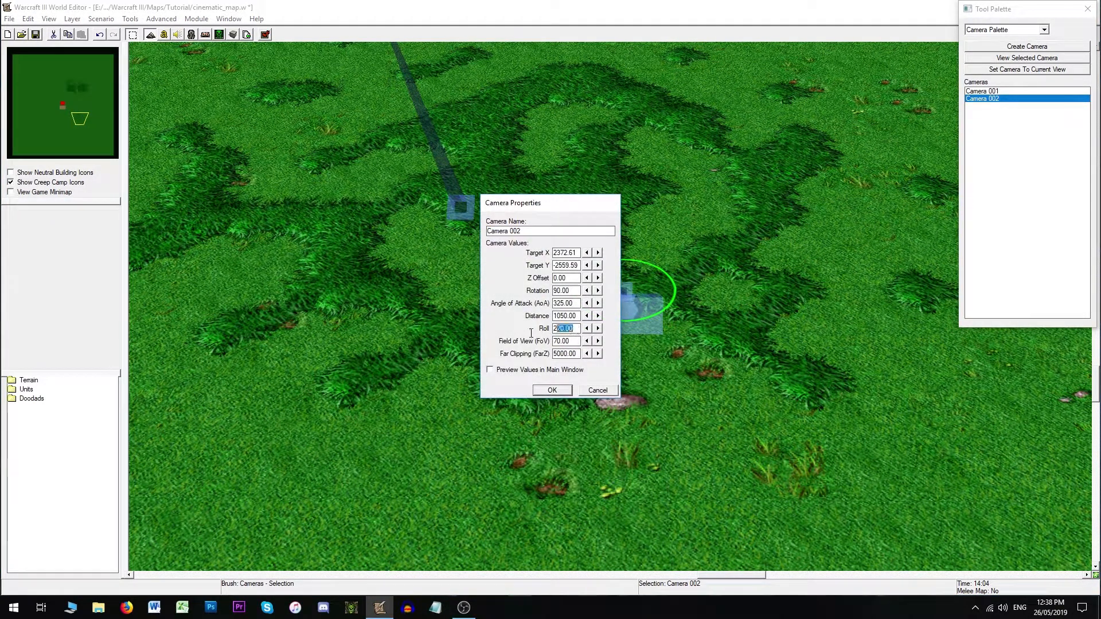
pyautogui.press('Return')
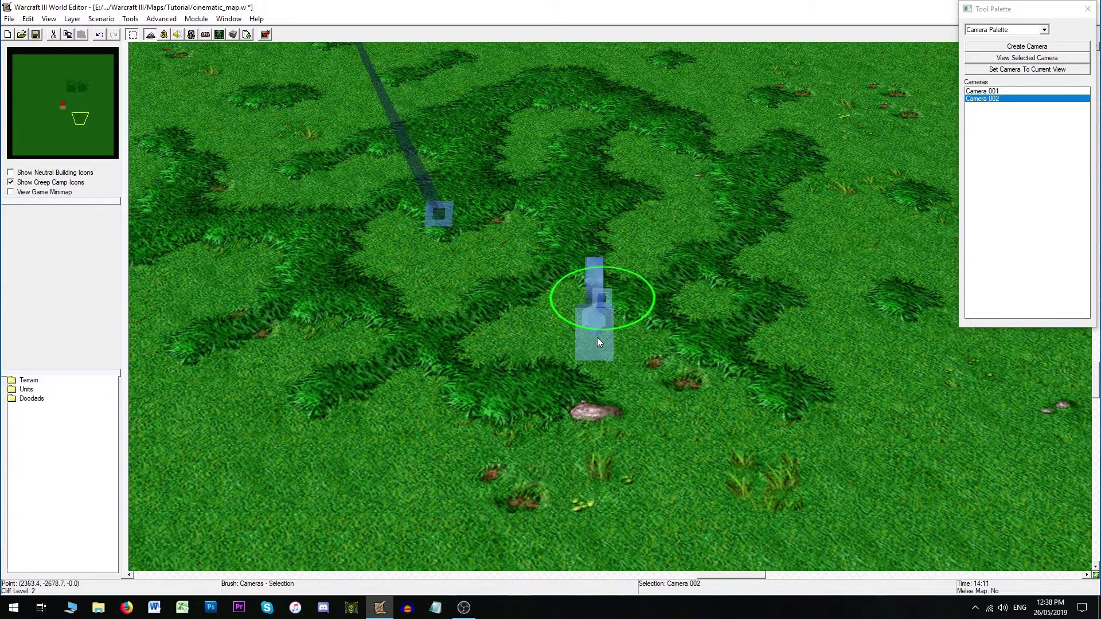
pyautogui.doubleClick(596, 338)
pyautogui.doubleClick(561, 328)
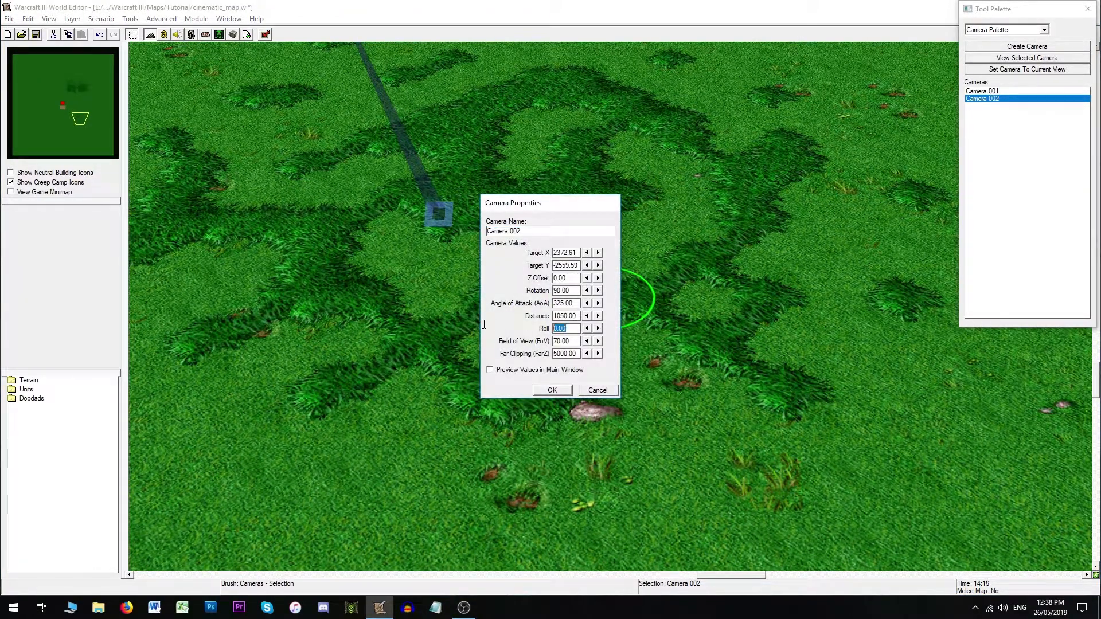
pyautogui.press('Return')
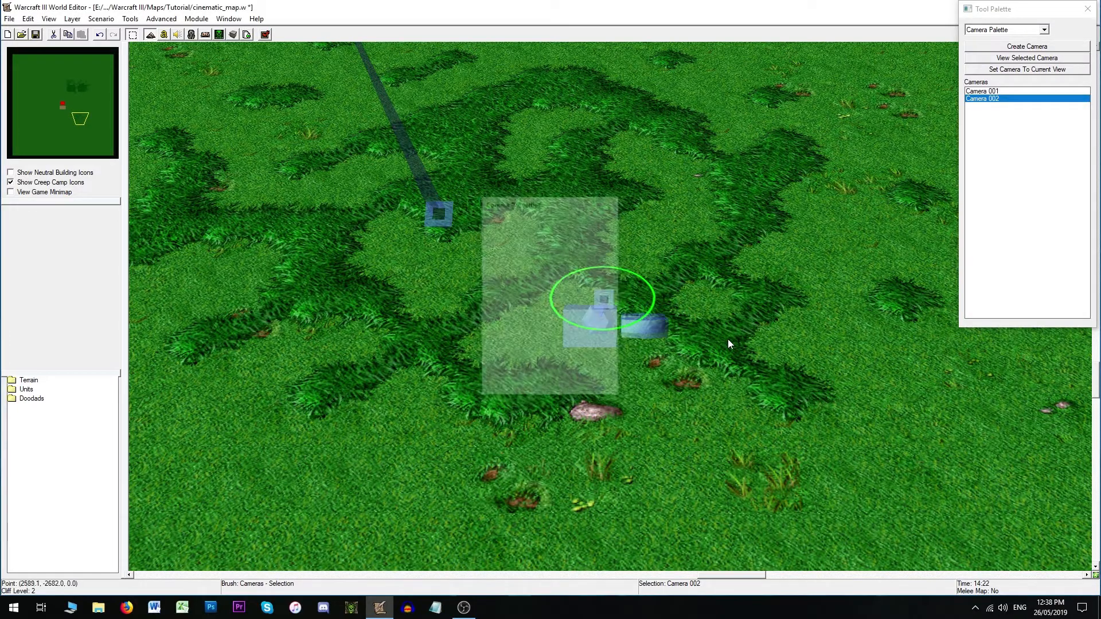
# - Look through Camera 002 and reset its Roll to 0, reopening its properties to check
pyautogui.doubleClick(1006, 100)
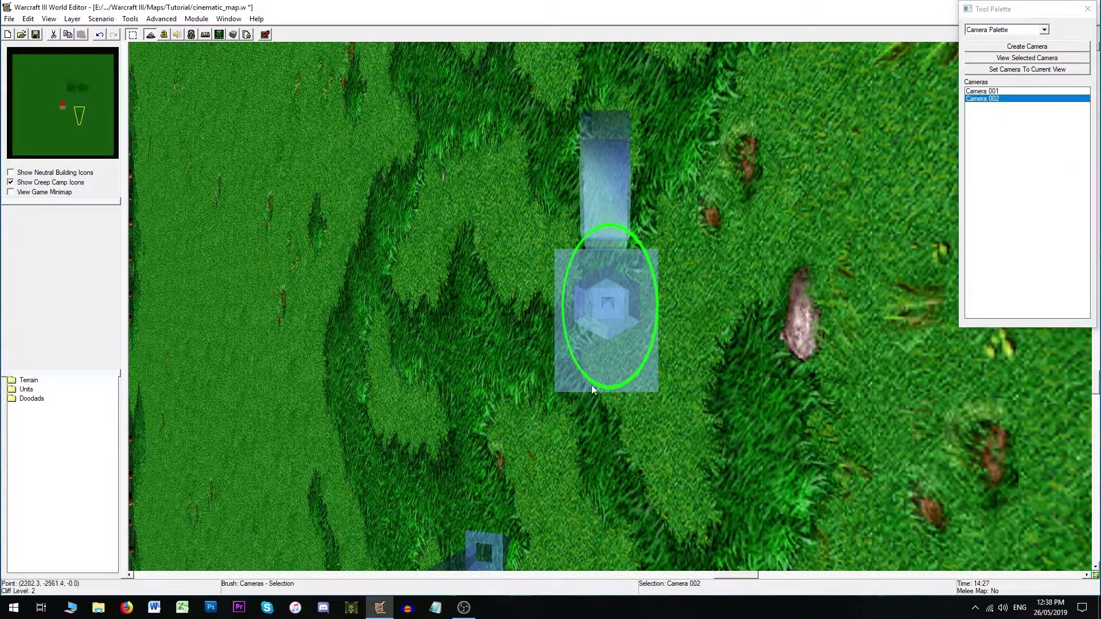
pyautogui.hotkey('ctrl', 'shift', 'c')
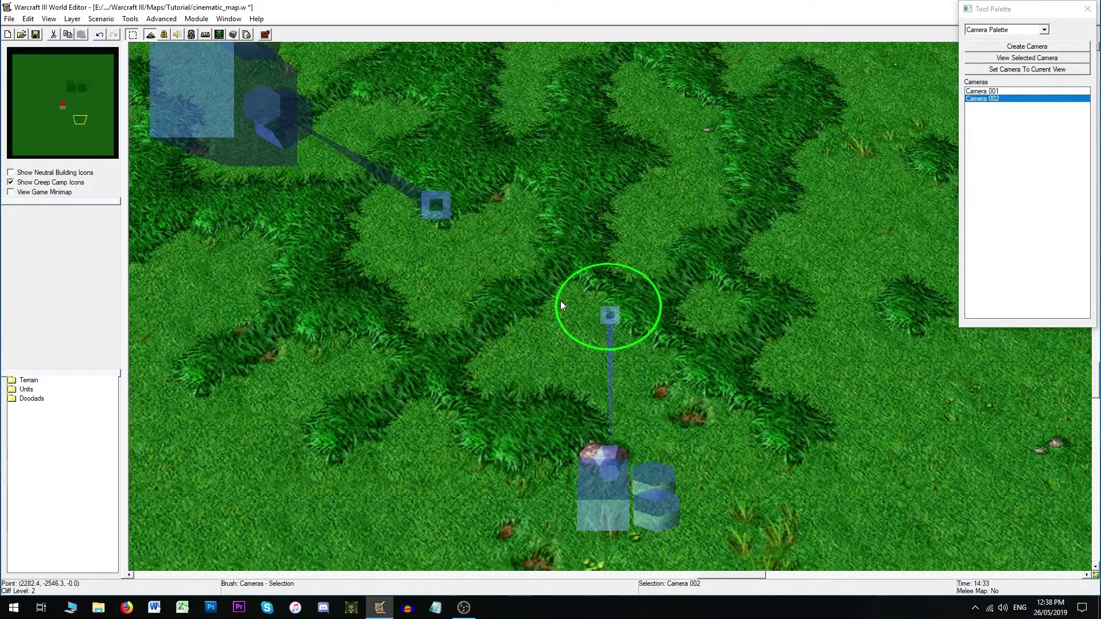
pyautogui.press('Return')
pyautogui.moveTo(579, 328); pyautogui.dragTo(467, 325)
pyautogui.write('0')
pyautogui.press('Return')
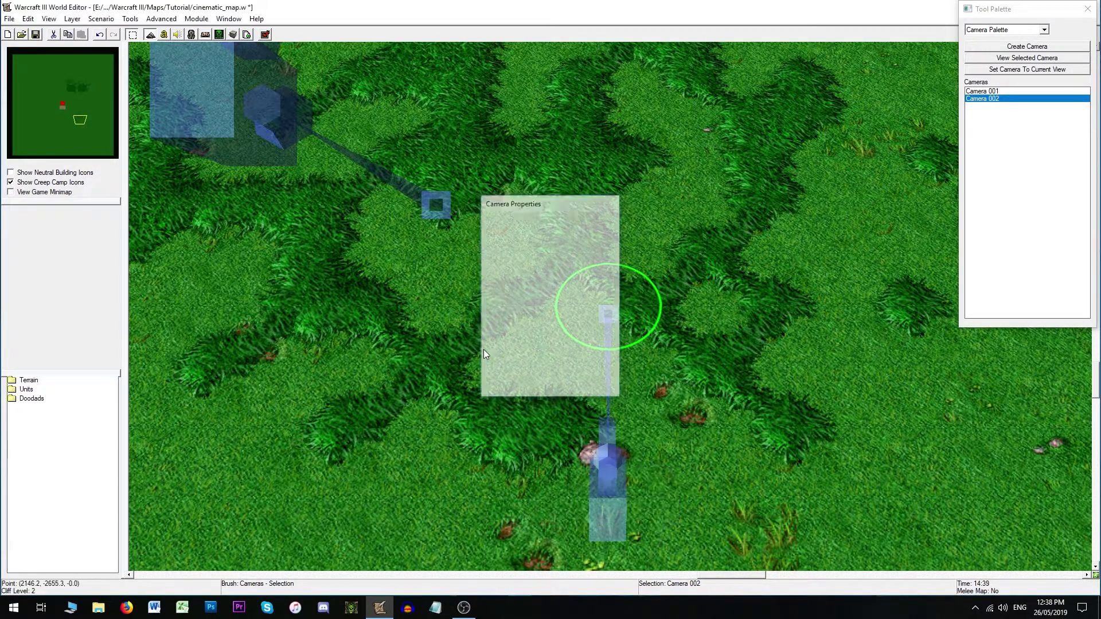
pyautogui.doubleClick(618, 314)
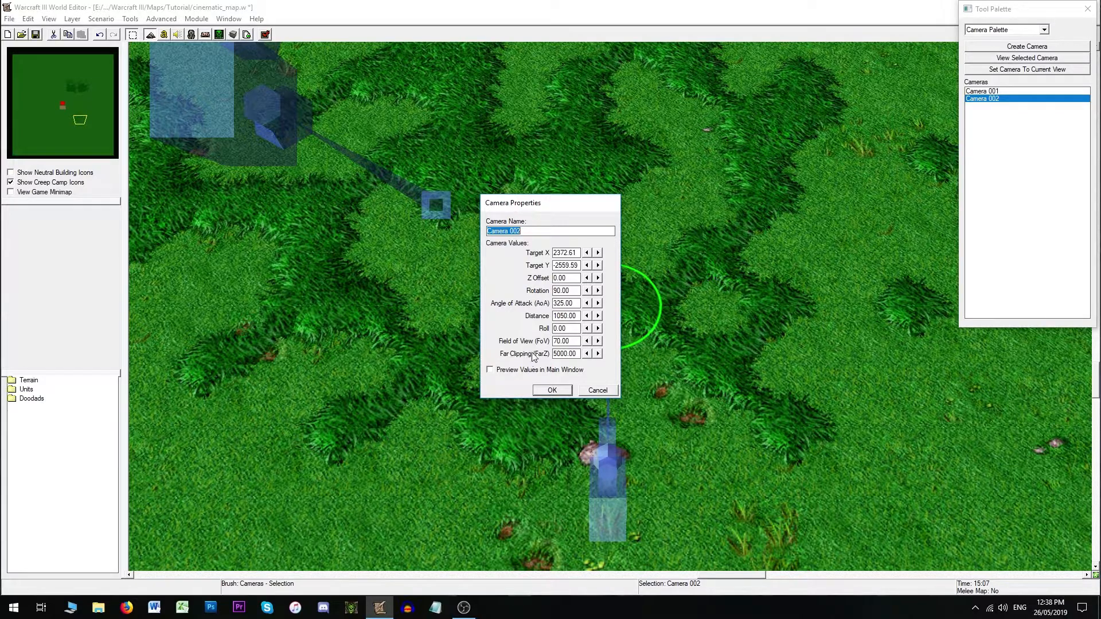
pyautogui.click(595, 391)
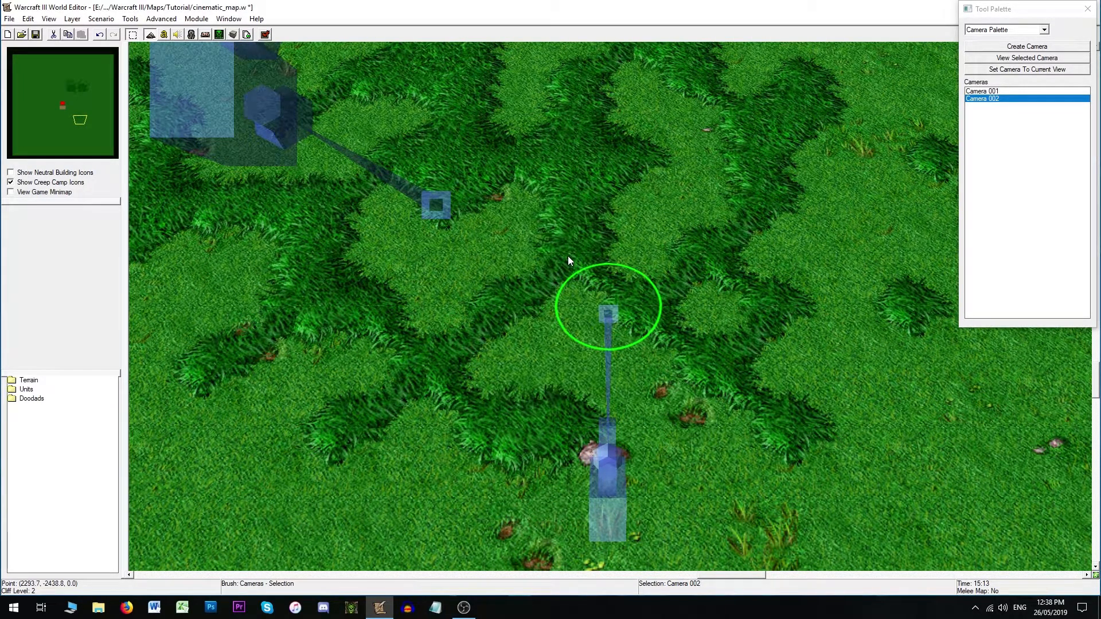
# - Select Camera 001, set its Angle of Attack to 340 and adjust its Distance value
pyautogui.click(567, 154)
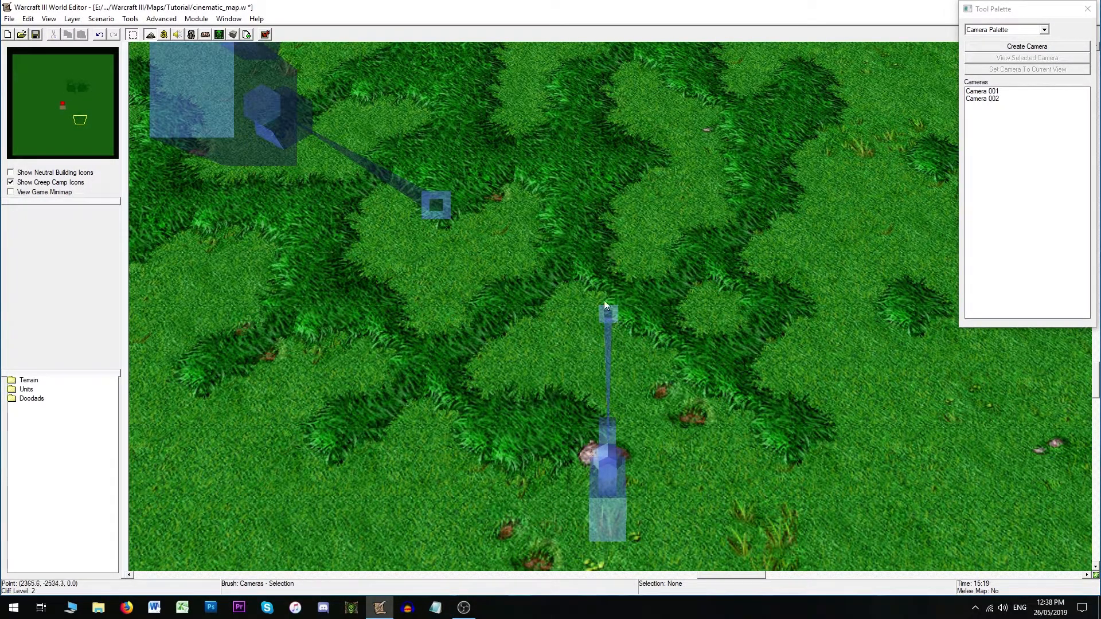
pyautogui.scroll(-3, 499, 200)
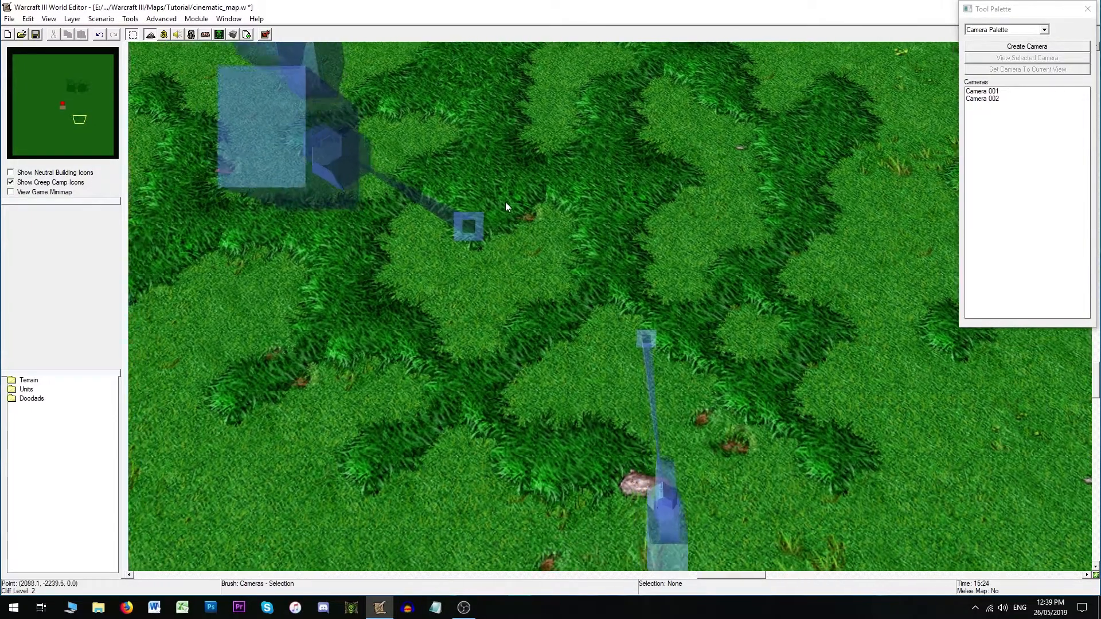
pyautogui.moveTo(527, 191); pyautogui.dragTo(560, 404, button='right')
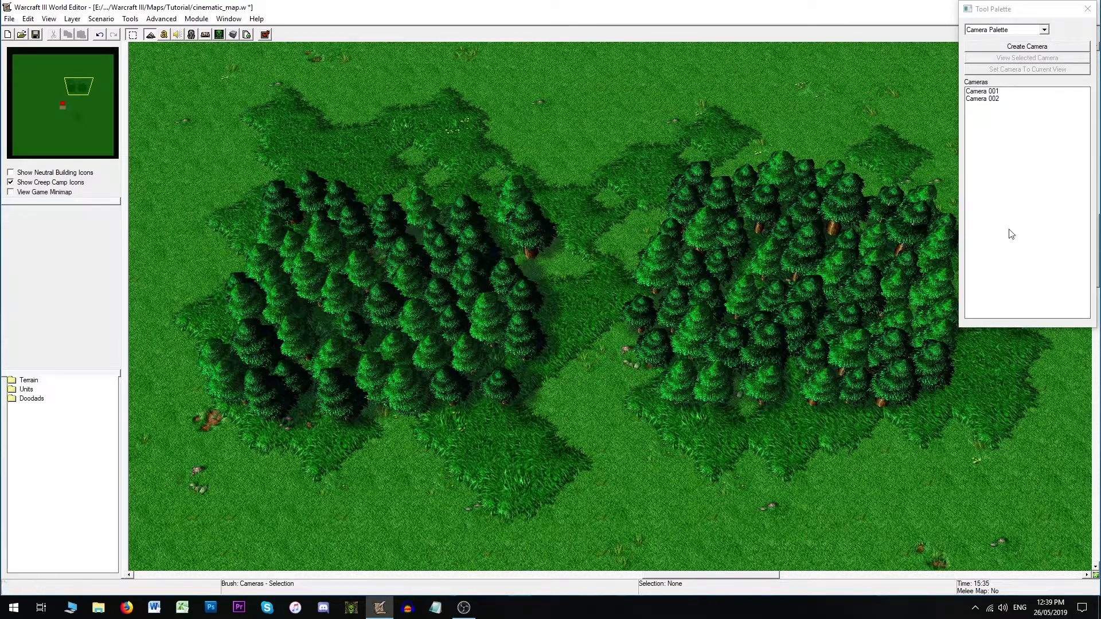
pyautogui.moveTo(497, 541); pyautogui.dragTo(515, 293, button='right')
pyautogui.moveTo(576, 469); pyautogui.dragTo(597, 329, button='right')
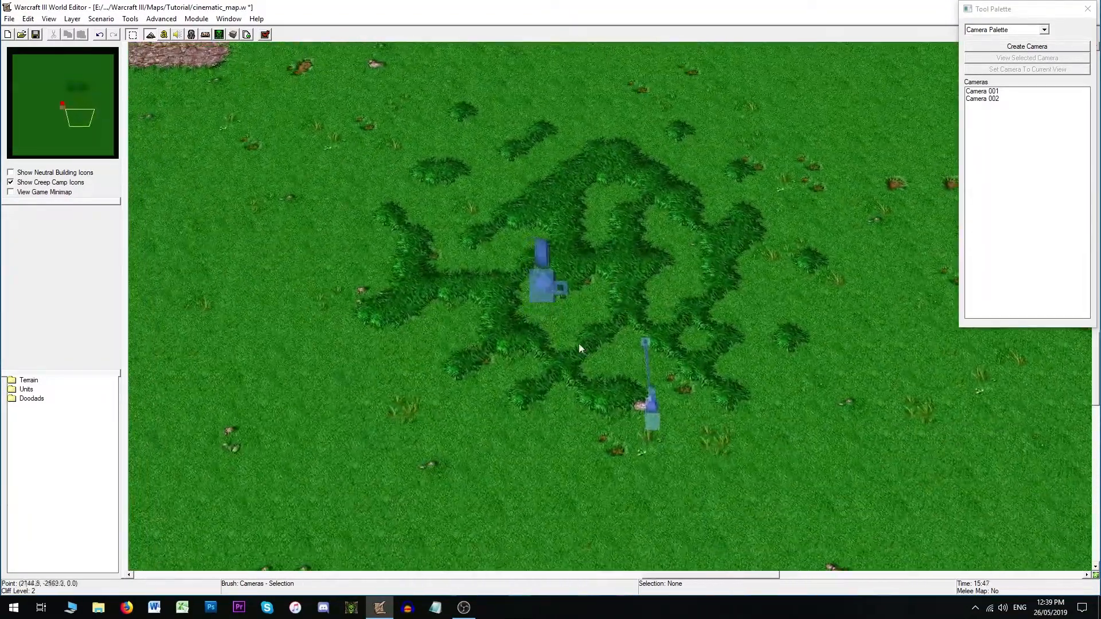
pyautogui.moveTo(548, 297); pyautogui.dragTo(590, 318, button='right')
pyautogui.click(590, 318)
pyautogui.scroll(3, 710, 290)
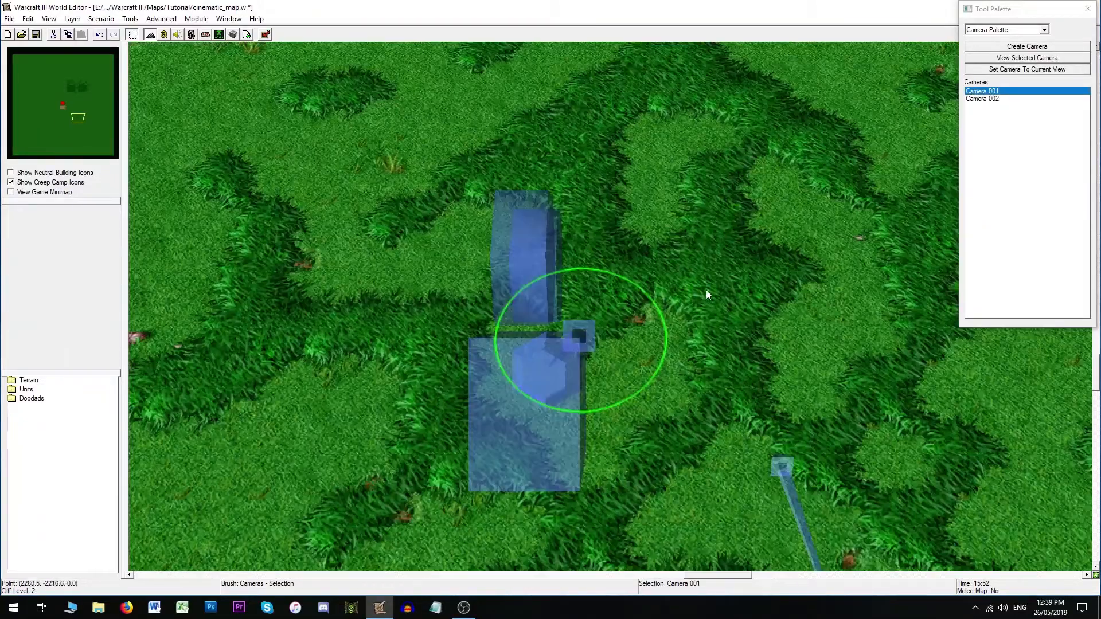
pyautogui.doubleClick(603, 310)
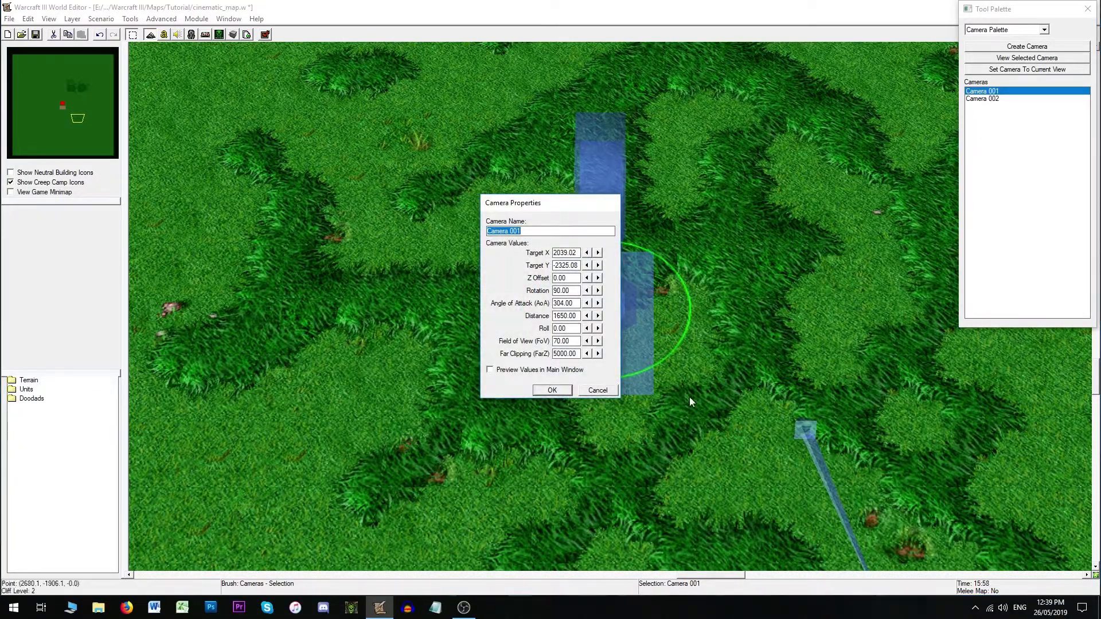
pyautogui.click(559, 314)
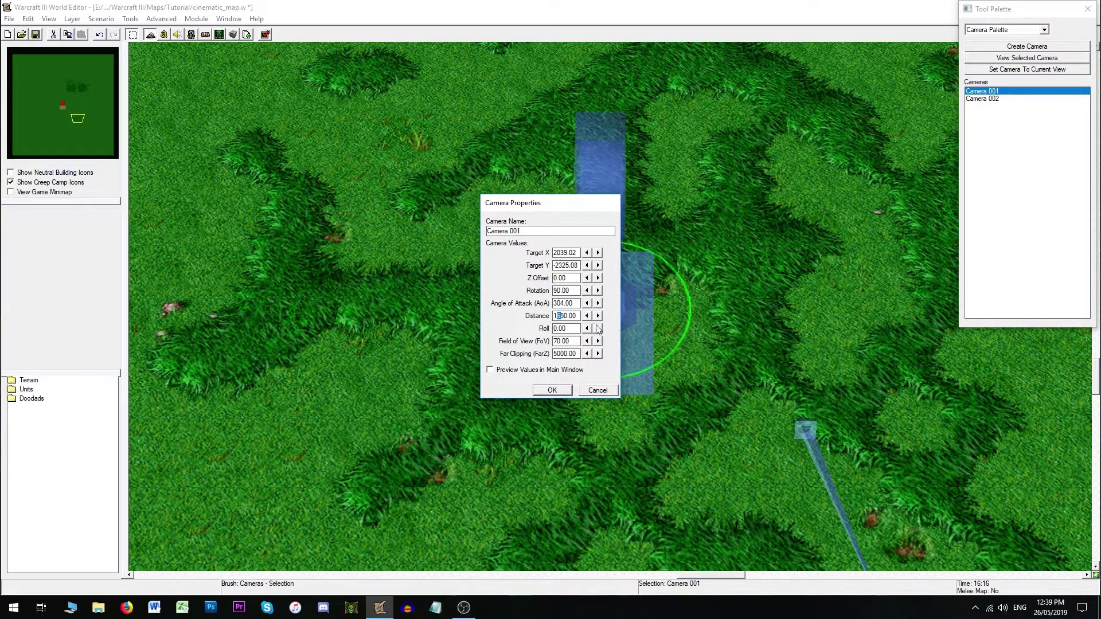
pyautogui.write('3')
pyautogui.moveTo(574, 299); pyautogui.dragTo(547, 304)
pyautogui.write('340')
pyautogui.press('Return')
# - Delete Camera 002 and look through Camera 001
pyautogui.click(799, 436)
pyautogui.press('Delete')
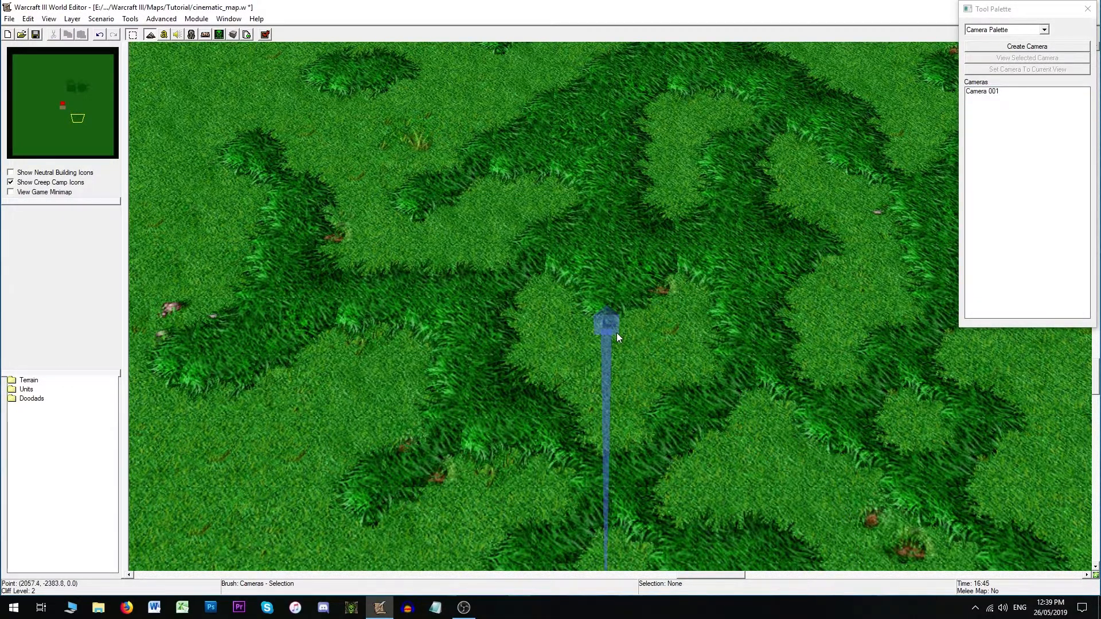
pyautogui.click(611, 330)
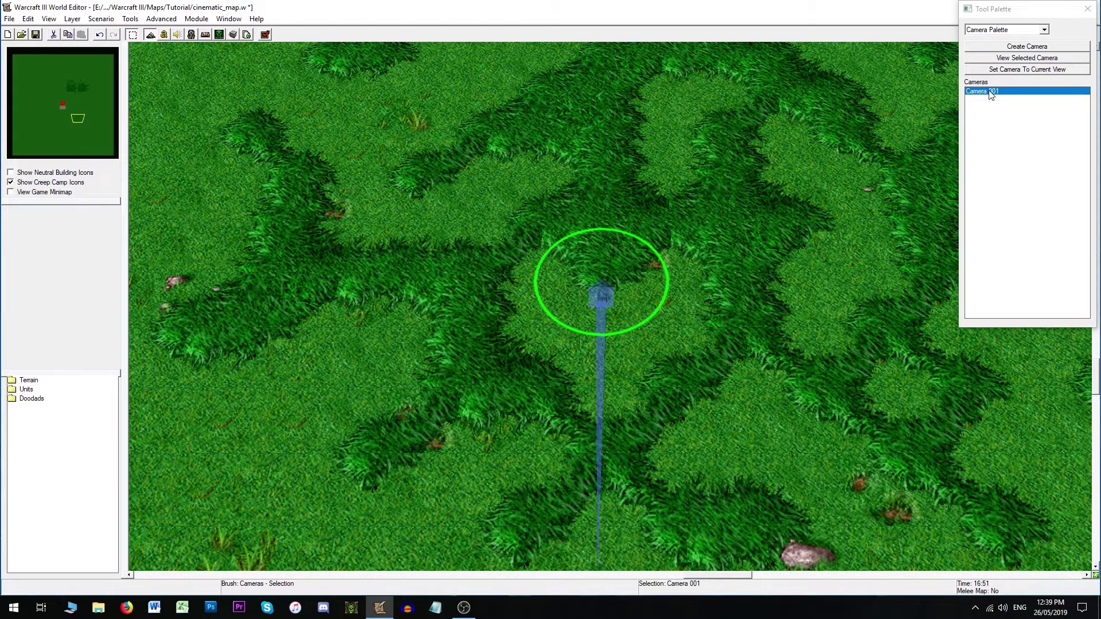
pyautogui.doubleClick(987, 92)
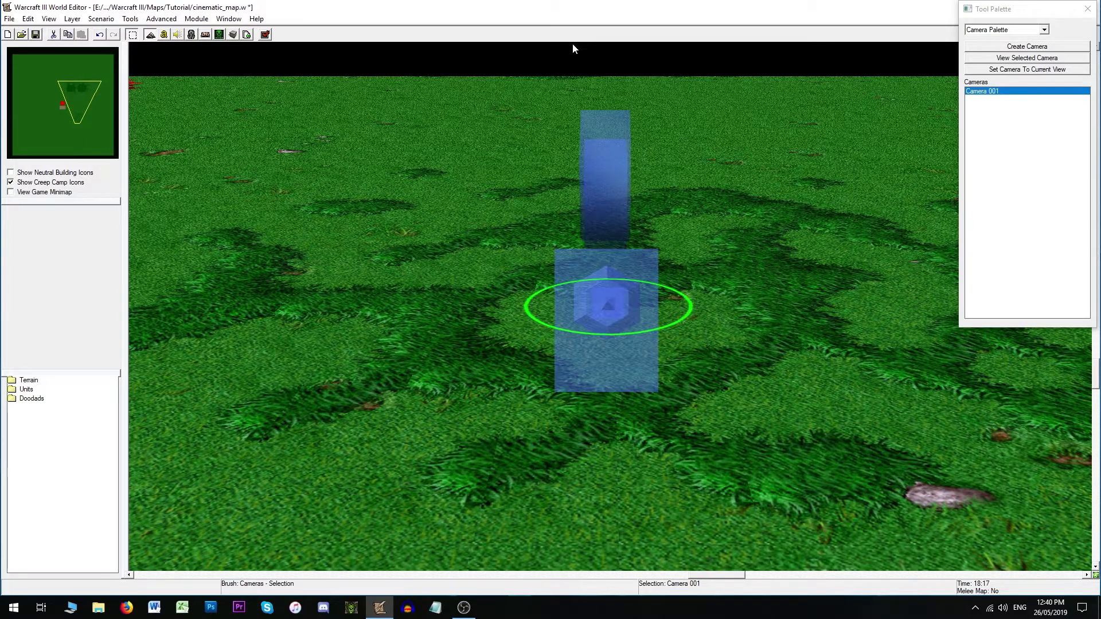
# - Navigate around the map from above, then view through Camera 001 again
pyautogui.hotkey('ctrl', 'shift', 'c')
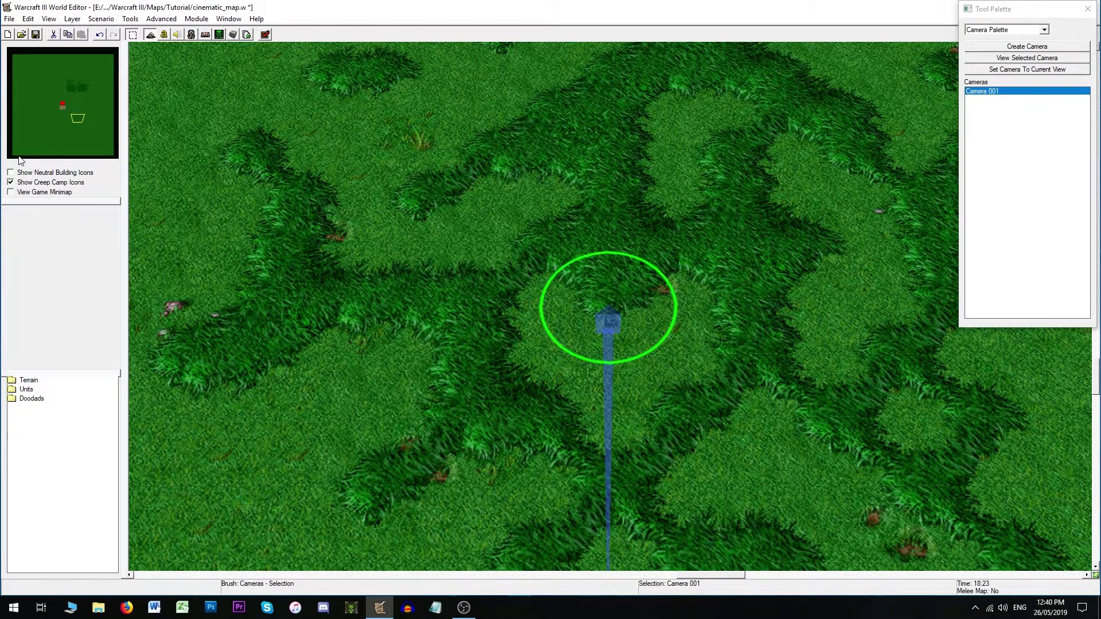
pyautogui.click(63, 104)
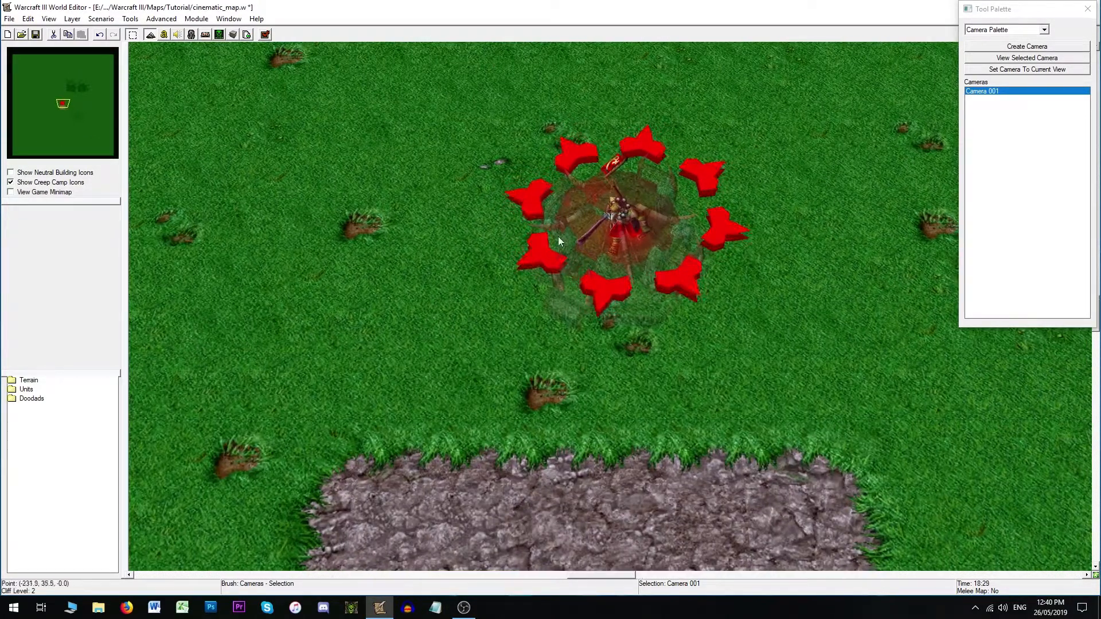
pyautogui.moveTo(582, 332); pyautogui.dragTo(555, 369, button='right')
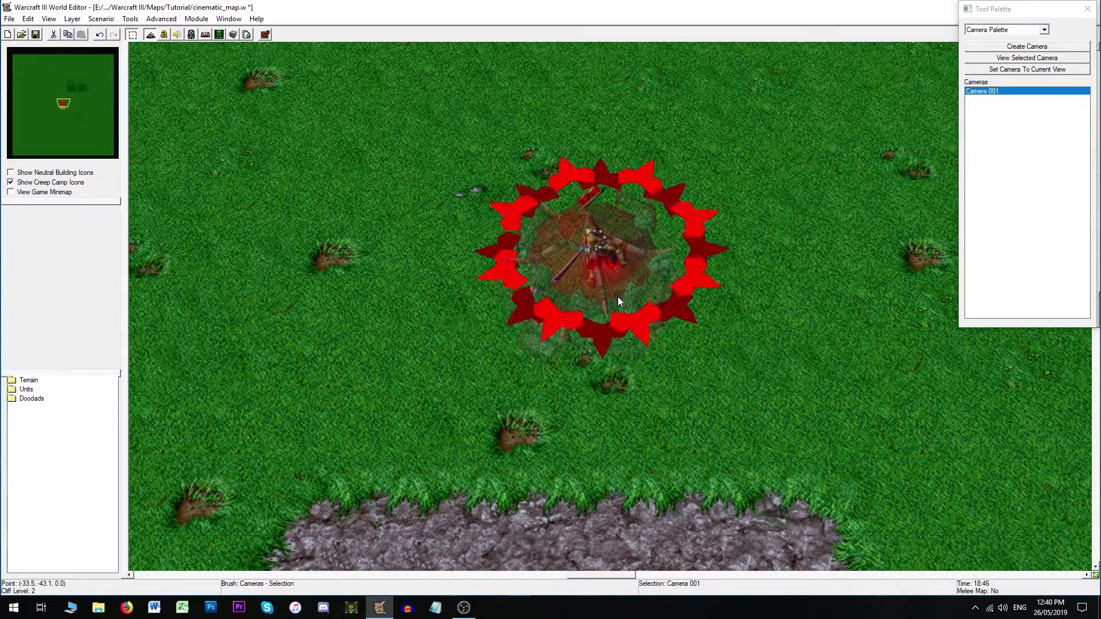
pyautogui.scroll(-2, 448, 348)
pyautogui.scroll(-2, 449, 349)
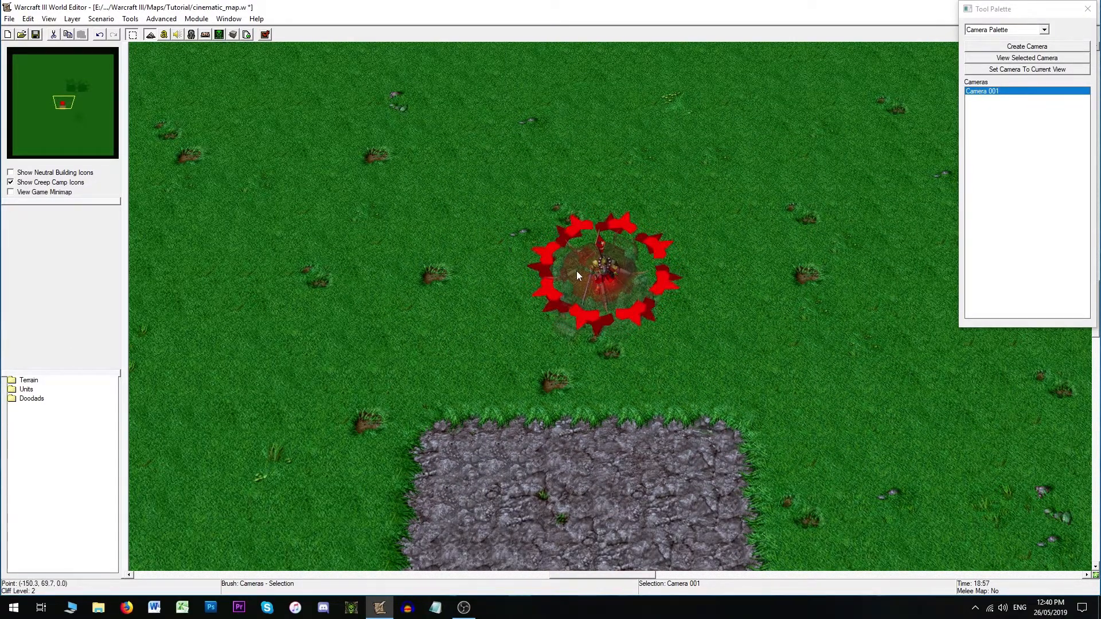
pyautogui.scroll(3, 579, 286)
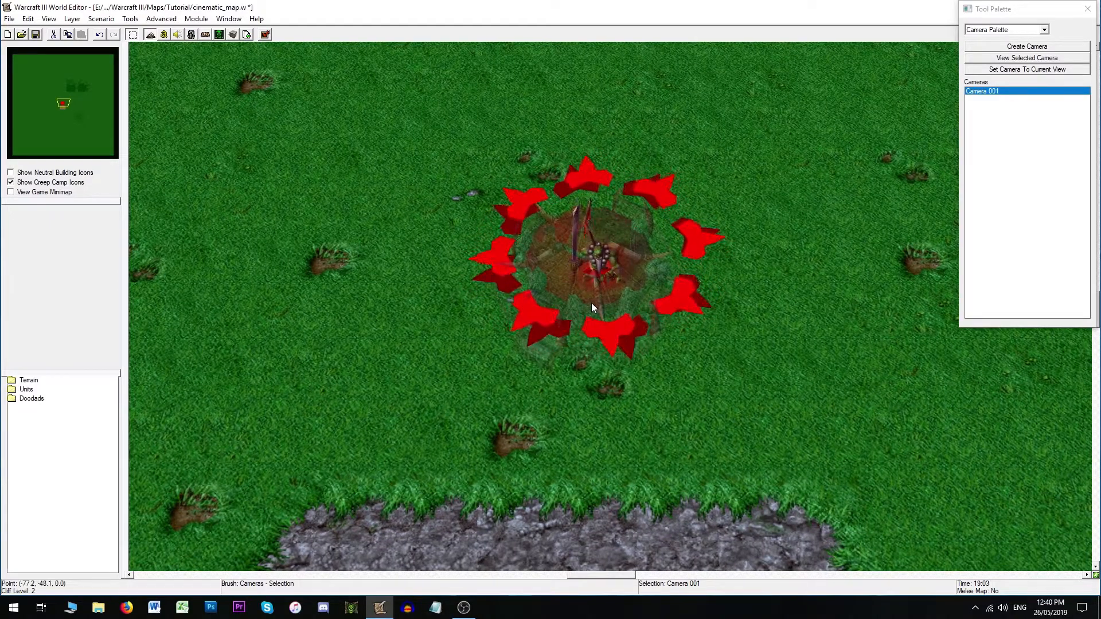
pyautogui.click(112, 60)
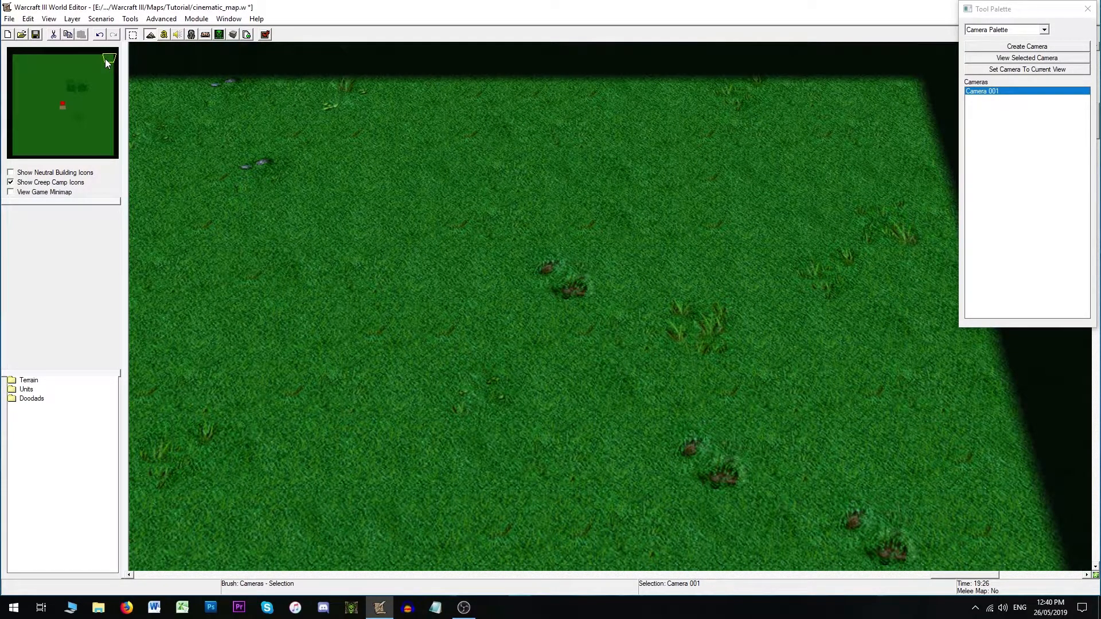
pyautogui.click(79, 118)
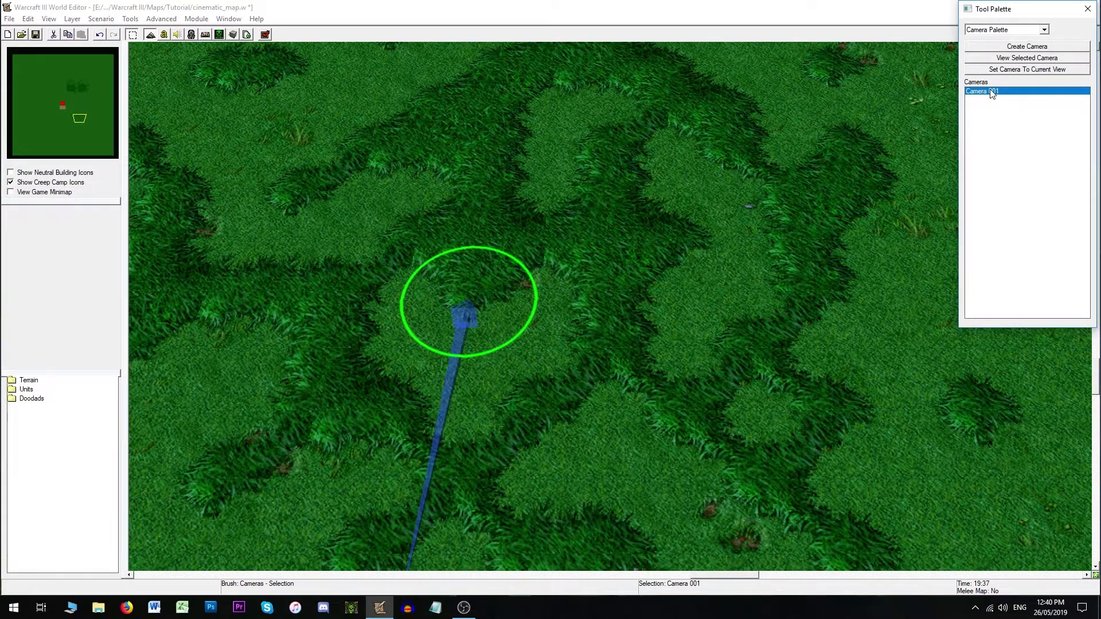
pyautogui.click(1020, 58)
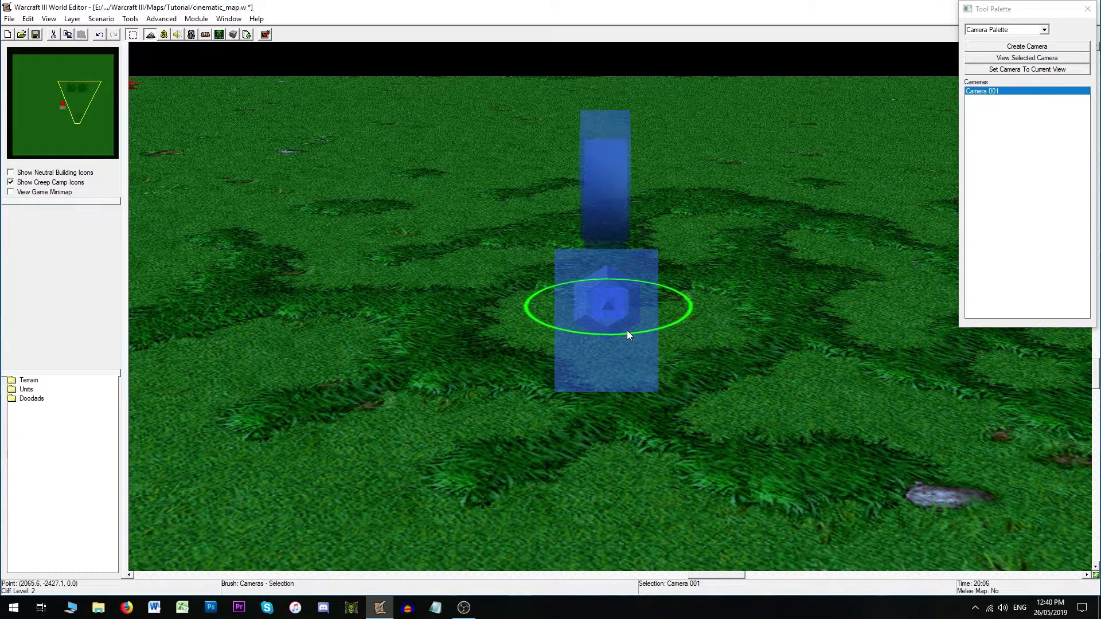
# - Set Camera 001's Far Clipping to 6500
pyautogui.doubleClick(610, 304)
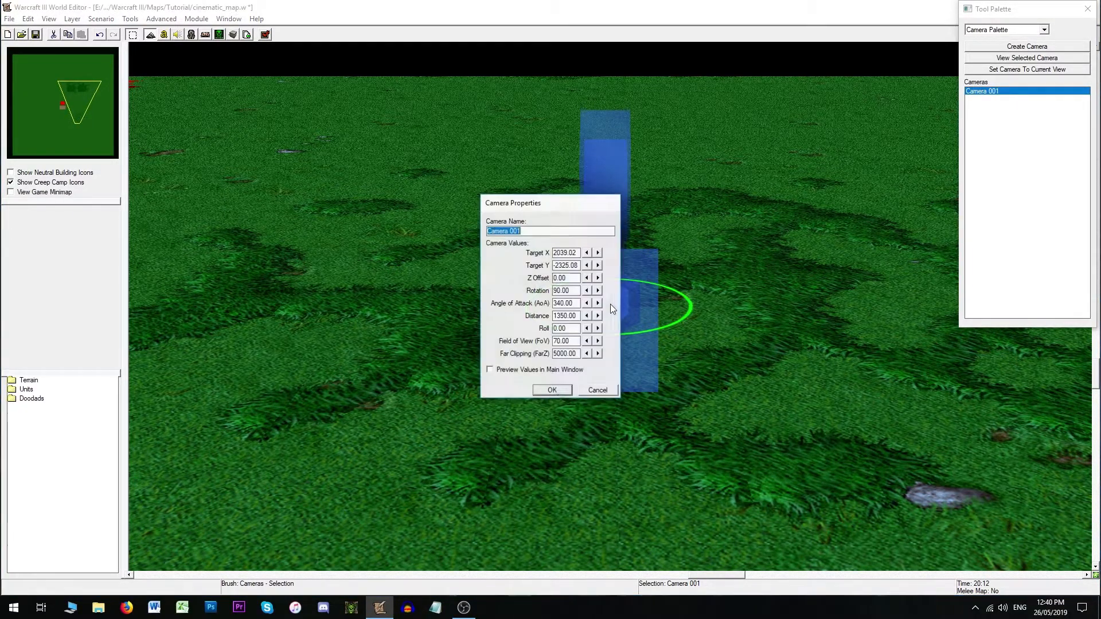
pyautogui.click(554, 354)
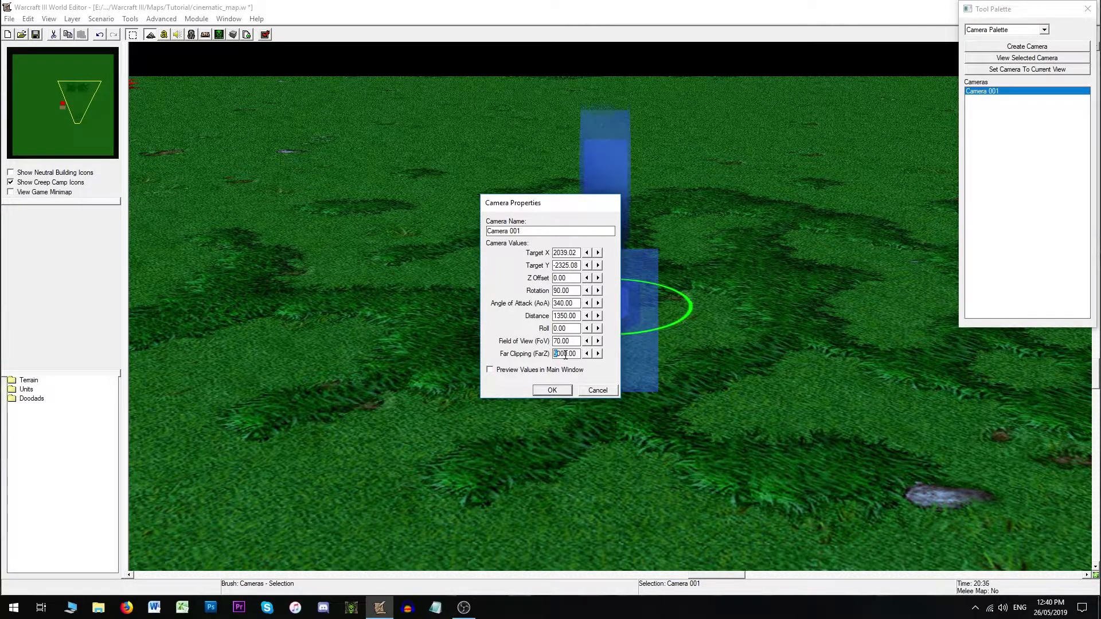
pyautogui.write('6')
pyautogui.click(551, 390)
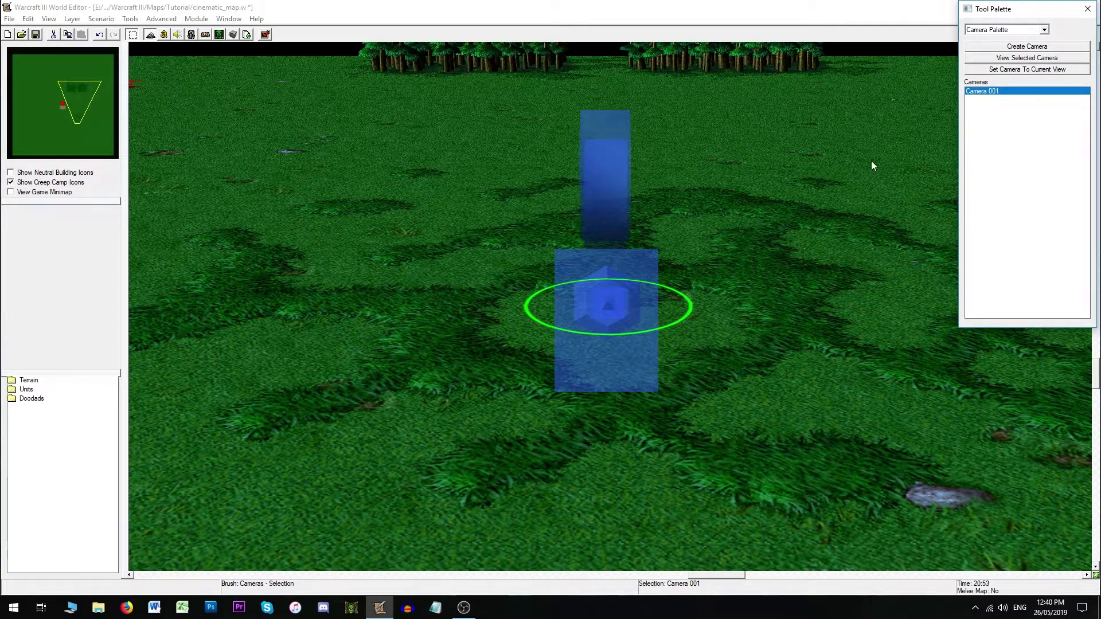
# - Raise Camera 001's Angle of Attack to 345, then view through it and reopen its properties
pyautogui.doubleClick(604, 304)
pyautogui.click(595, 303)
pyautogui.press('Return')
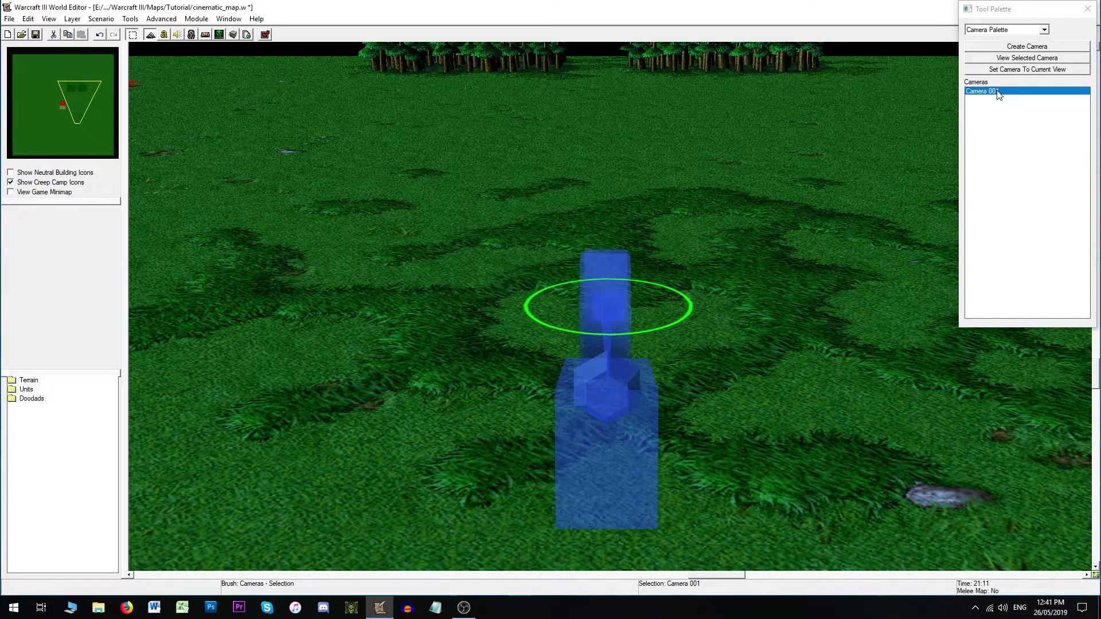
pyautogui.click(998, 93)
pyautogui.doubleClick(613, 294)
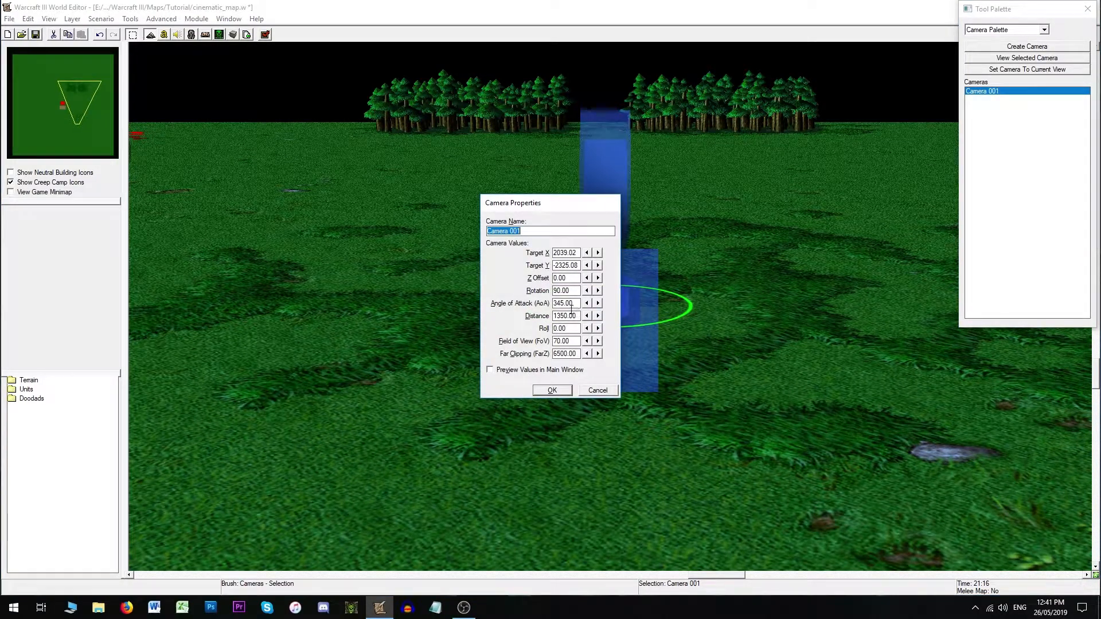
pyautogui.click(592, 393)
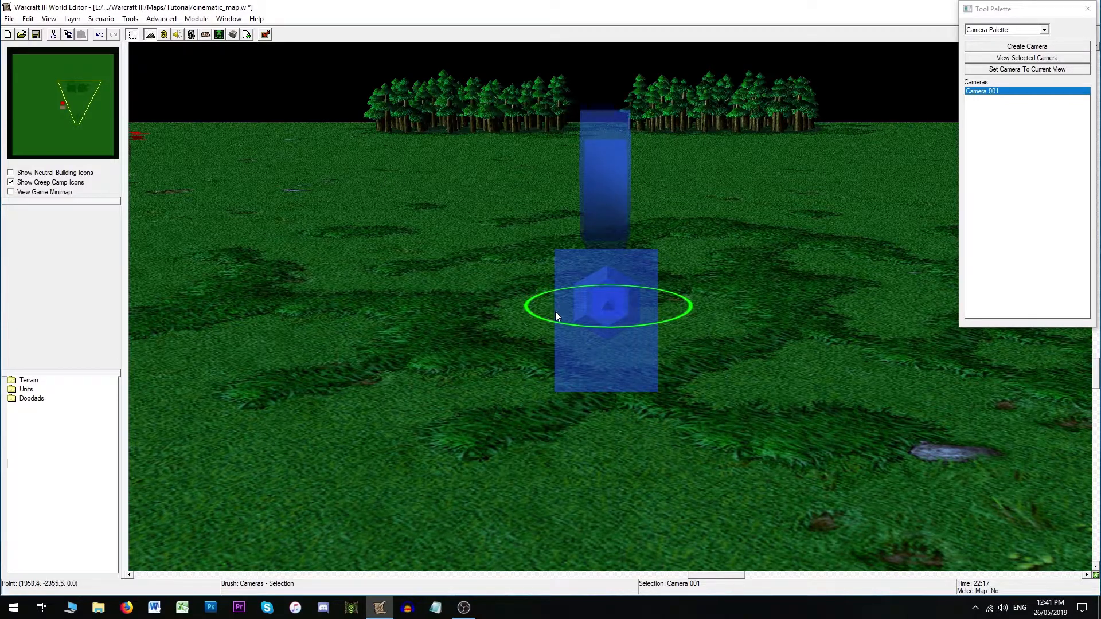
# - Set Camera 001's Far Clipping to 5000
pyautogui.doubleClick(611, 311)
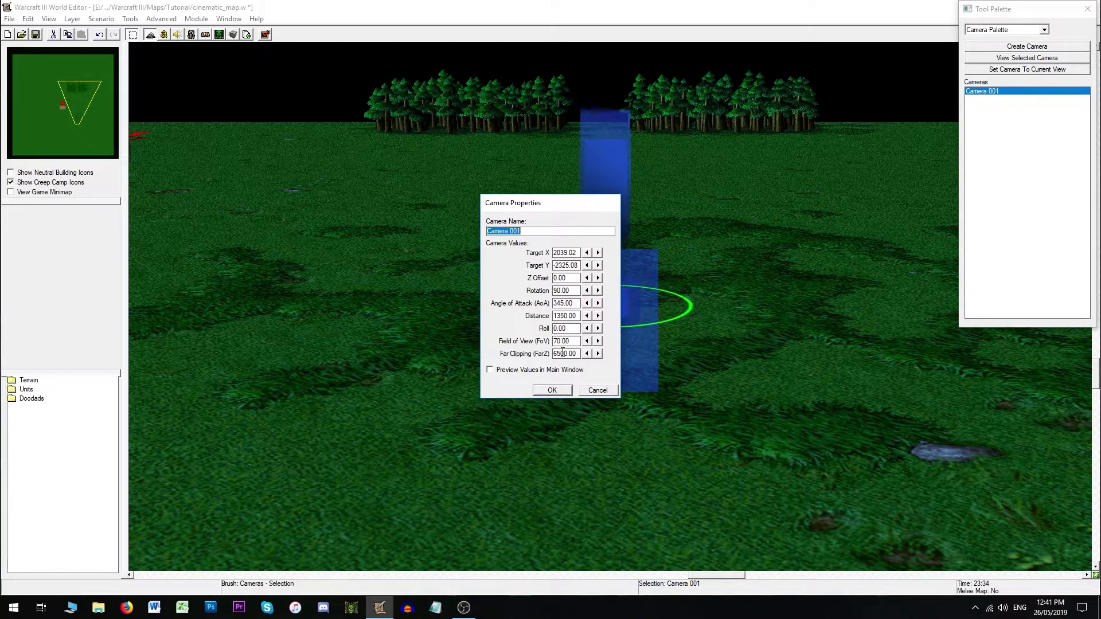
pyautogui.moveTo(561, 352); pyautogui.dragTo(548, 354)
pyautogui.write('5')
pyautogui.click(551, 390)
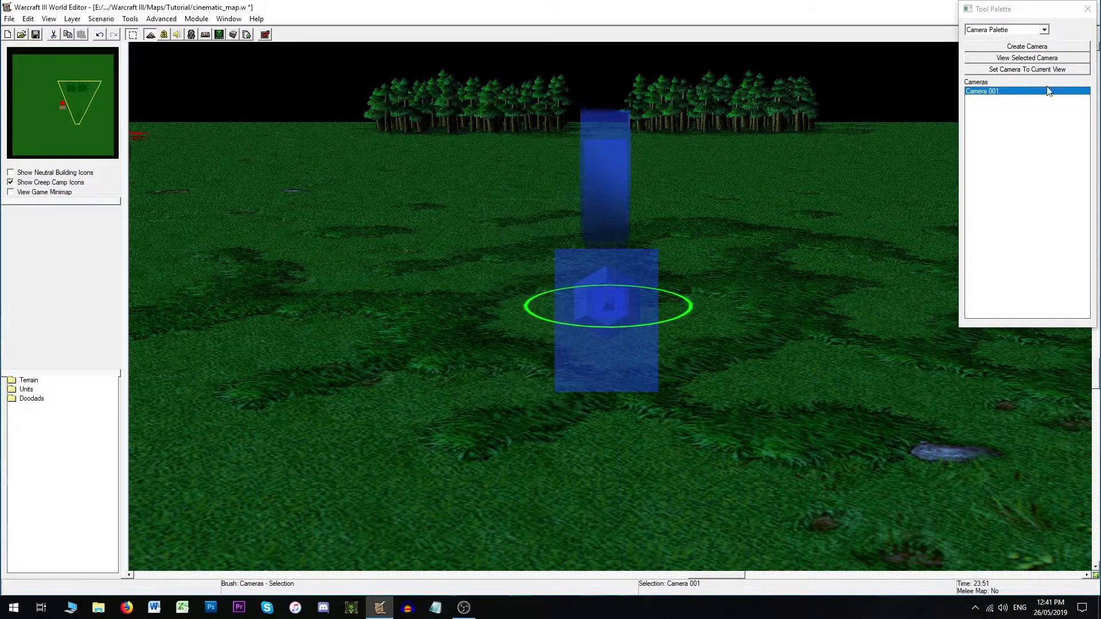
# - View through Camera 001 and set its Distance to 900
pyautogui.doubleClick(992, 95)
pyautogui.doubleClick(613, 312)
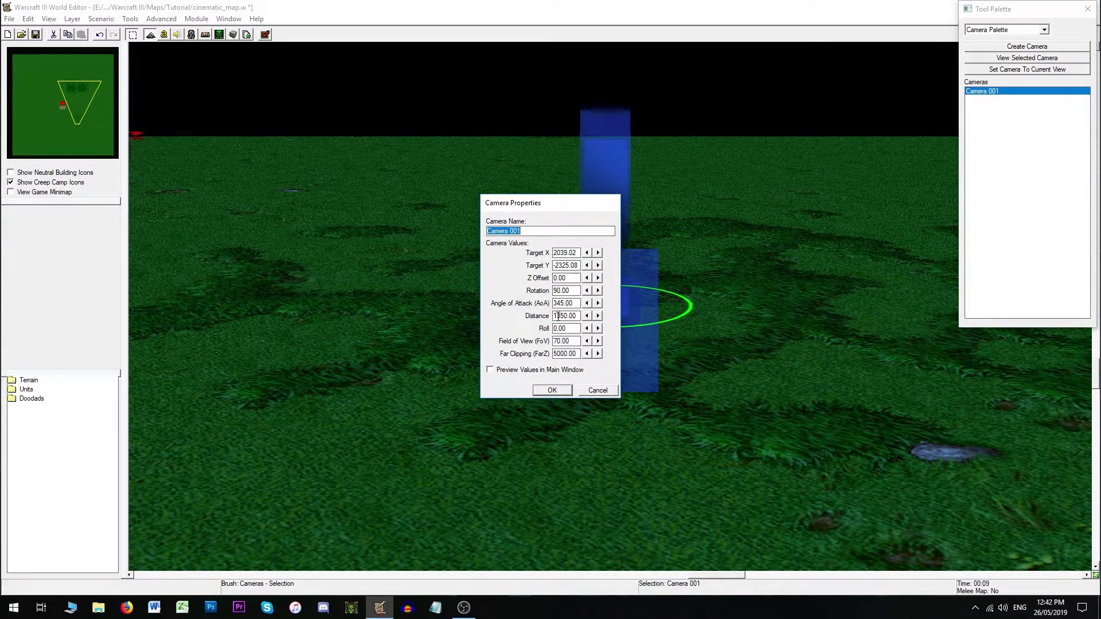
pyautogui.click(559, 316)
pyautogui.moveTo(564, 315); pyautogui.dragTo(545, 314)
pyautogui.write('99')
pyautogui.press('Return')
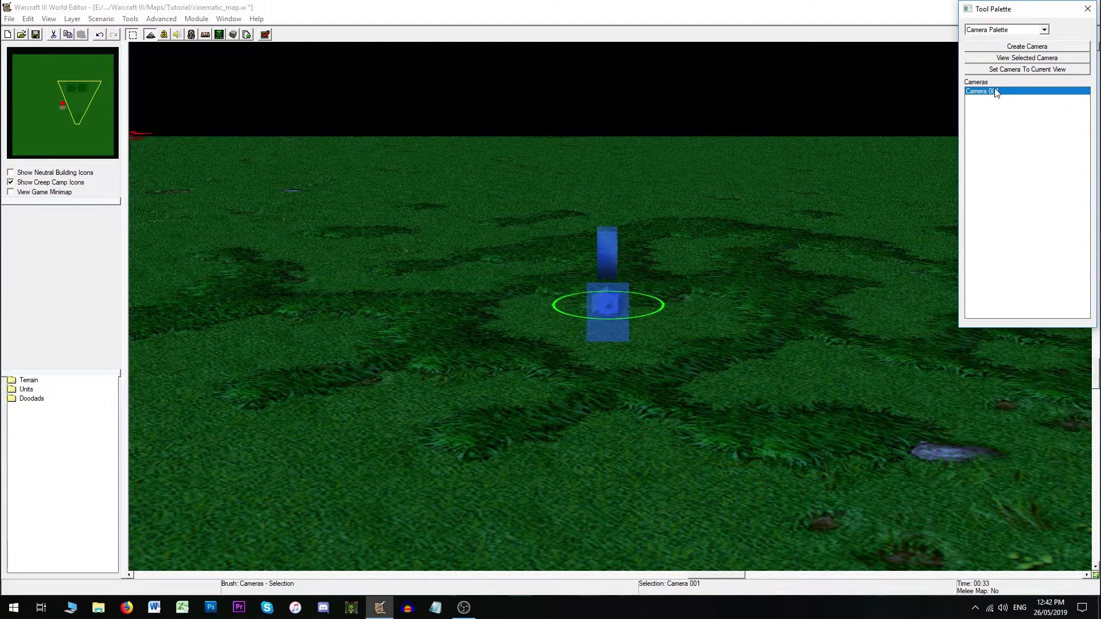
# - View through Camera 001 and set its Distance to 1350
pyautogui.doubleClick(997, 92)
pyautogui.doubleClick(607, 298)
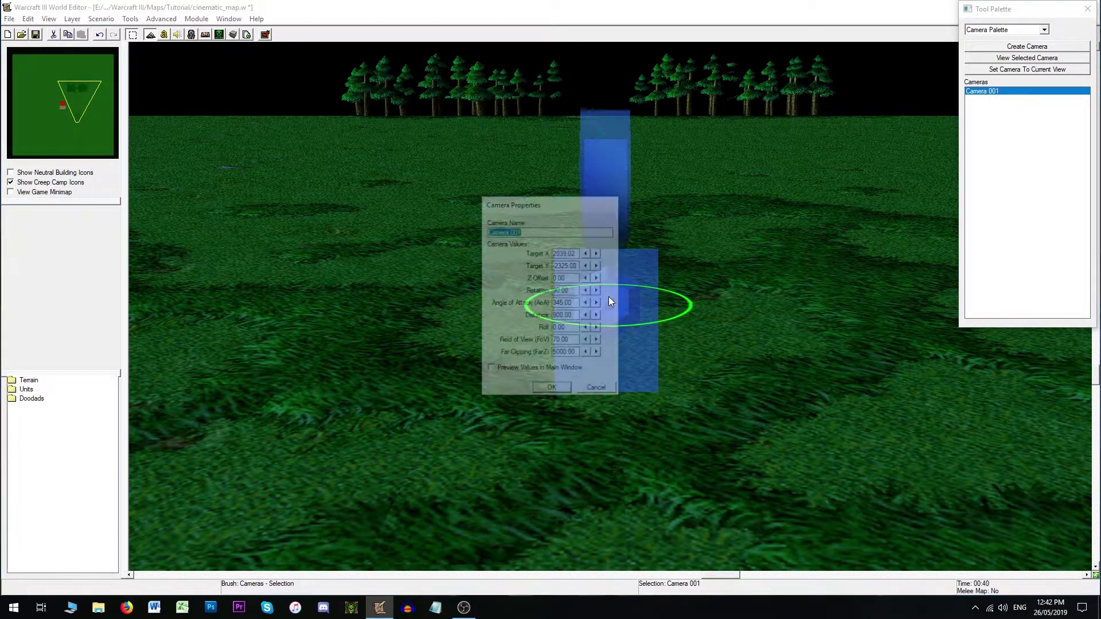
pyautogui.click(557, 316)
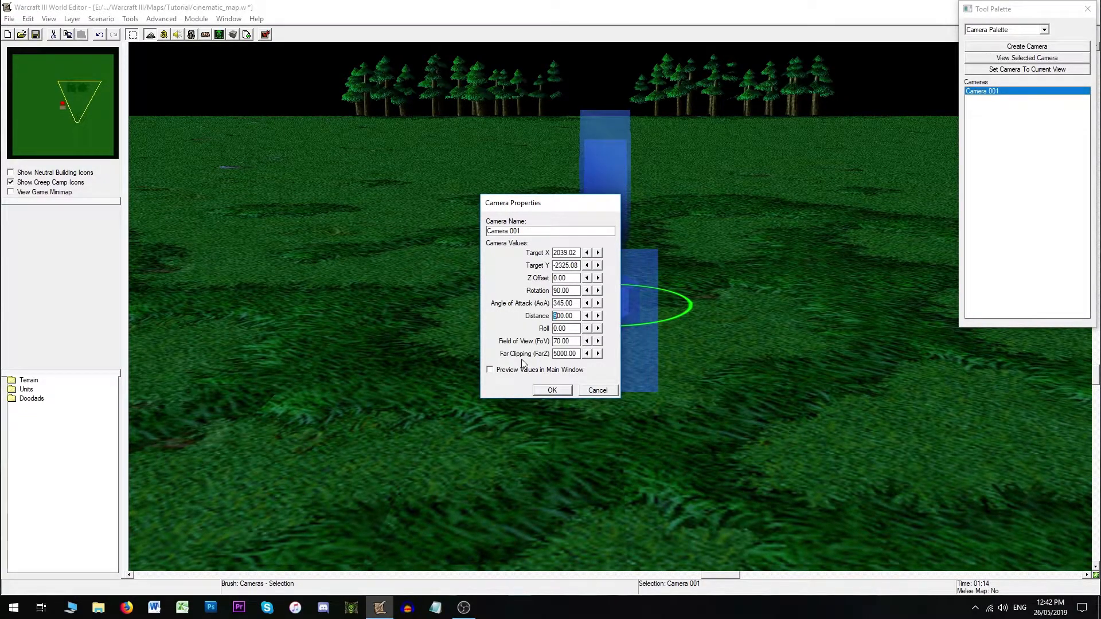
pyautogui.write('135')
pyautogui.click(553, 390)
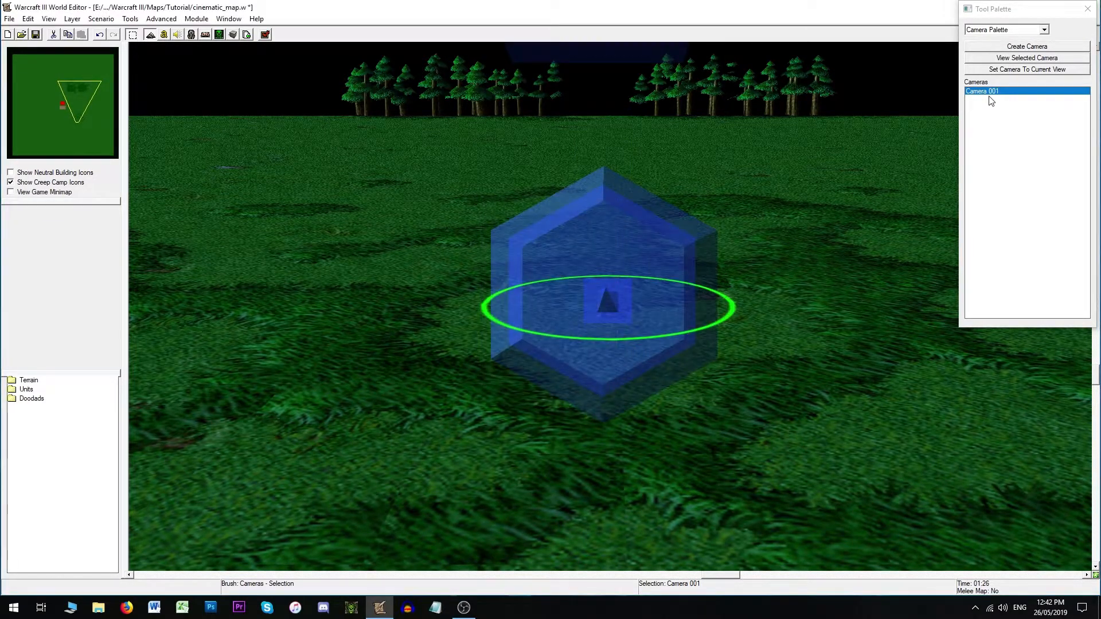
# - Set Camera 001's Field of View to 120 and view through the camera
pyautogui.doubleClick(990, 92)
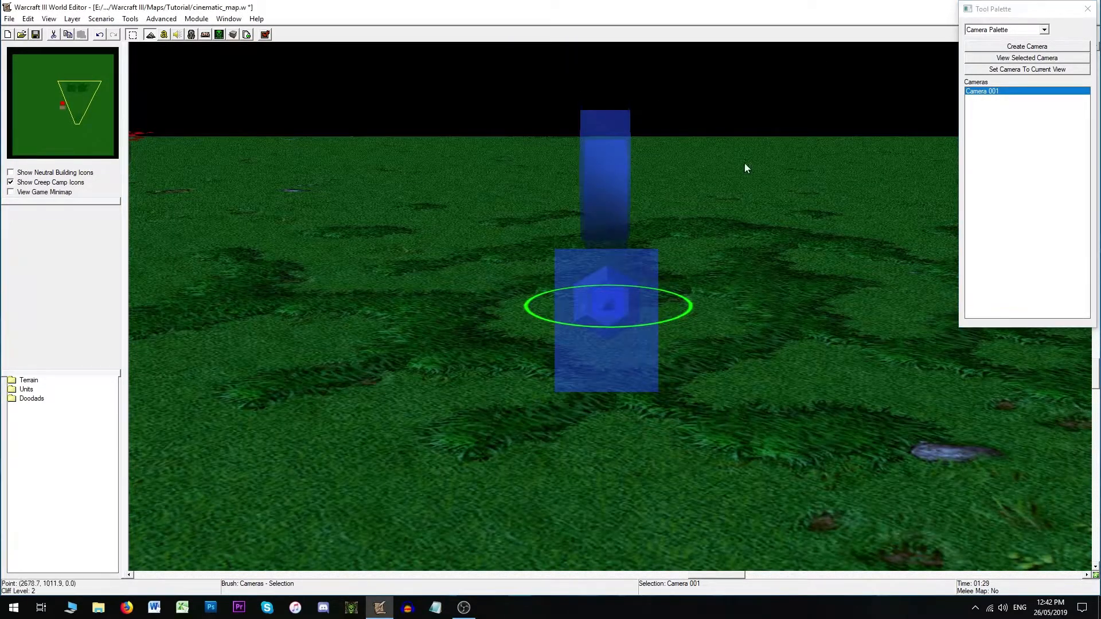
pyautogui.doubleClick(616, 306)
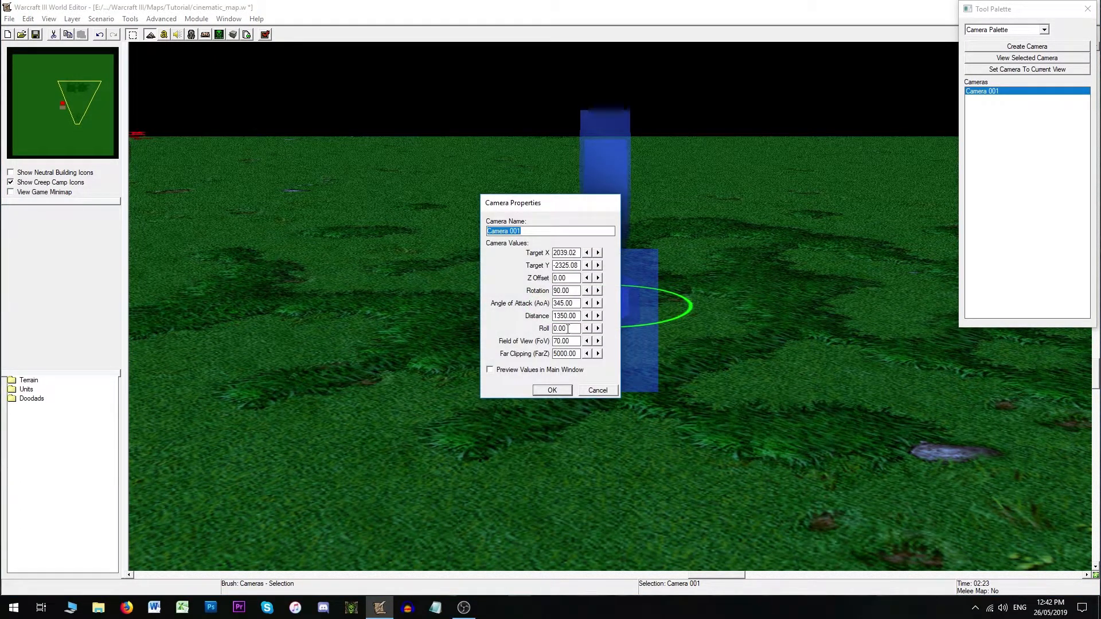
pyautogui.moveTo(577, 340); pyautogui.dragTo(551, 341)
pyautogui.write('100')
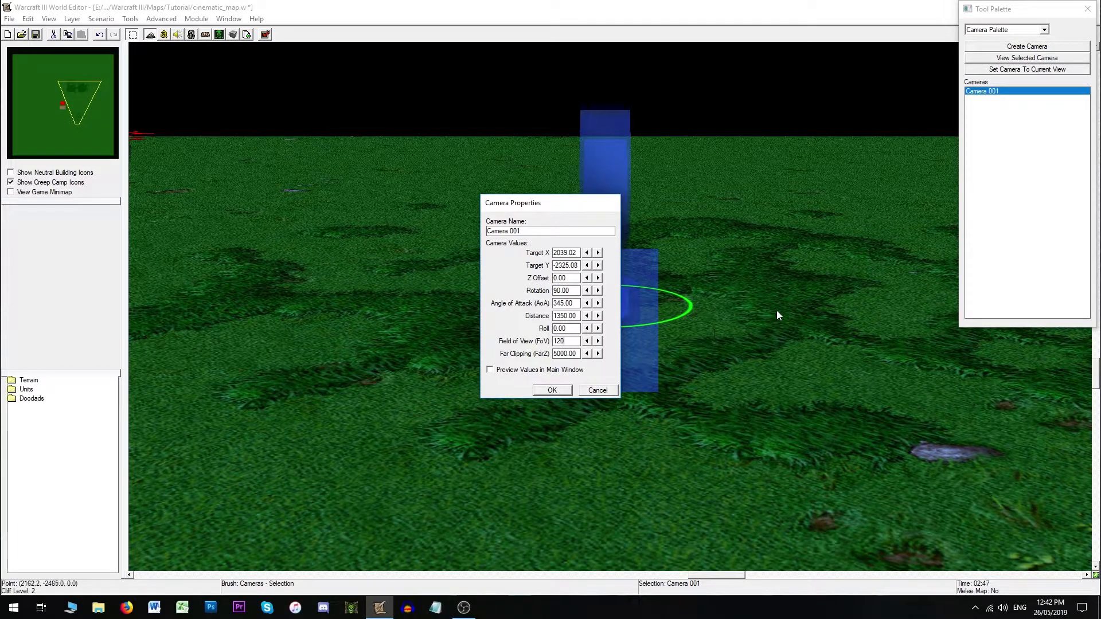
pyautogui.press('Return')
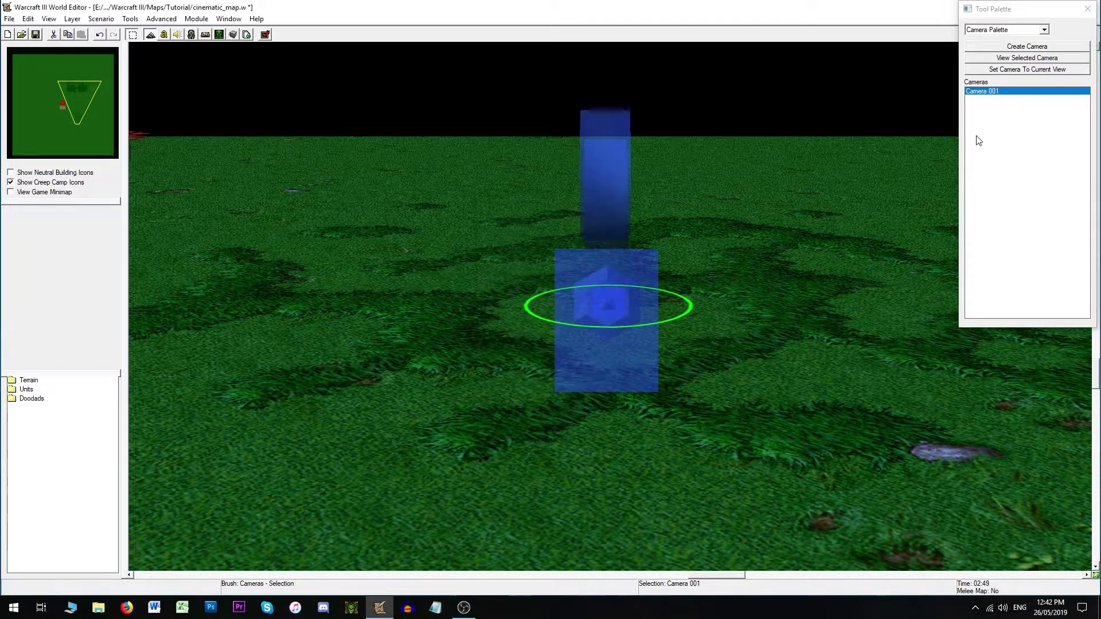
pyautogui.doubleClick(995, 93)
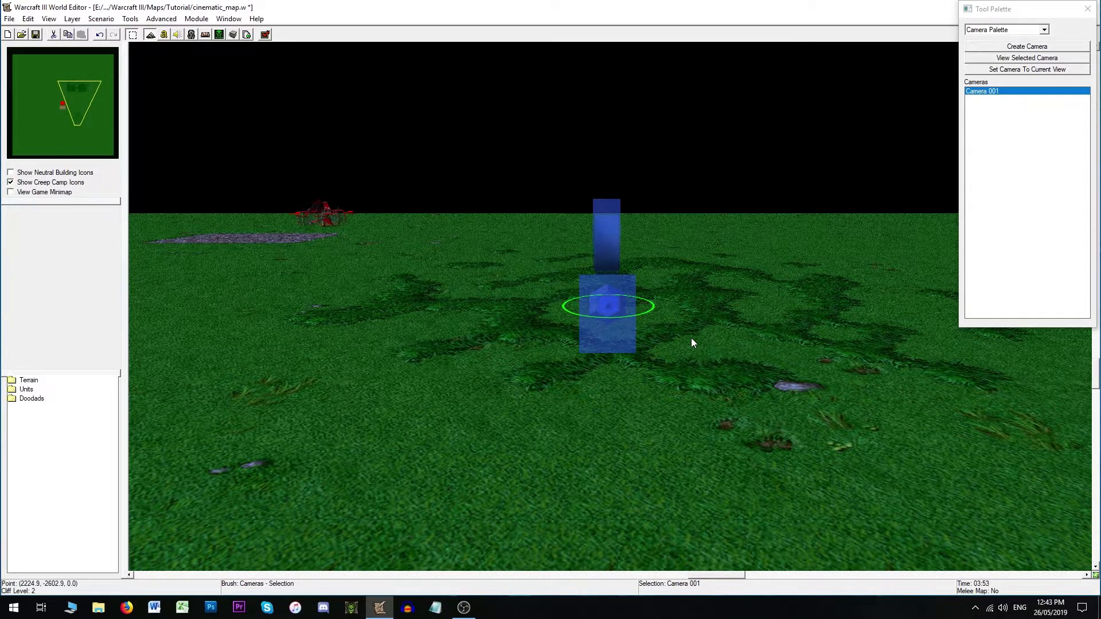
# - Set Camera 001's Field of View to 70
pyautogui.doubleClick(607, 303)
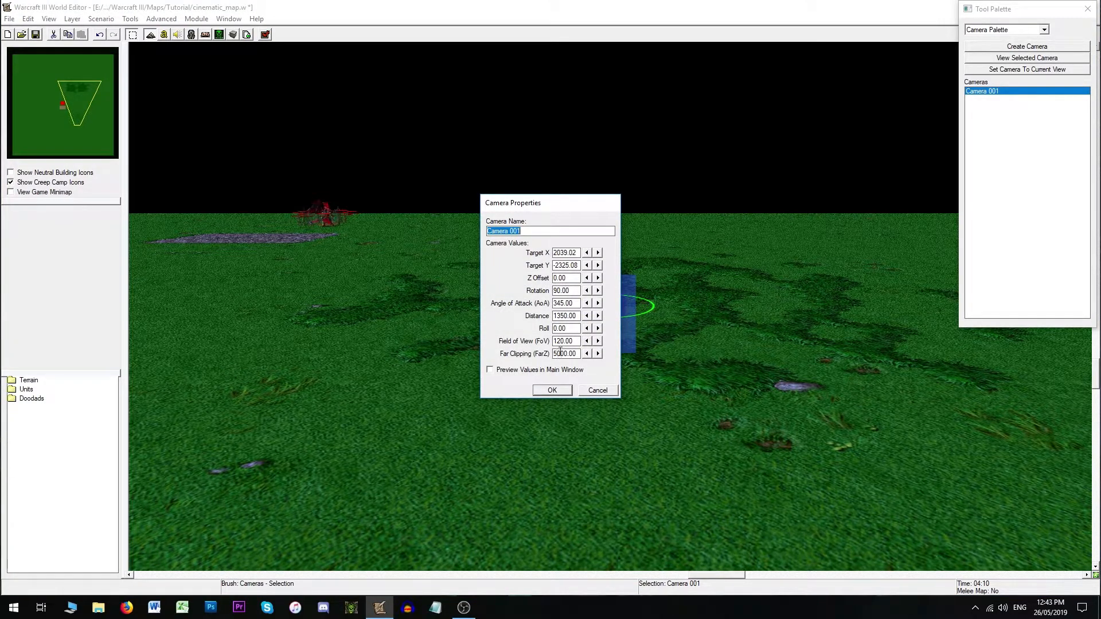
pyautogui.moveTo(576, 340); pyautogui.dragTo(554, 343)
pyautogui.write('70')
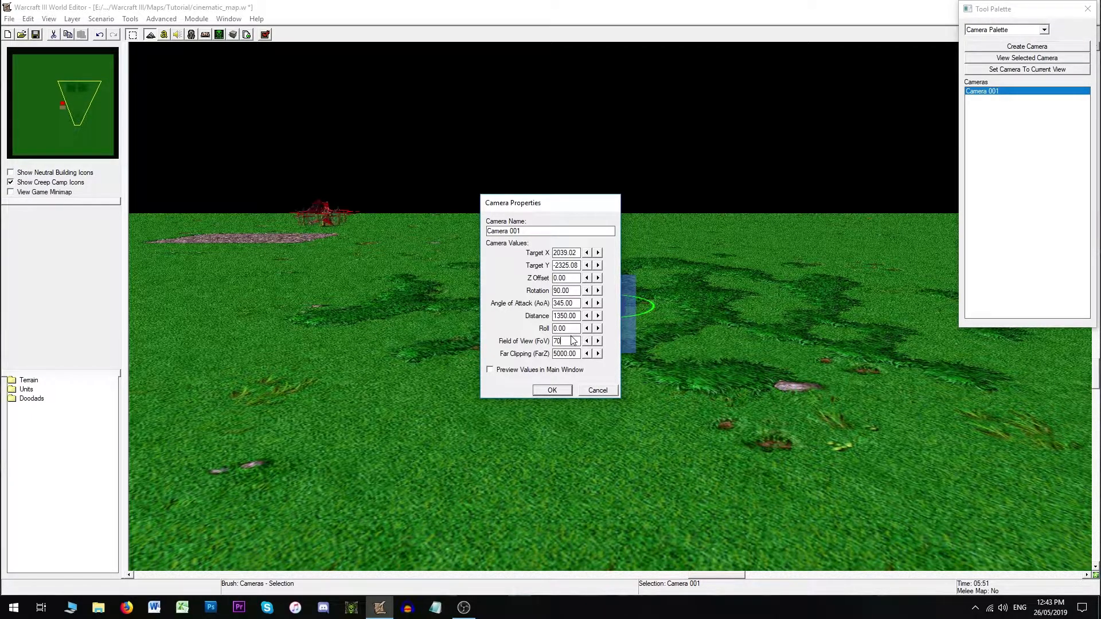
pyautogui.click(550, 389)
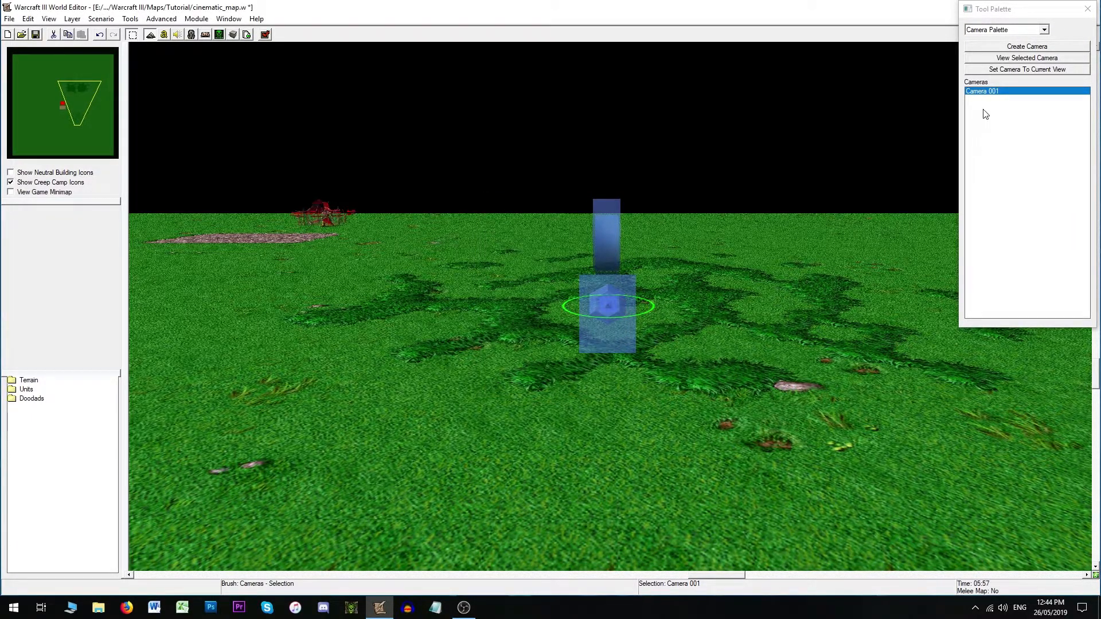
# - Set Camera 001's Far Clipping to 6500, then view through the camera and reopen its properties
pyautogui.doubleClick(990, 91)
pyautogui.doubleClick(607, 305)
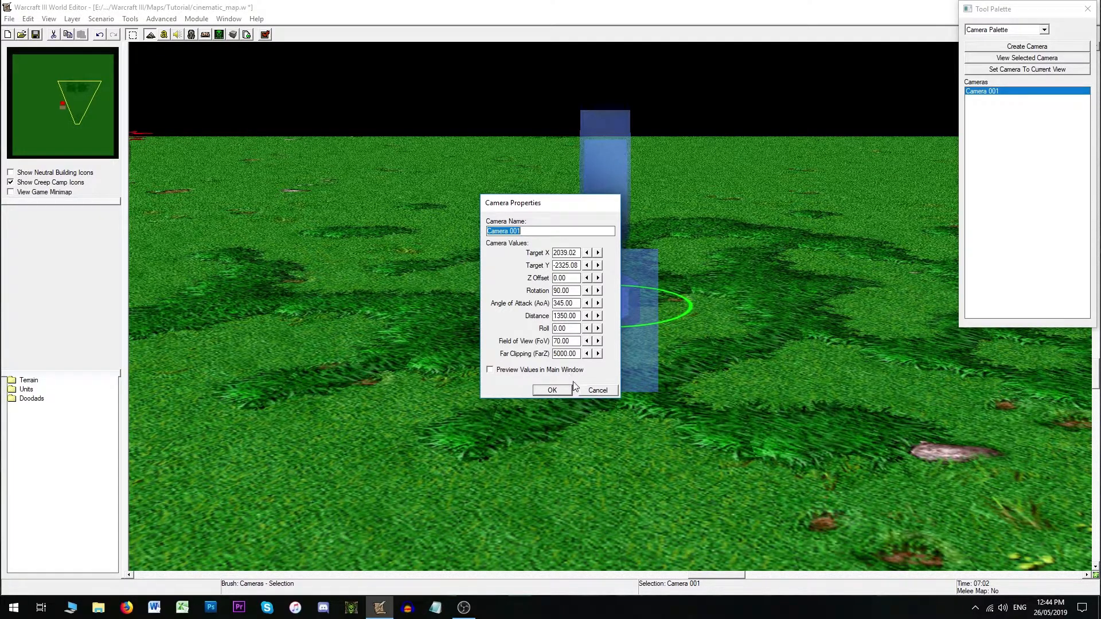
pyautogui.moveTo(560, 354); pyautogui.dragTo(552, 355)
pyautogui.write('65')
pyautogui.click(552, 390)
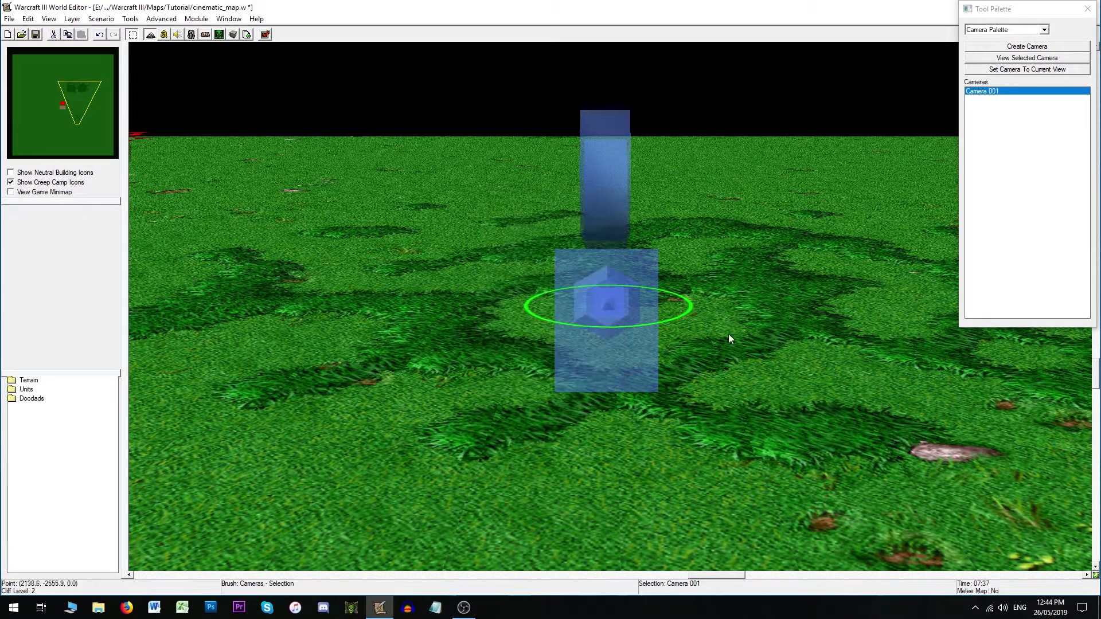
pyautogui.doubleClick(987, 91)
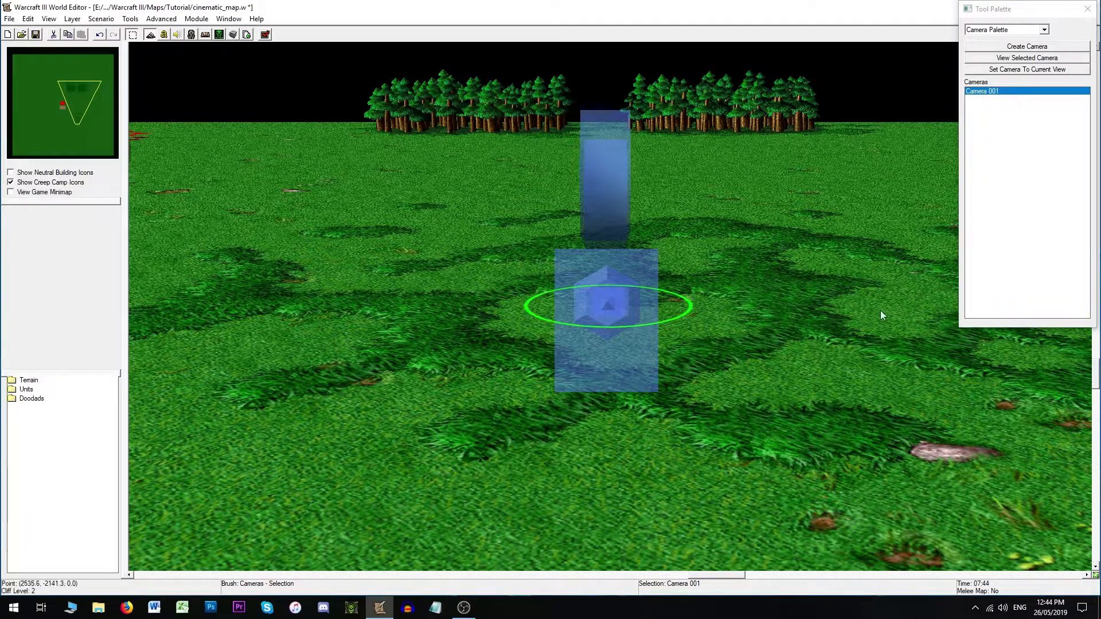
pyautogui.doubleClick(609, 304)
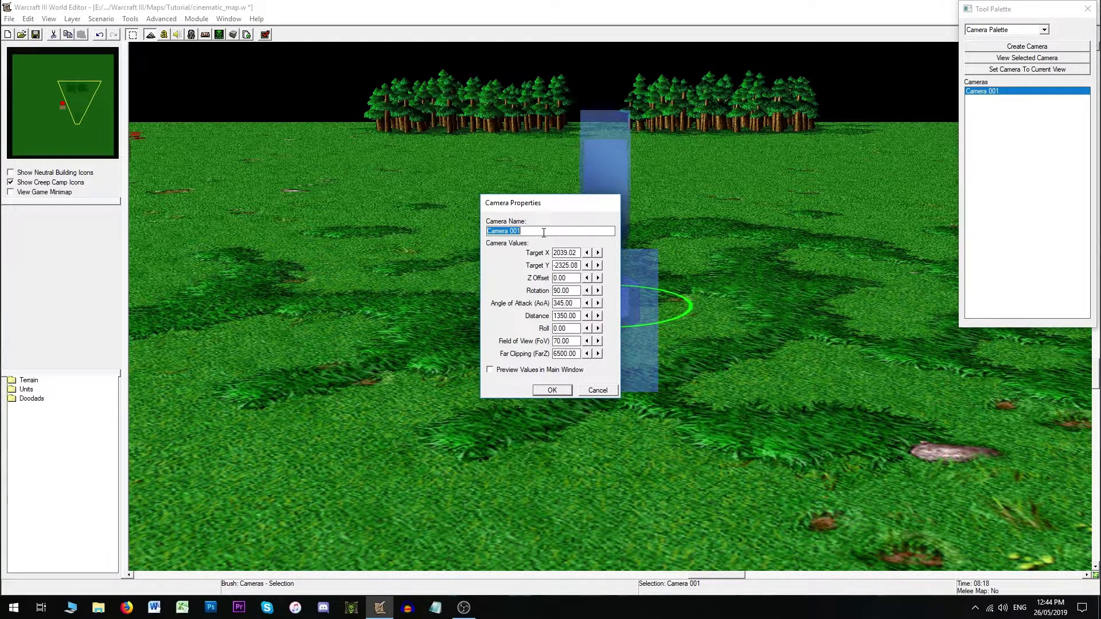
pyautogui.click(559, 390)
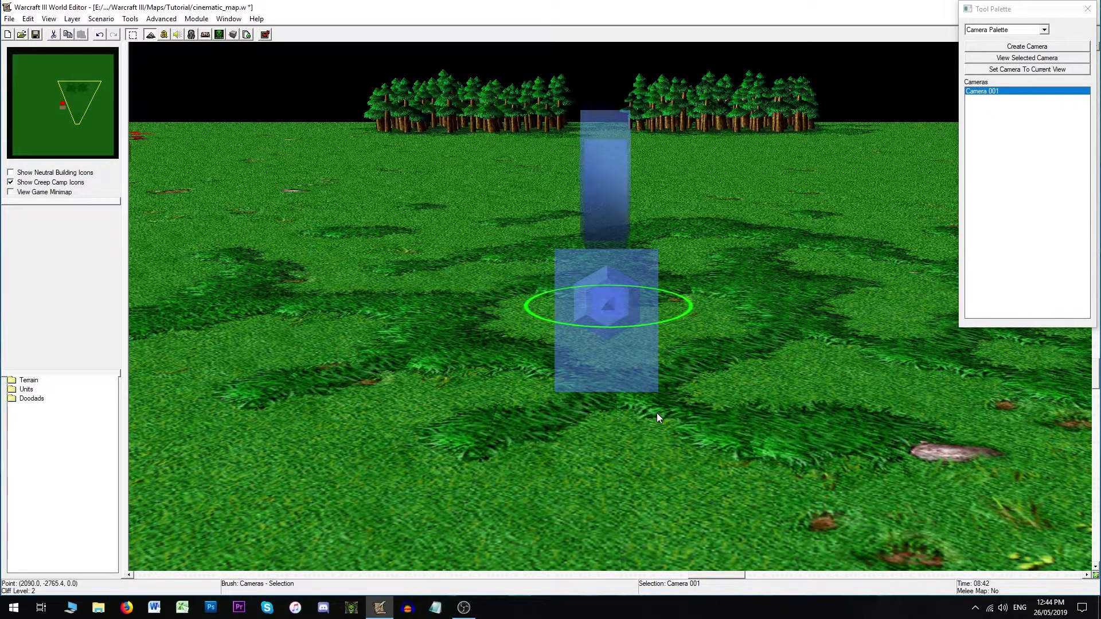
# - Open Camera 001's properties, enable previewing values in the main window, and set Distance to 1650
pyautogui.doubleClick(604, 298)
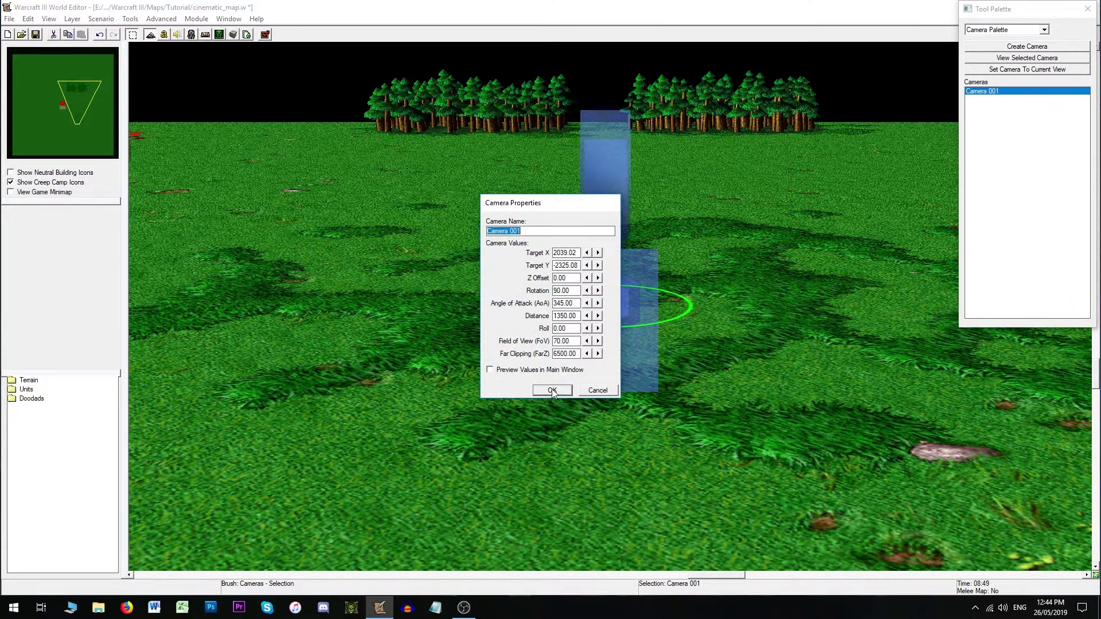
pyautogui.click(490, 370)
pyautogui.write('6')
pyautogui.click(558, 329)
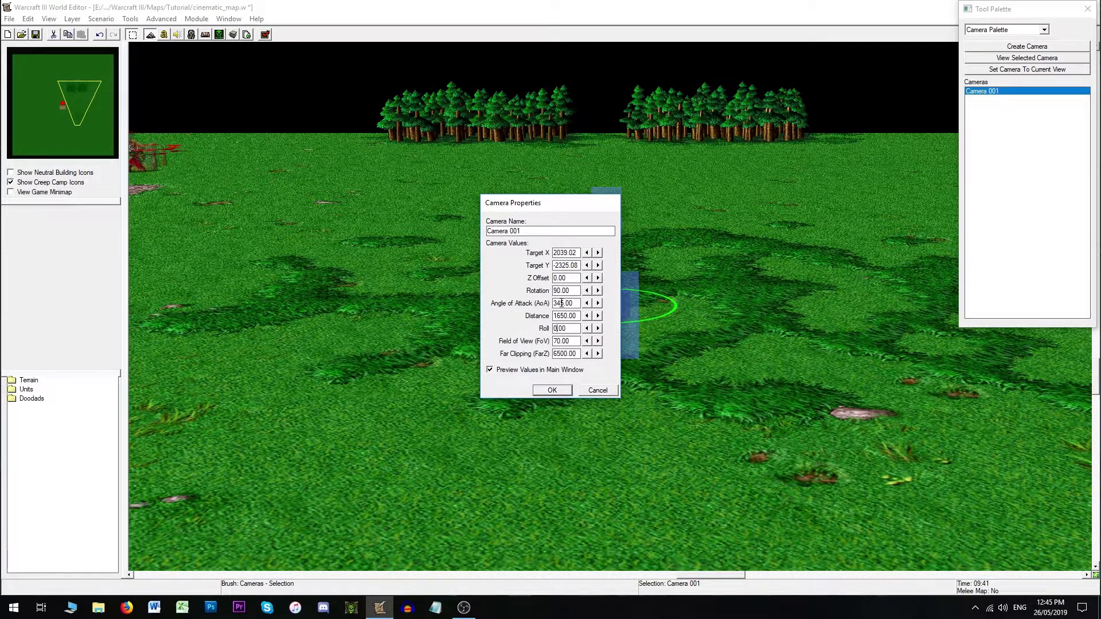
# - Preview an Angle of Attack of 0 on Camera 001, then set it back to 345
pyautogui.doubleClick(578, 303)
pyautogui.write('0')
pyautogui.click(570, 291)
pyautogui.moveTo(568, 305); pyautogui.dragTo(529, 306)
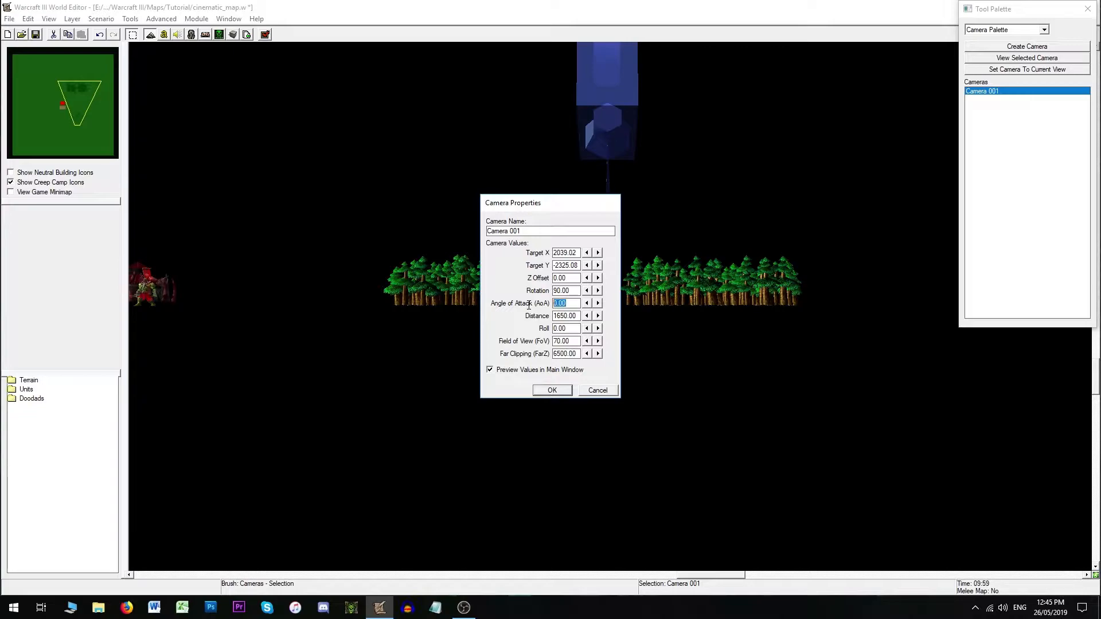
pyautogui.write('345')
# - Set Camera 001's Distance to 1350
pyautogui.click(557, 316)
pyautogui.moveTo(557, 316); pyautogui.dragTo(560, 316)
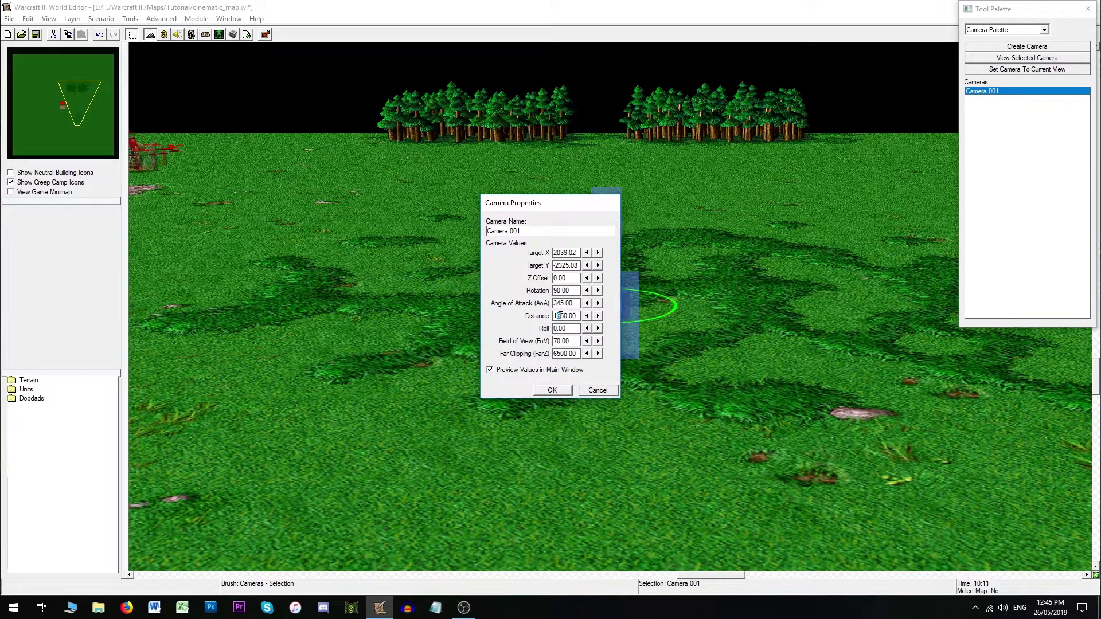
pyautogui.write('3')
pyautogui.click(567, 303)
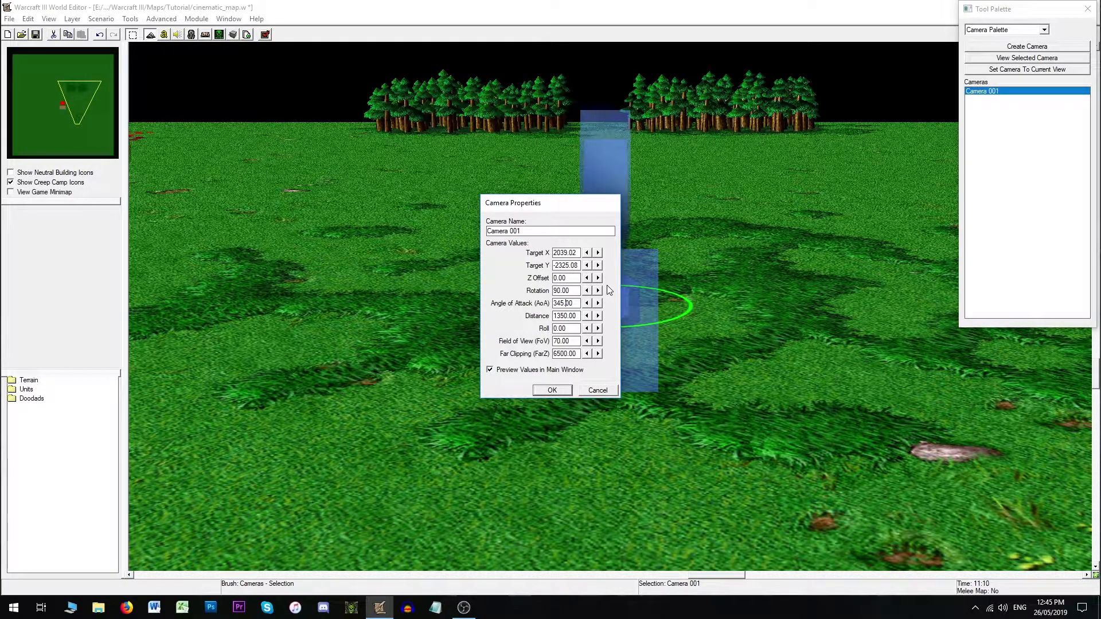
# - Try a Z Offset of 50, set it back to 0, and apply the camera properties
pyautogui.doubleClick(576, 277)
pyautogui.write('50')
pyautogui.click(566, 303)
pyautogui.doubleClick(572, 278)
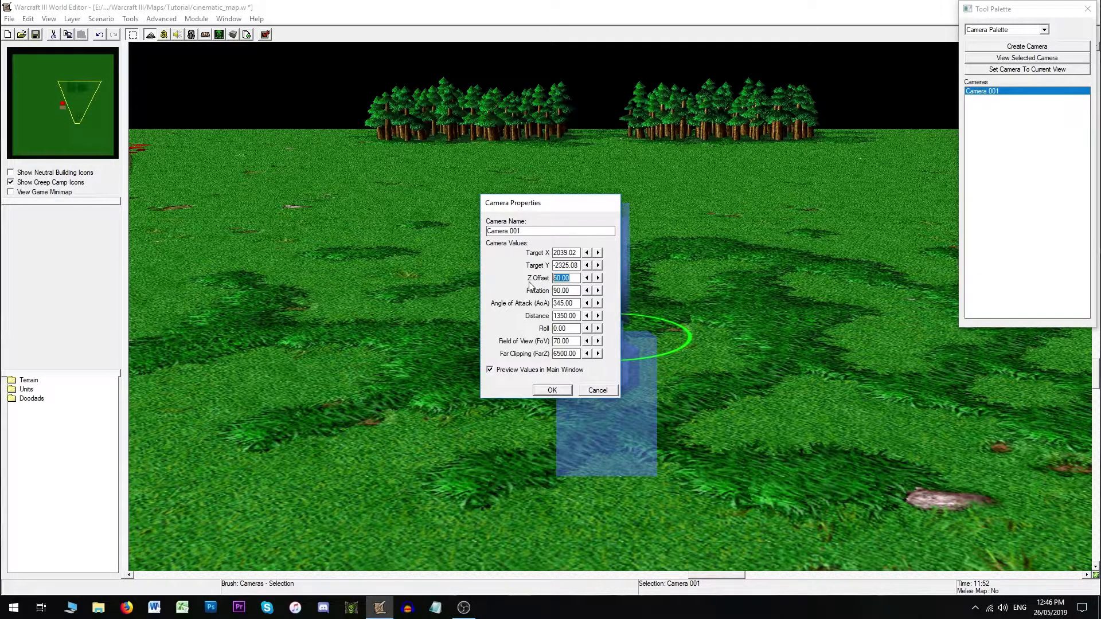
pyautogui.write('0')
pyautogui.click(559, 290)
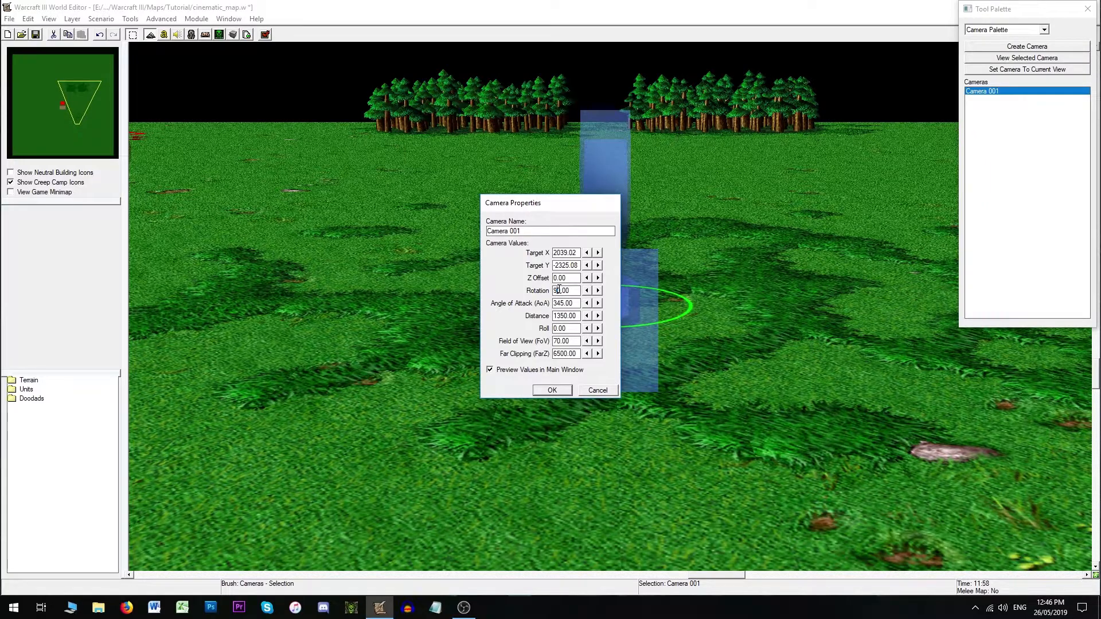
pyautogui.click(552, 391)
pyautogui.click(622, 433)
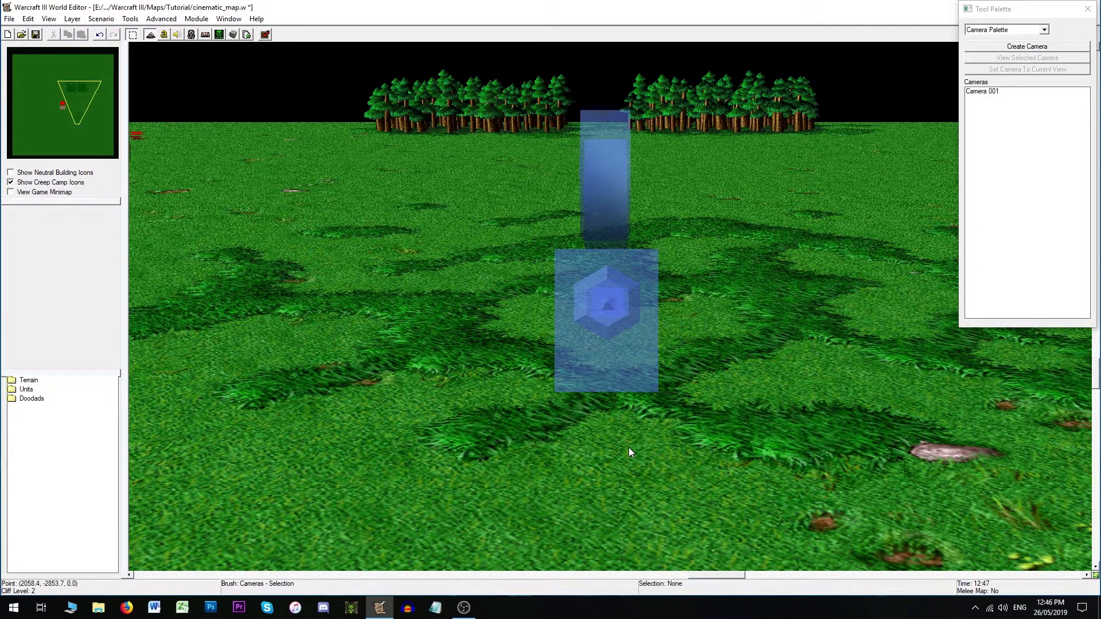
pyautogui.hotkey('ctrl', 'shift', 'c')
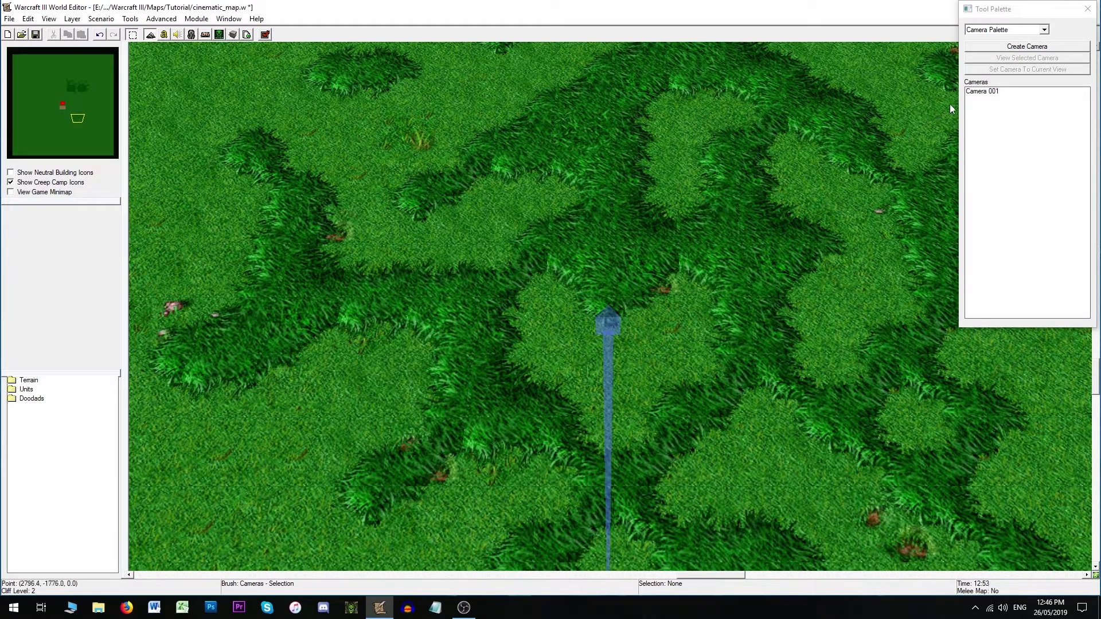
pyautogui.click(1004, 49)
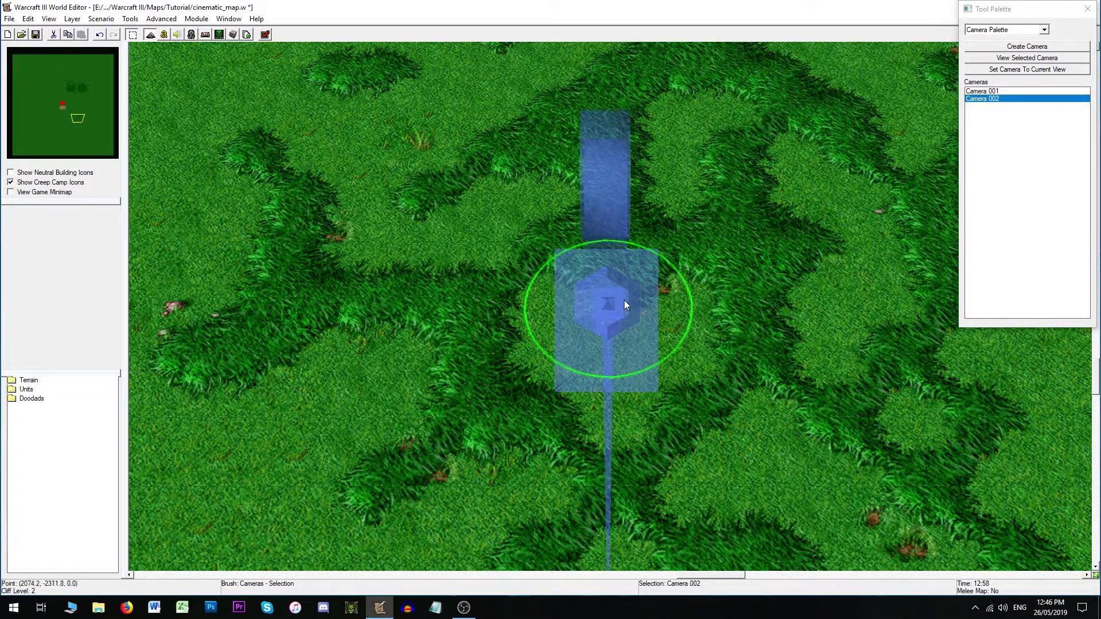
pyautogui.doubleClick(618, 299)
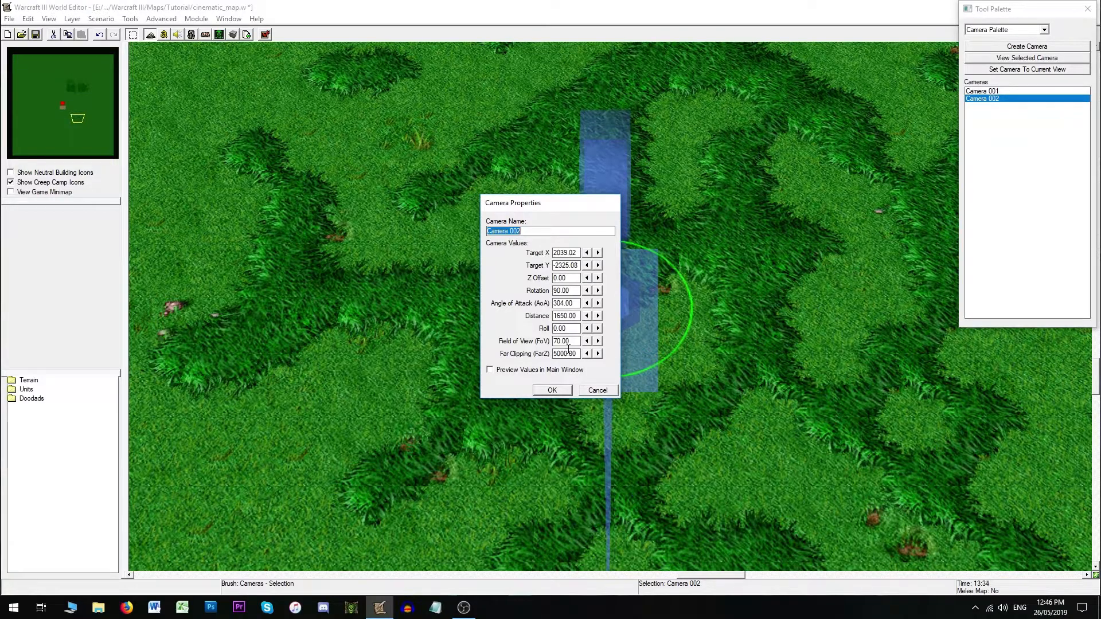
pyautogui.click(590, 392)
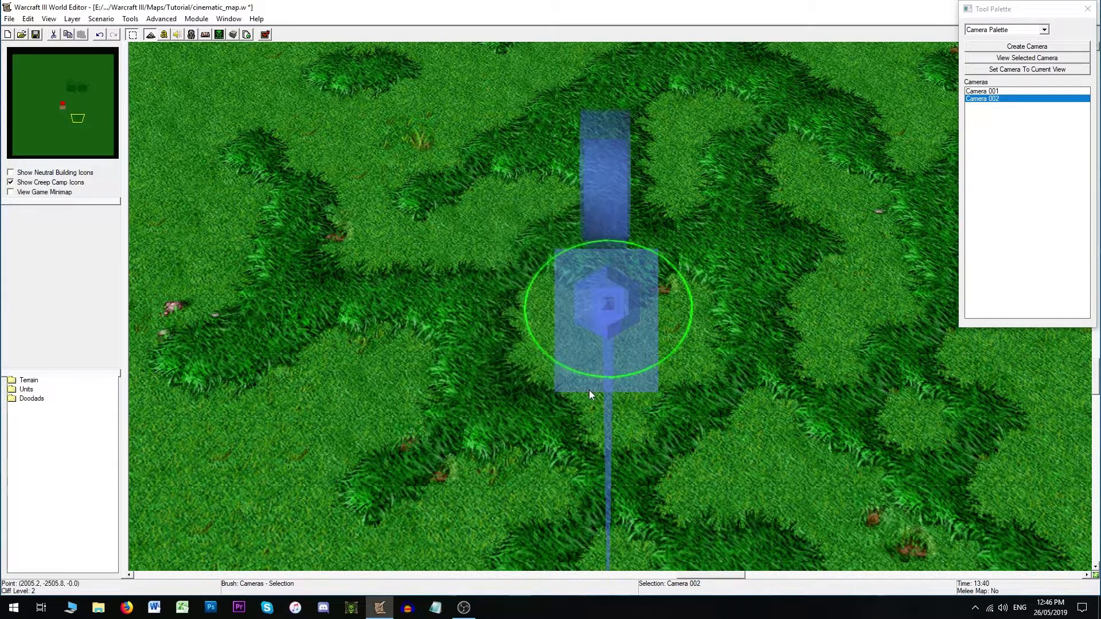
pyautogui.press('Delete')
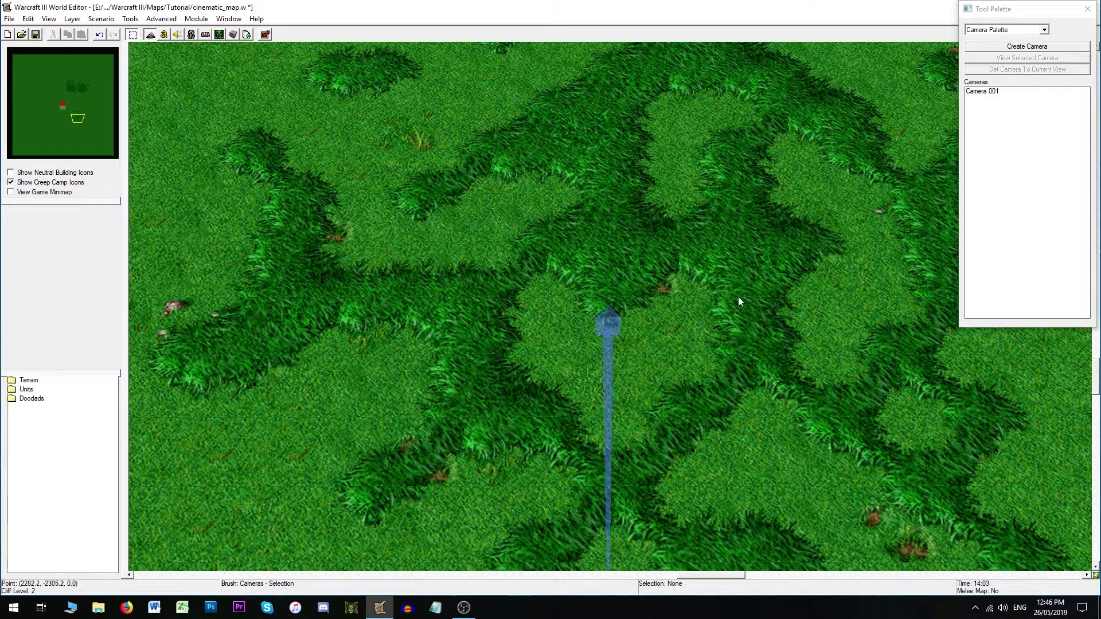
# - Create a camera from a low view facing the trees, inspect its properties, and delete it
pyautogui.moveTo(644, 354); pyautogui.dragTo(639, 252, button='right')
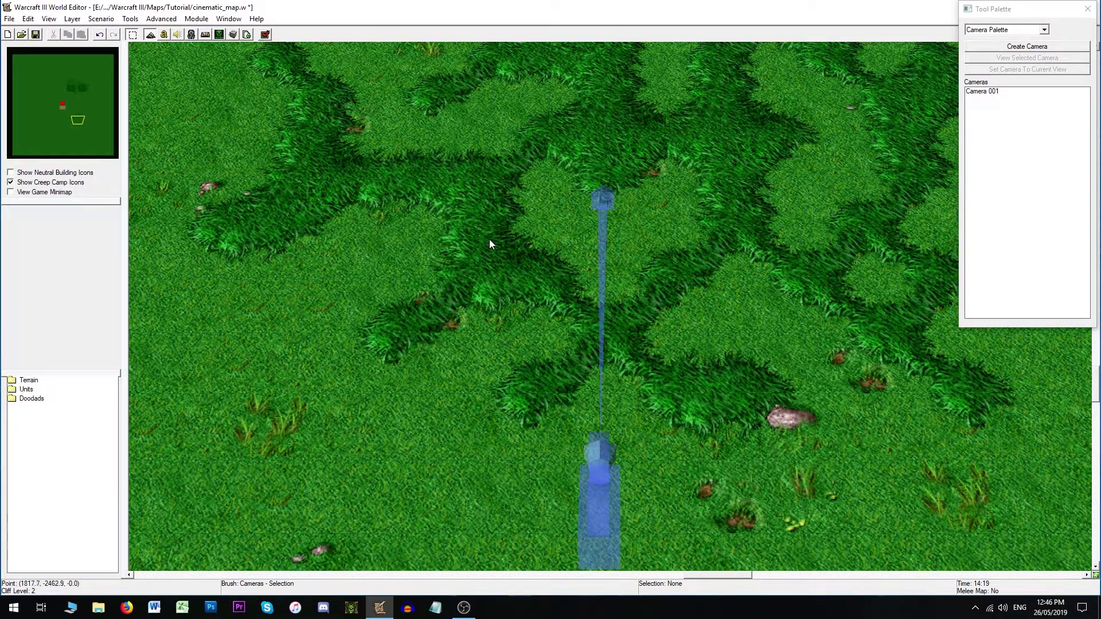
pyautogui.moveTo(498, 203); pyautogui.dragTo(573, 297, button='right')
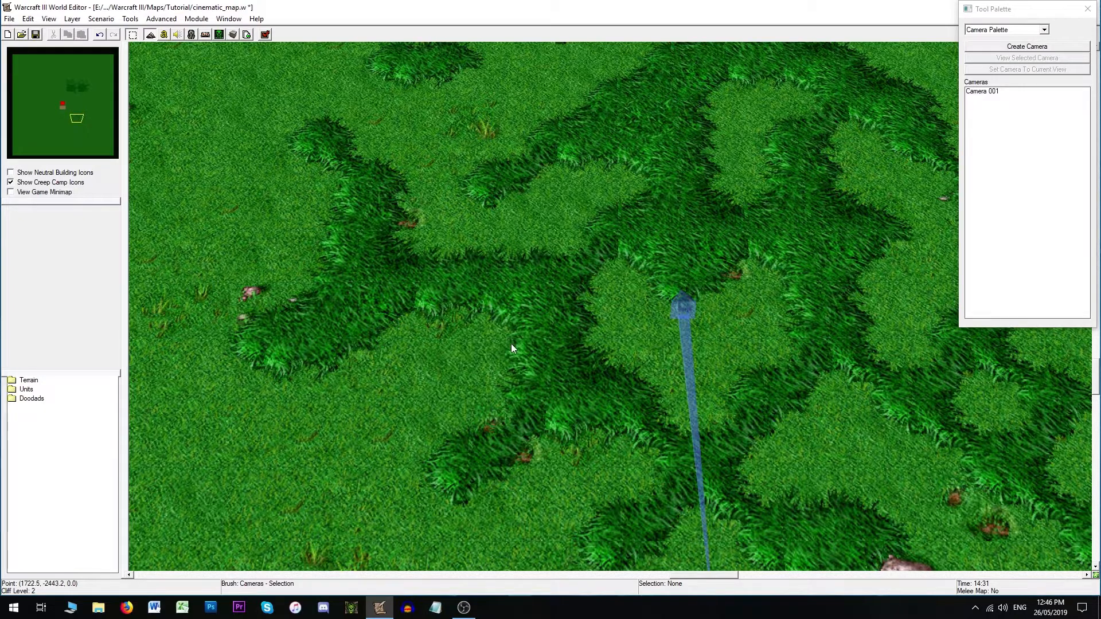
pyautogui.scroll(5, 517, 355)
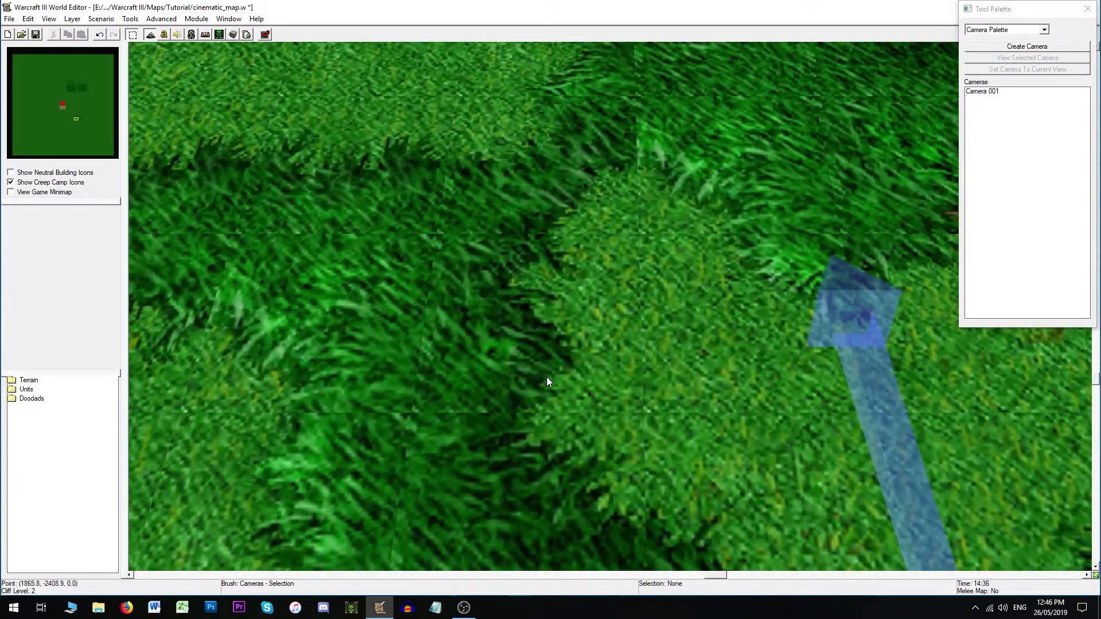
pyautogui.scroll(-3, 548, 381)
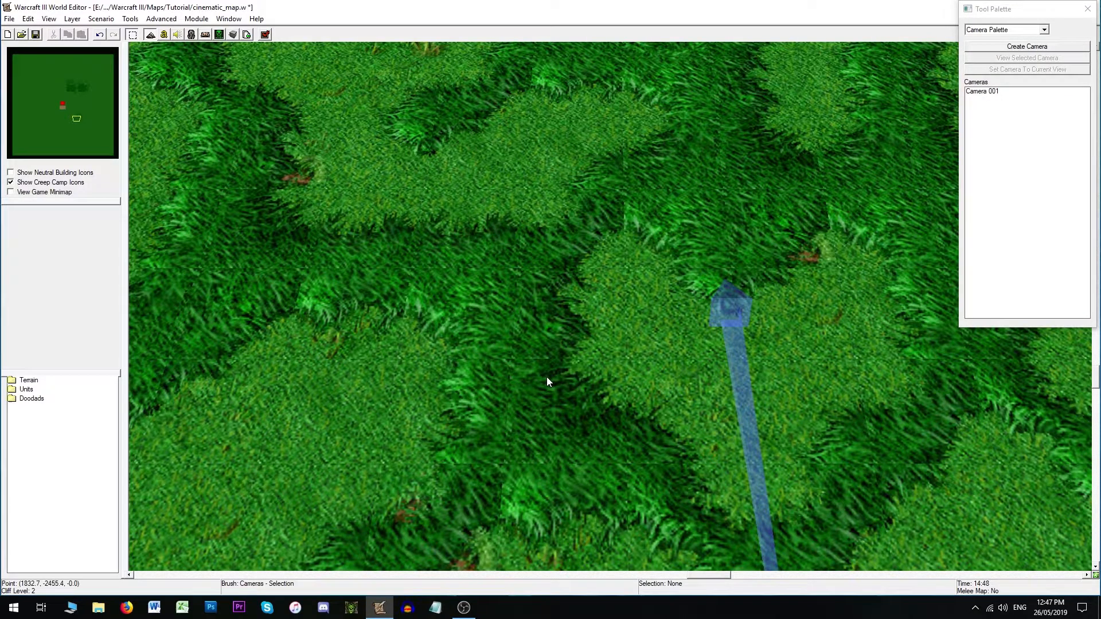
pyautogui.keyDown('ctrl'); pyautogui.moveTo(397, 438); pyautogui.dragTo(571, 327, button='right'); pyautogui.keyUp('ctrl')
pyautogui.keyDown('ctrl'); pyautogui.moveTo(818, 355); pyautogui.dragTo(499, 326, button='right'); pyautogui.keyUp('ctrl')
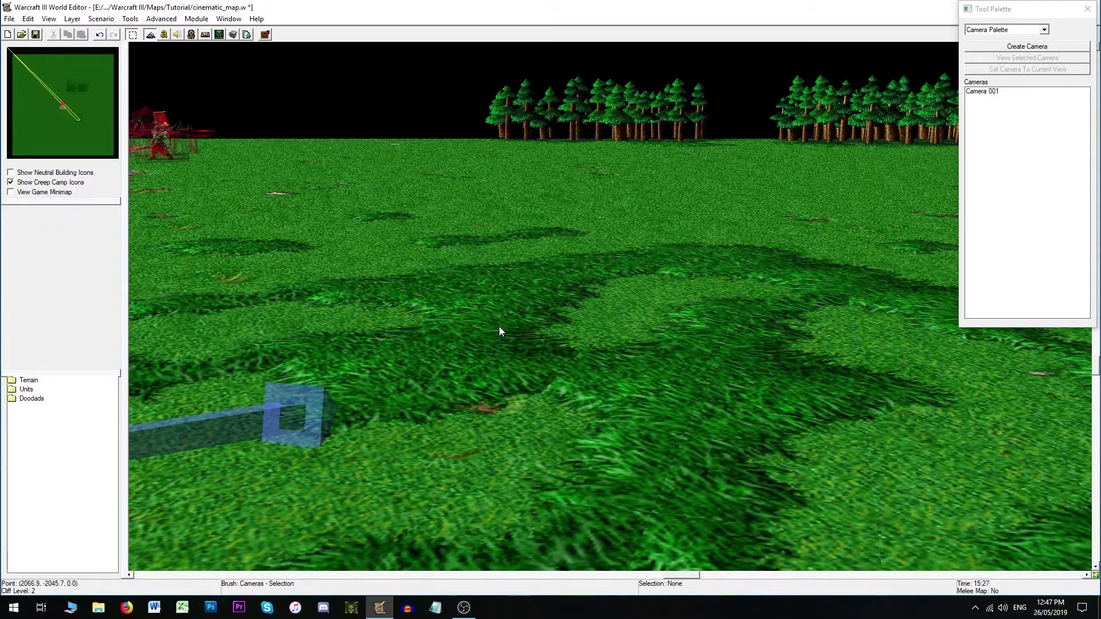
pyautogui.keyDown('ctrl'); pyautogui.moveTo(532, 374); pyautogui.dragTo(627, 370, button='right'); pyautogui.keyUp('ctrl')
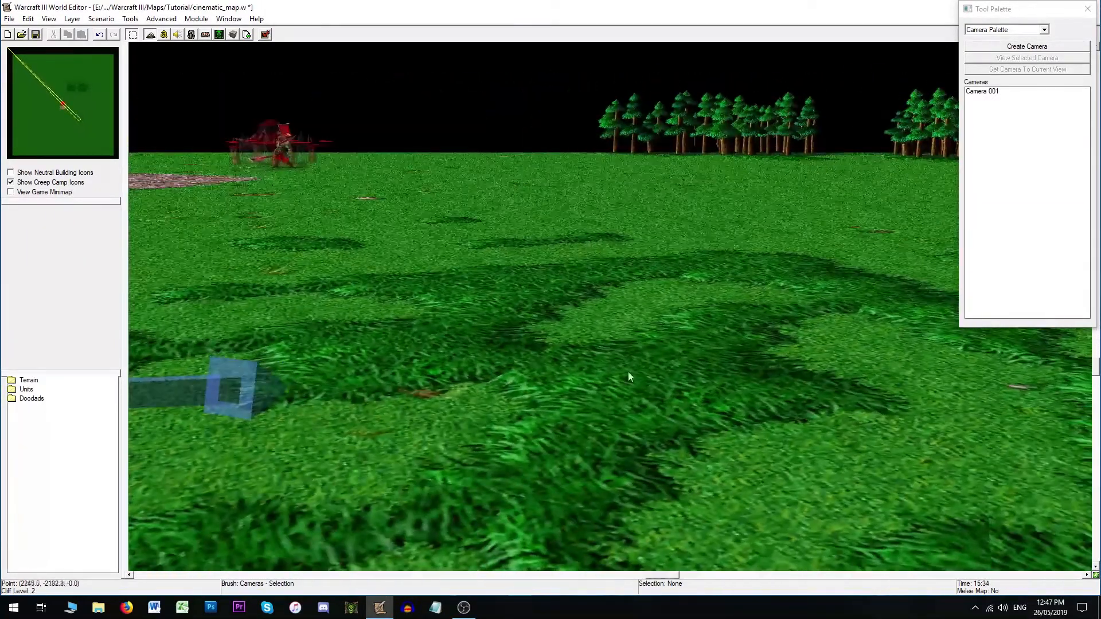
pyautogui.click(1025, 49)
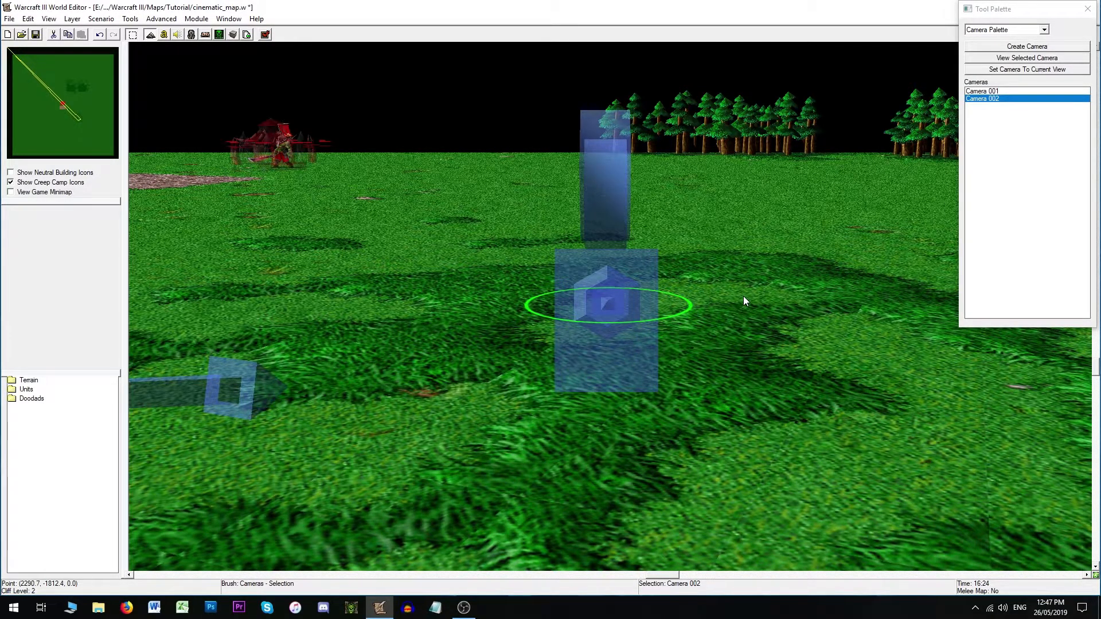
pyautogui.doubleClick(618, 305)
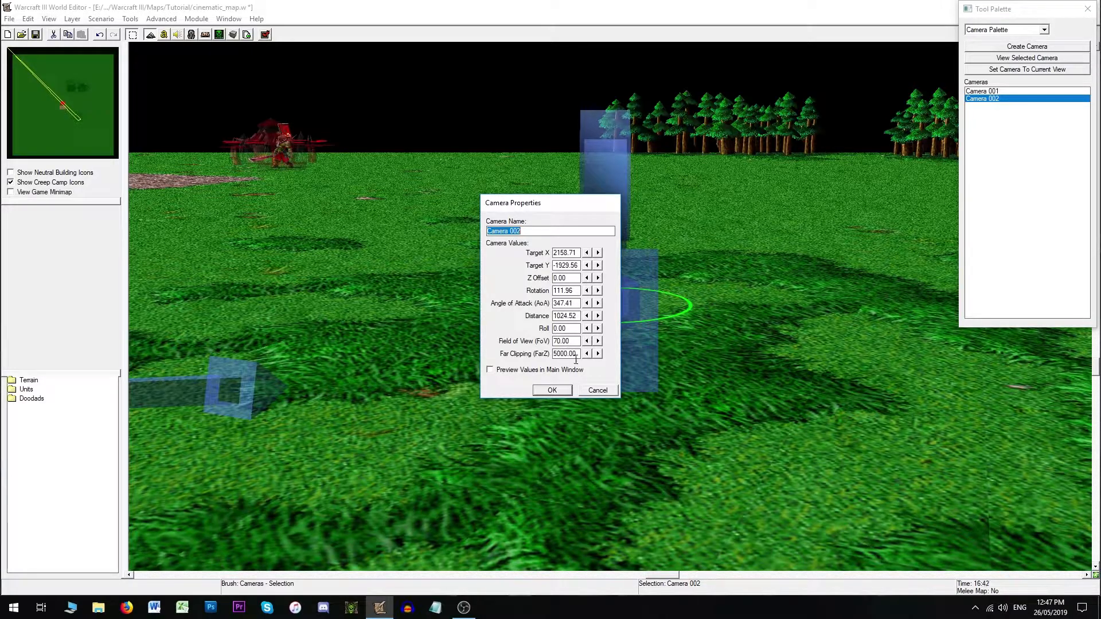
pyautogui.click(598, 391)
pyautogui.press('Delete')
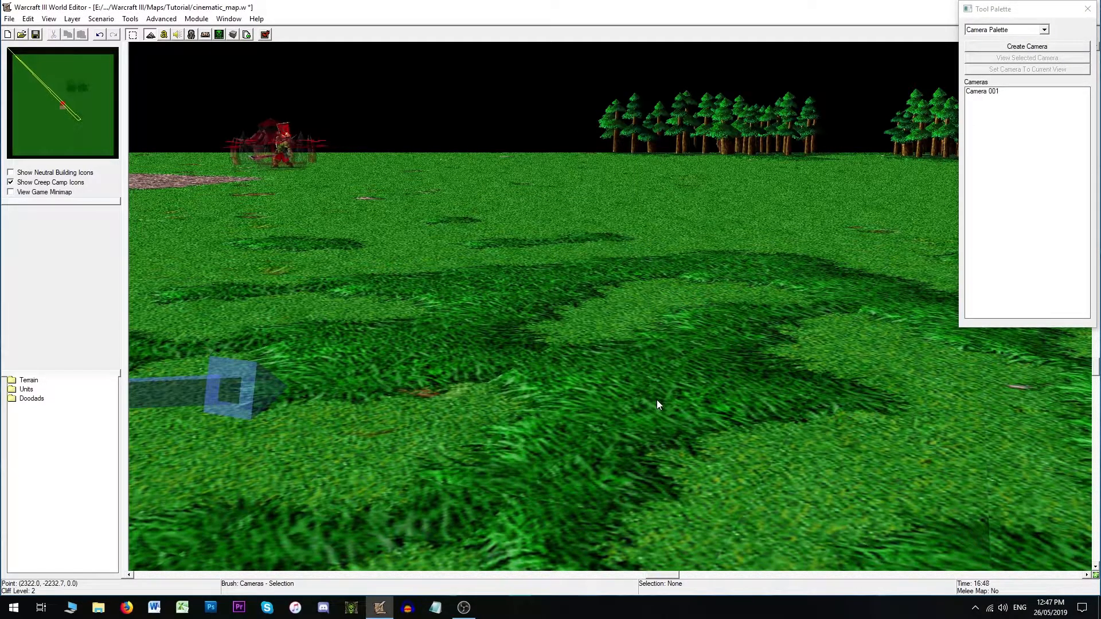
# - Switch to the region palette and draw a small region about 224 by 64 units at the camera's target
pyautogui.hotkey('ctrl', 'shift', 'c')
pyautogui.moveTo(604, 398); pyautogui.dragTo(671, 192, button='right')
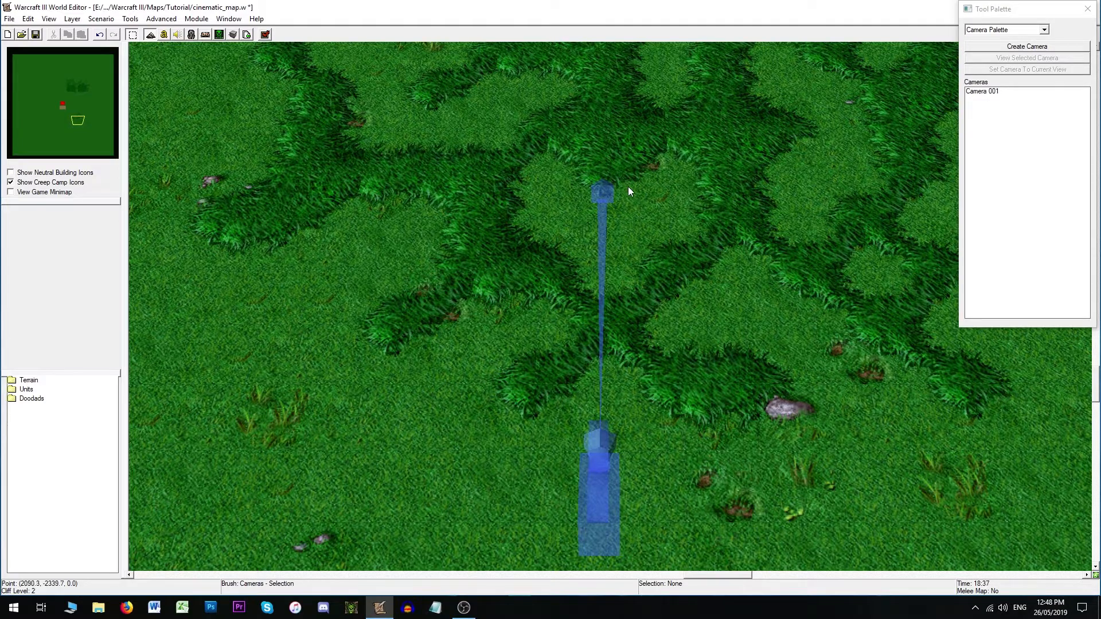
pyautogui.moveTo(604, 221); pyautogui.dragTo(596, 266, button='right')
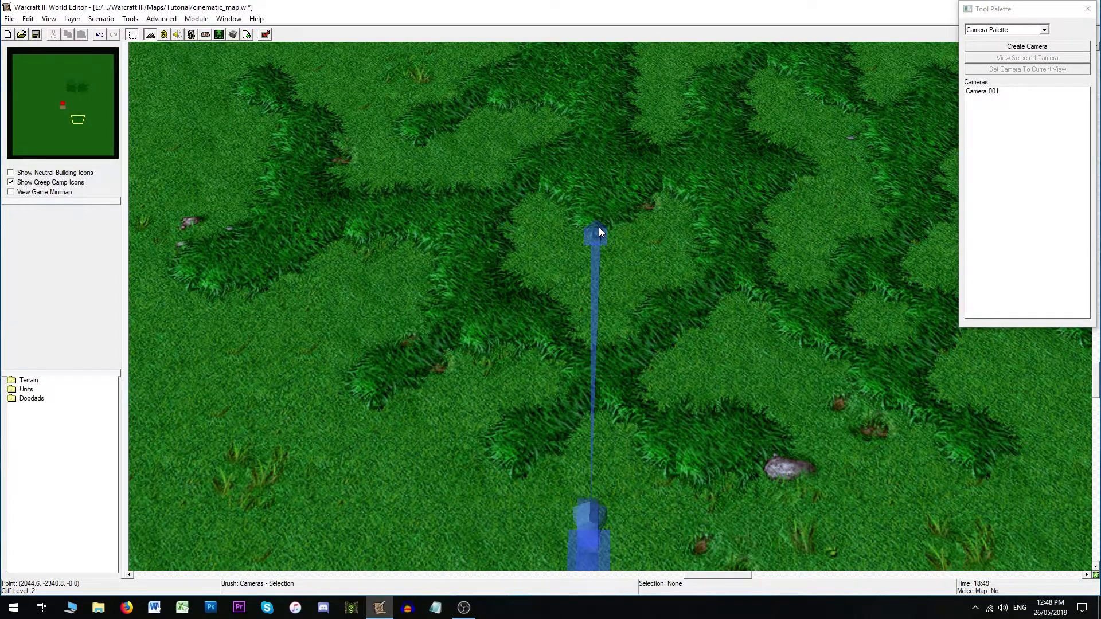
pyautogui.moveTo(697, 245); pyautogui.dragTo(685, 372, button='right')
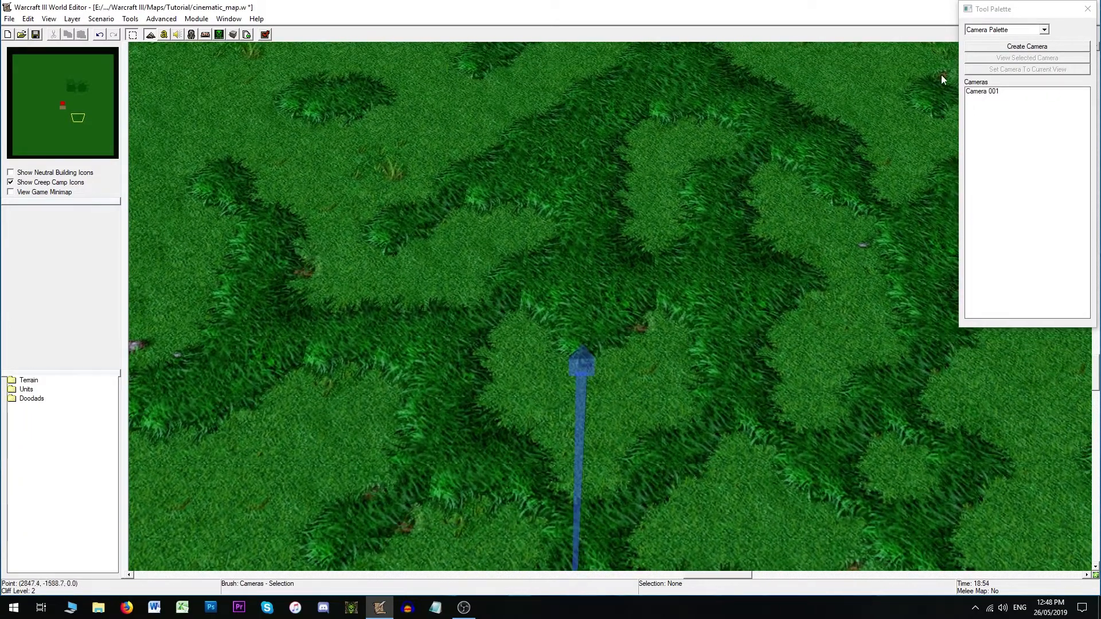
pyautogui.click(996, 28)
pyautogui.click(986, 57)
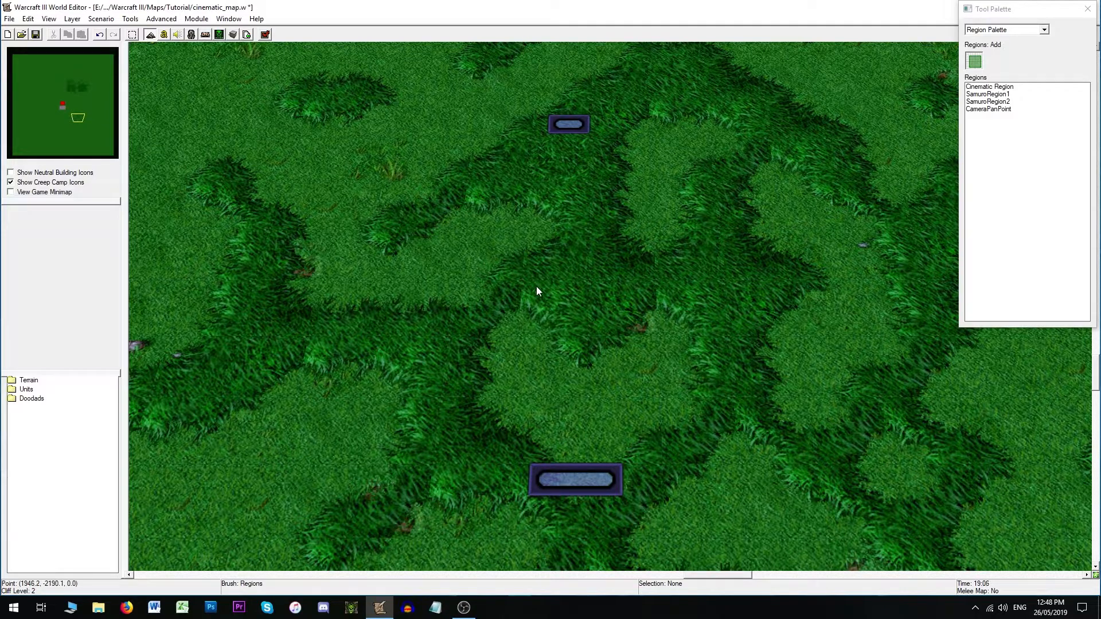
pyautogui.moveTo(535, 293); pyautogui.dragTo(642, 322)
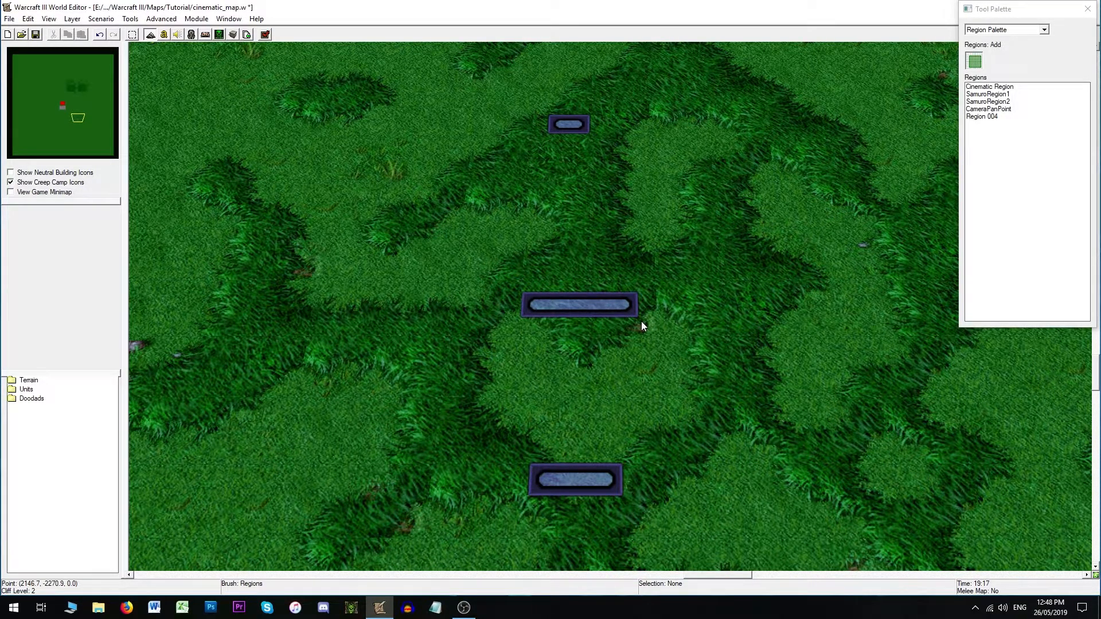
# - Rename the new region as CameraPoint
pyautogui.click(132, 34)
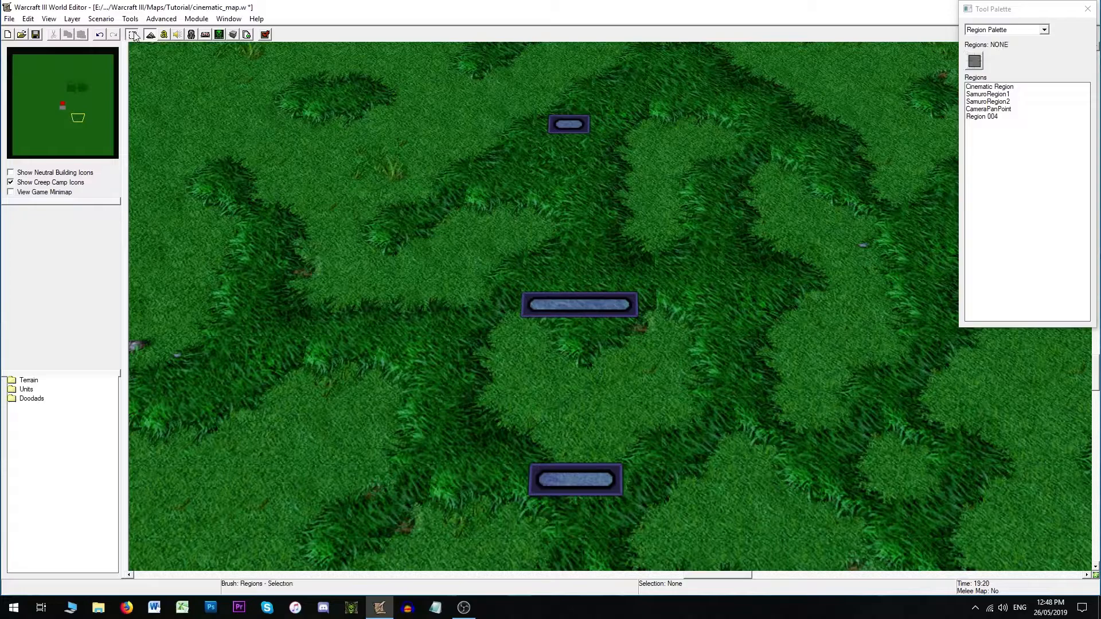
pyautogui.doubleClick(572, 308)
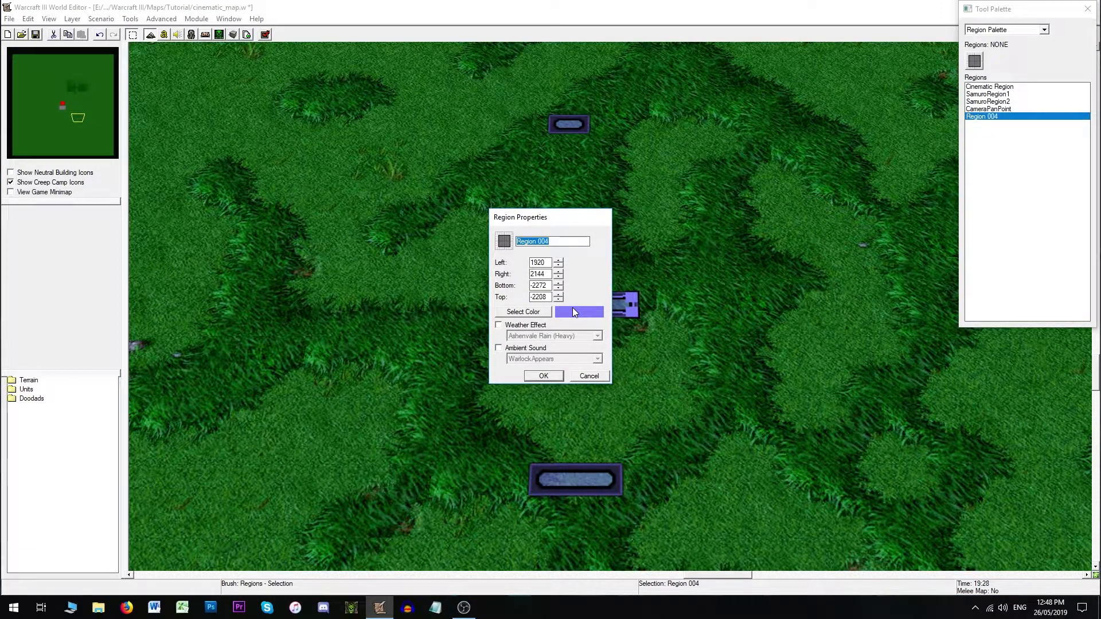
pyautogui.write('CameraPoint')
pyautogui.press('Return')
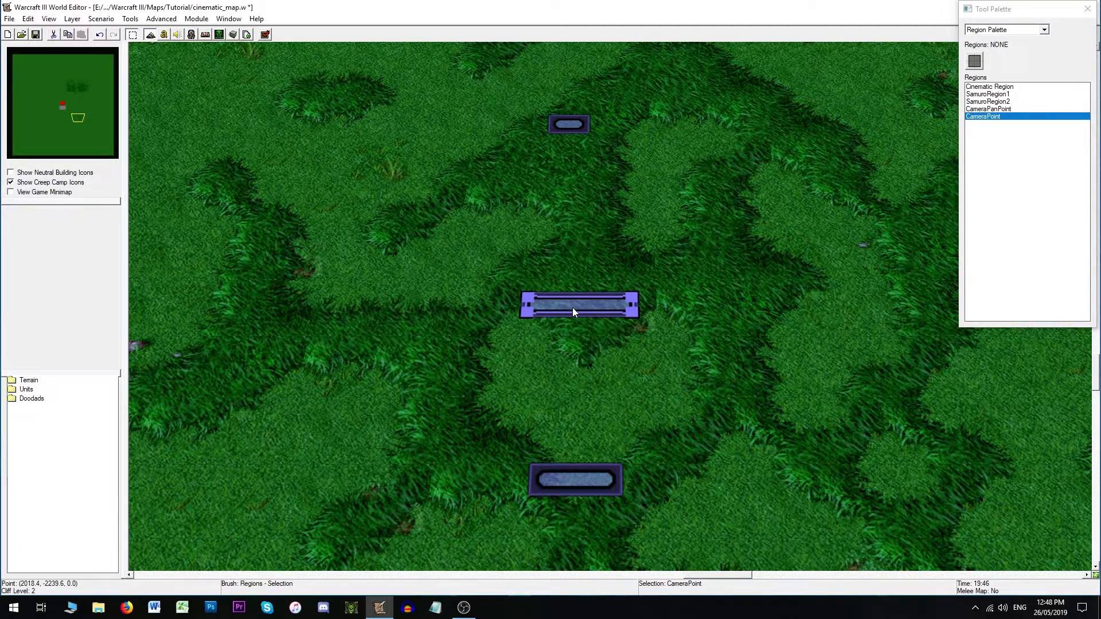
# - Open the Cinematic trigger and add a new Camera - Pan Camera (Timed) action below the START OF CUTSCENE line
pyautogui.click(164, 35)
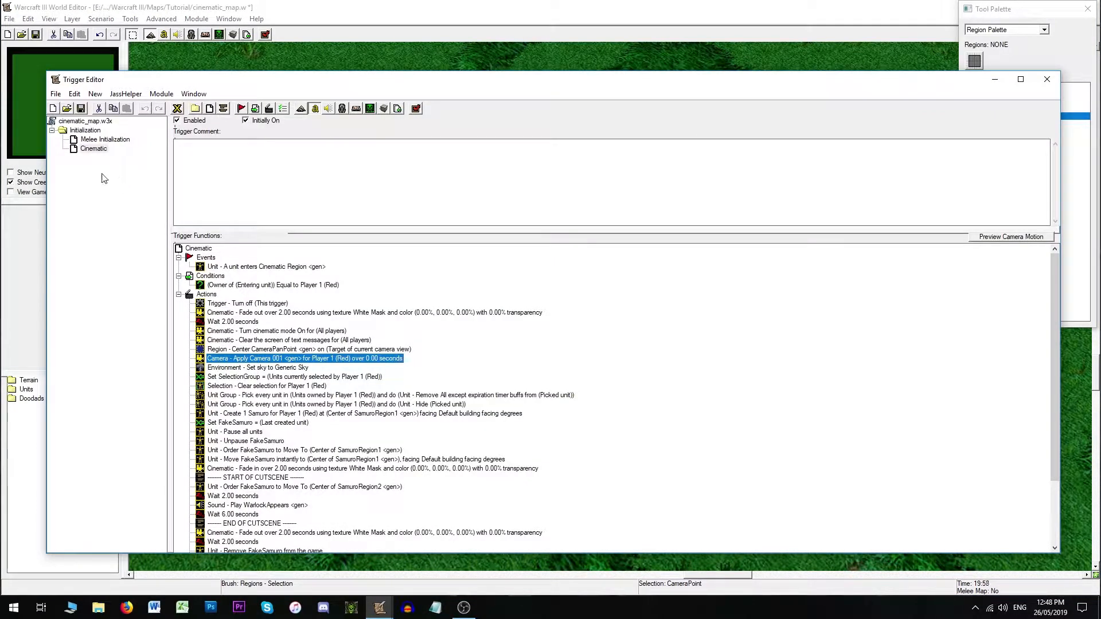
pyautogui.click(92, 149)
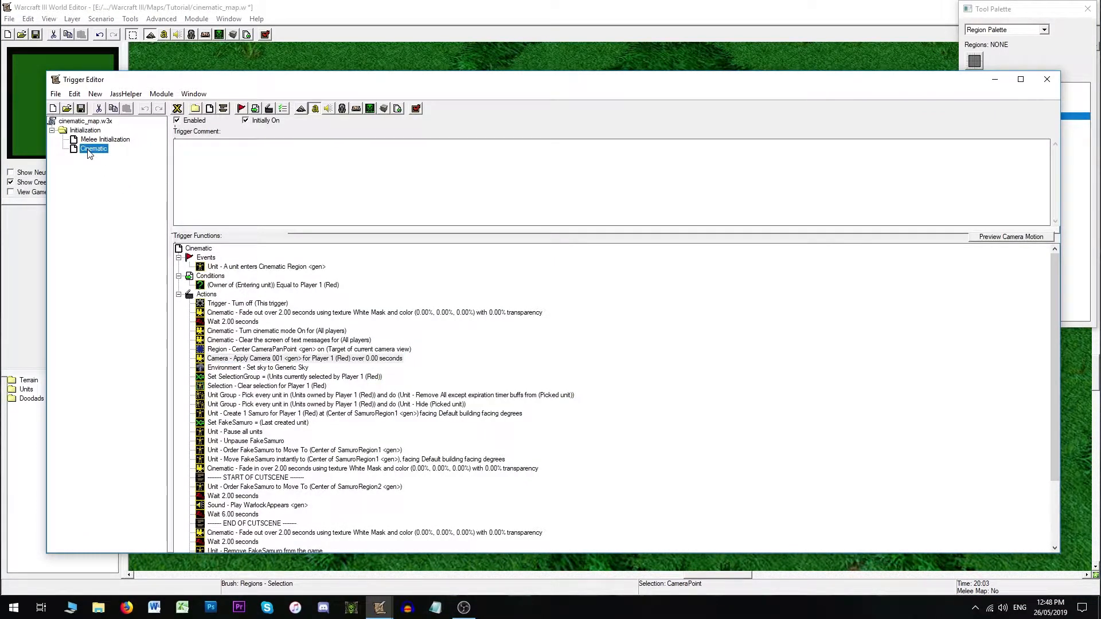
pyautogui.scroll(-3, 354, 427)
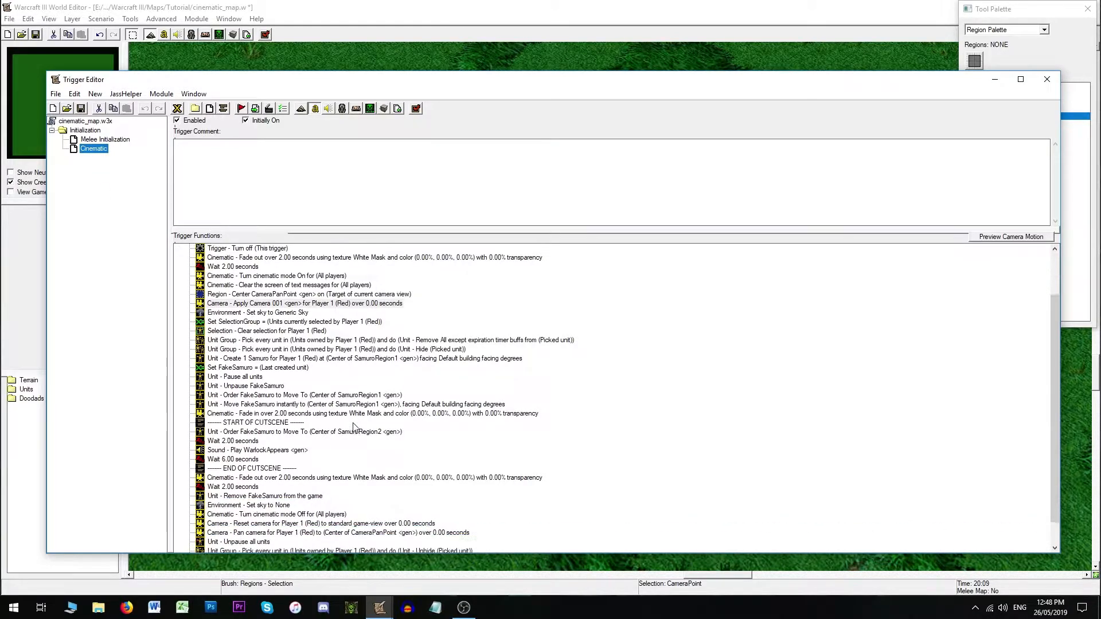
pyautogui.click(268, 396)
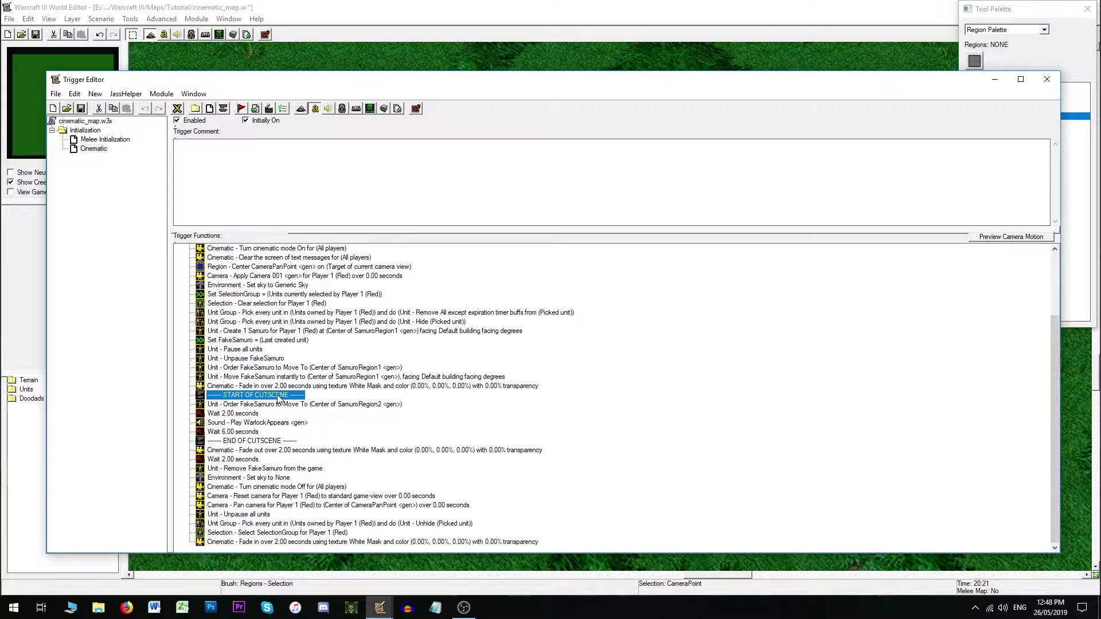
pyautogui.click(272, 110)
pyautogui.press('c')
pyautogui.press('c')
pyautogui.press('c')
pyautogui.click(497, 291)
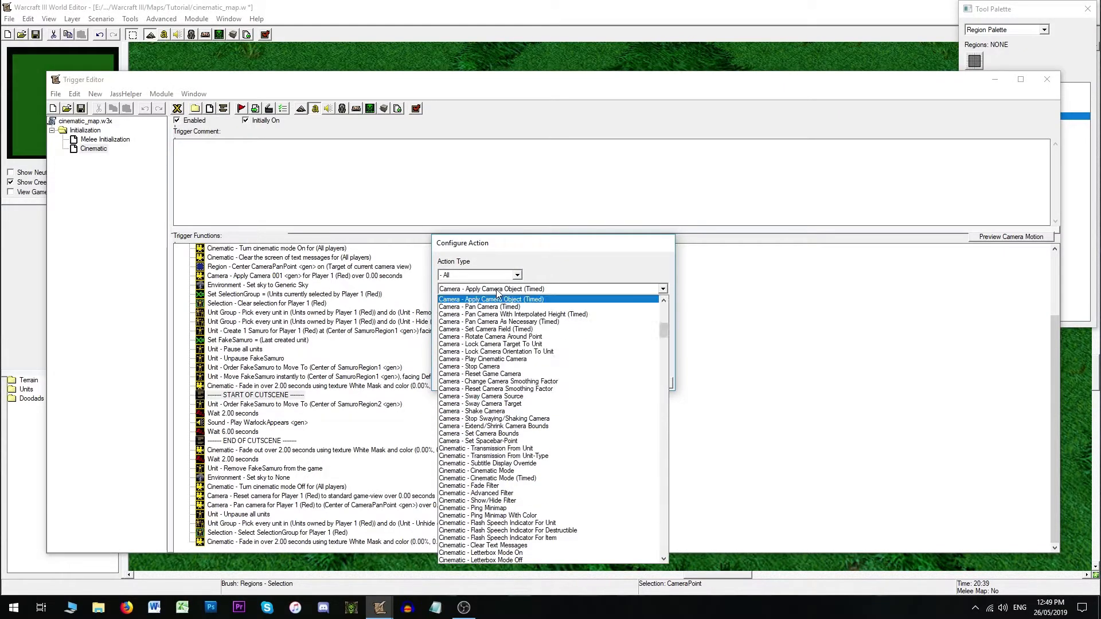
pyautogui.click(498, 308)
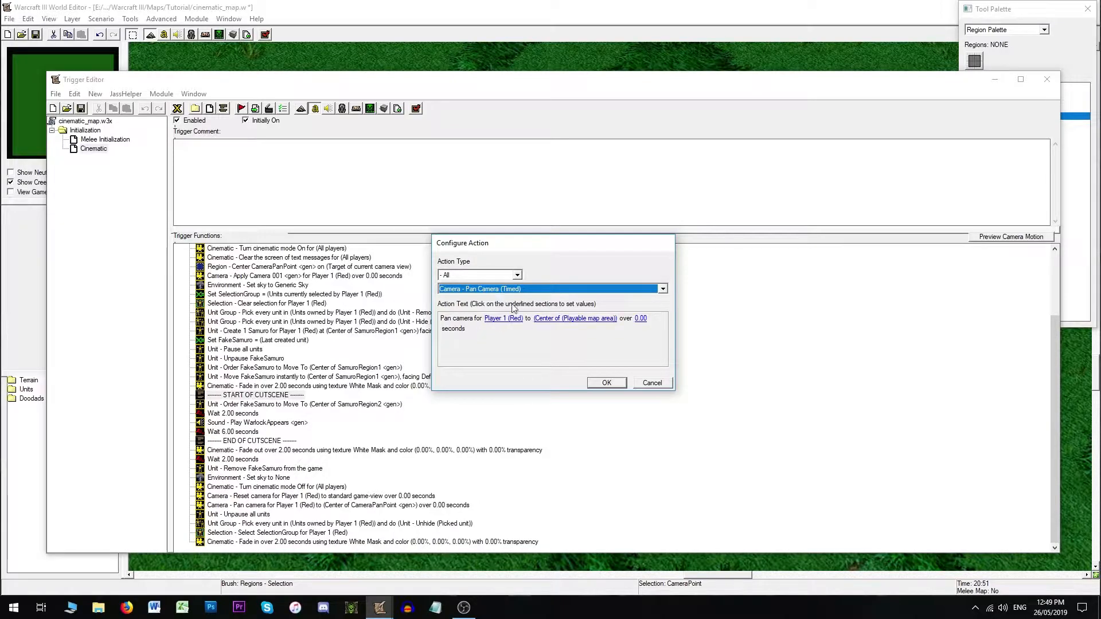
# - Set the pan target to the center of the CameraPoint region over 2 seconds and confirm the action
pyautogui.click(559, 319)
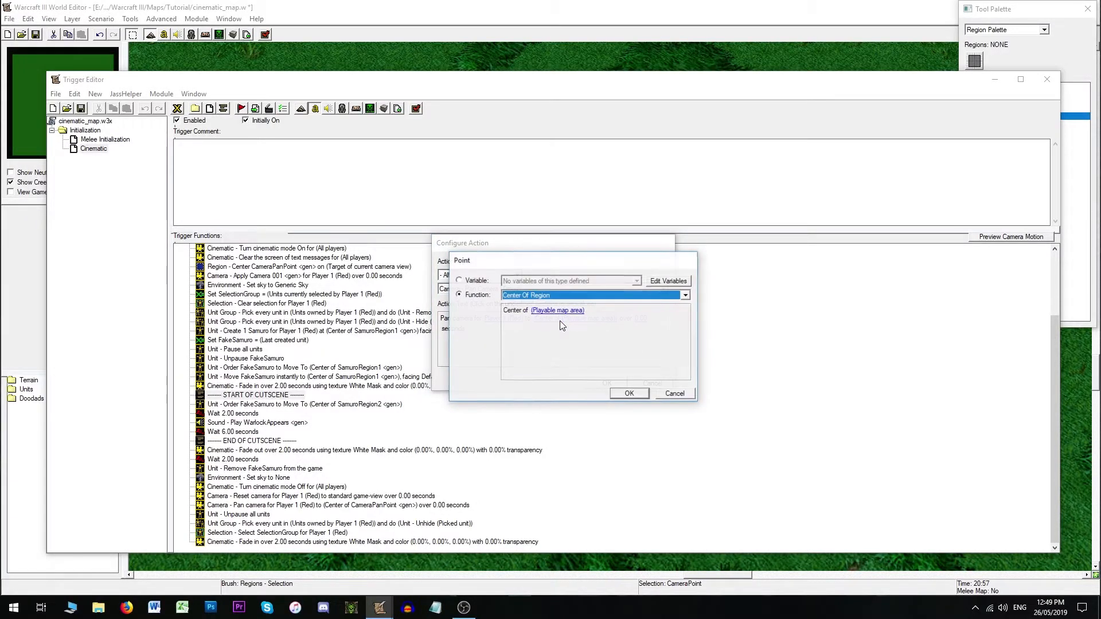
pyautogui.click(559, 318)
pyautogui.click(624, 312)
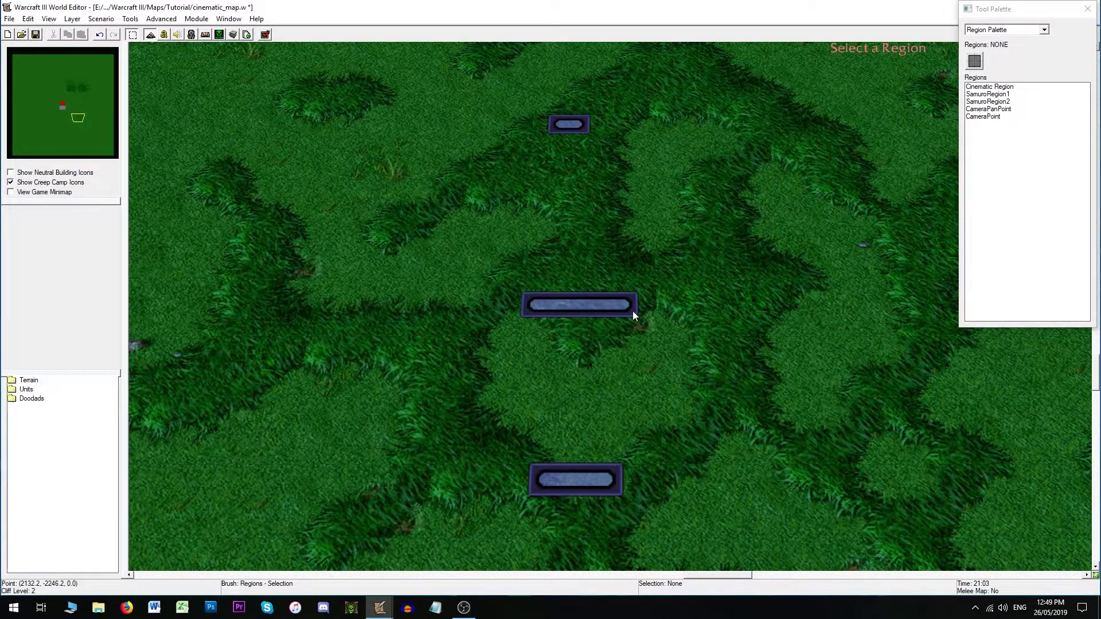
pyautogui.click(576, 305)
pyautogui.click(647, 411)
pyautogui.click(629, 404)
pyautogui.click(639, 320)
pyautogui.write('2')
pyautogui.click(628, 404)
pyautogui.click(605, 381)
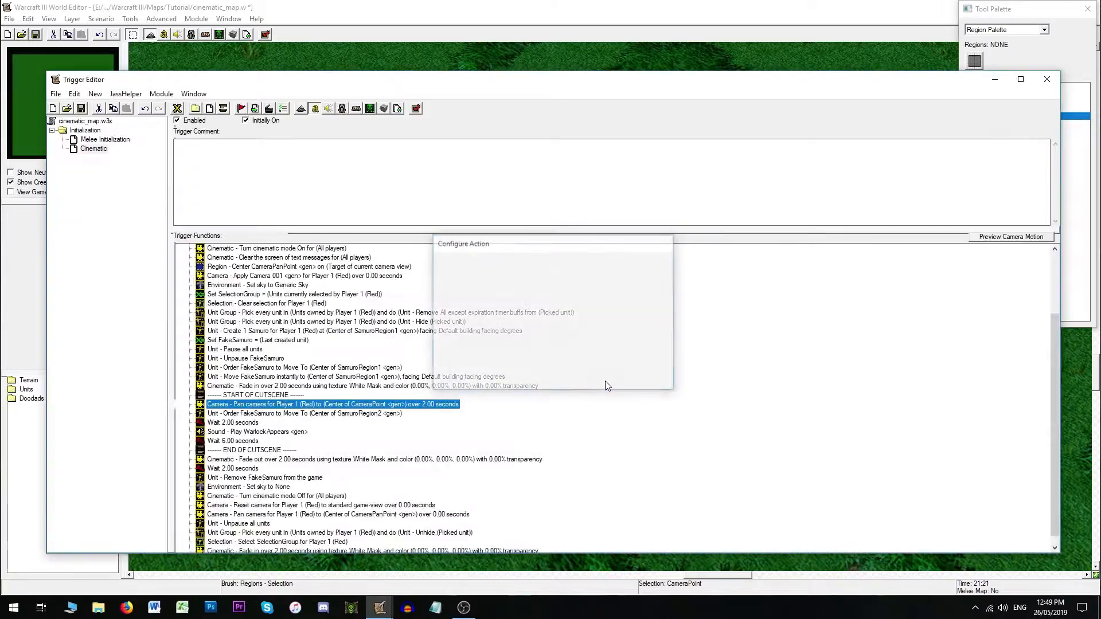
# - Compare Camera 001's target with the CameraPoint region on the map, switching between camera and region palettes
pyautogui.click(527, 51)
pyautogui.moveTo(619, 396); pyautogui.dragTo(620, 300, button='right')
pyautogui.click(1044, 30)
pyautogui.click(985, 70)
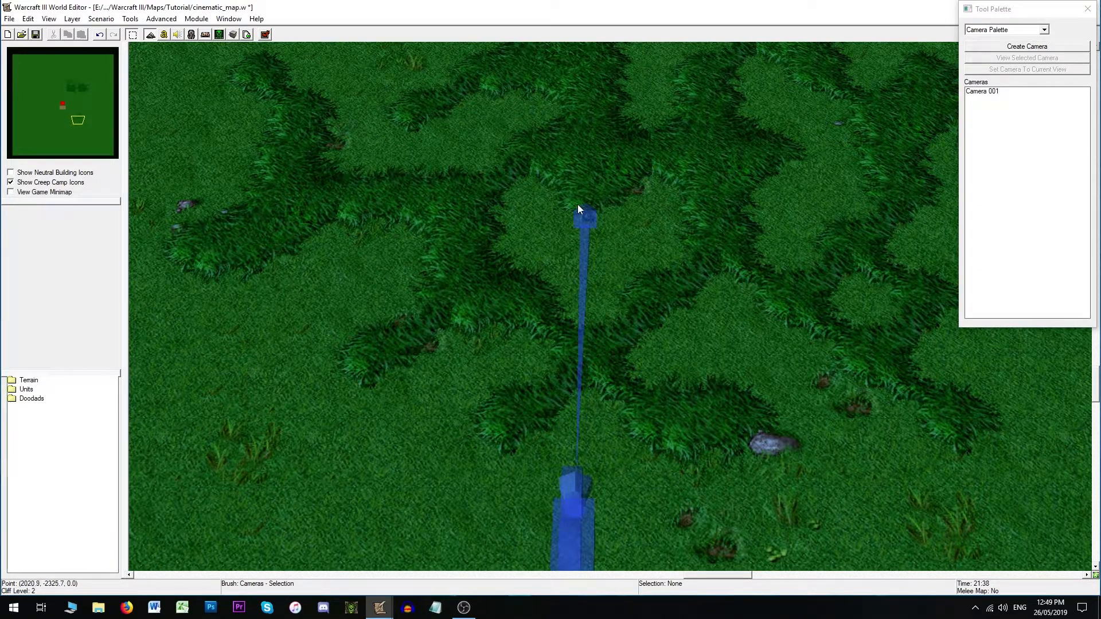
pyautogui.click(1007, 29)
pyautogui.click(987, 63)
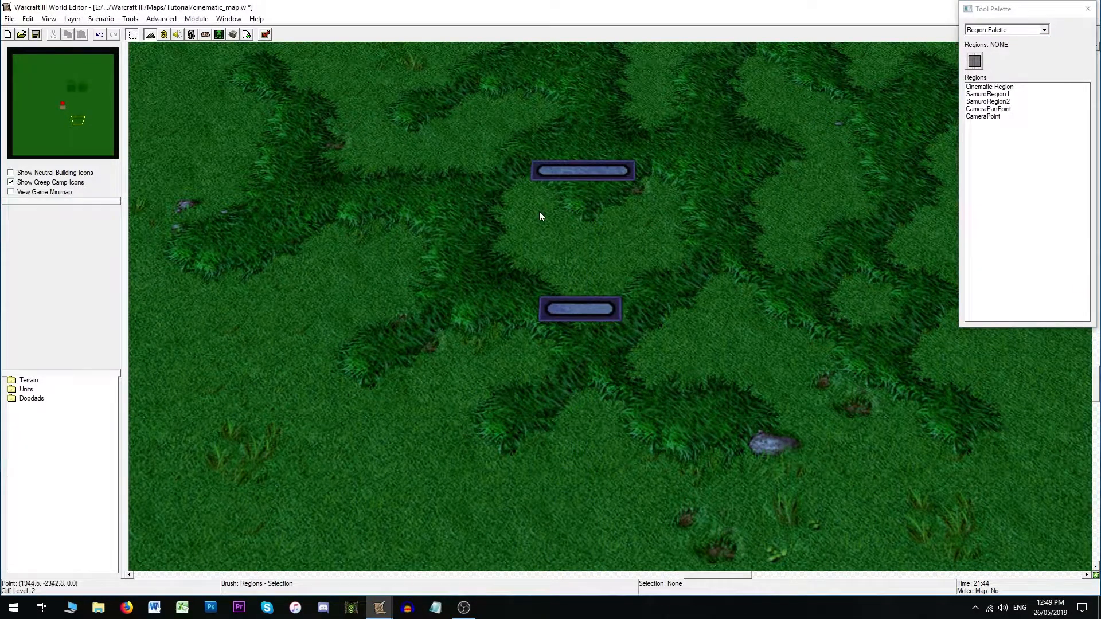
pyautogui.scroll(1, 596, 199)
pyautogui.moveTo(598, 228); pyautogui.dragTo(597, 217)
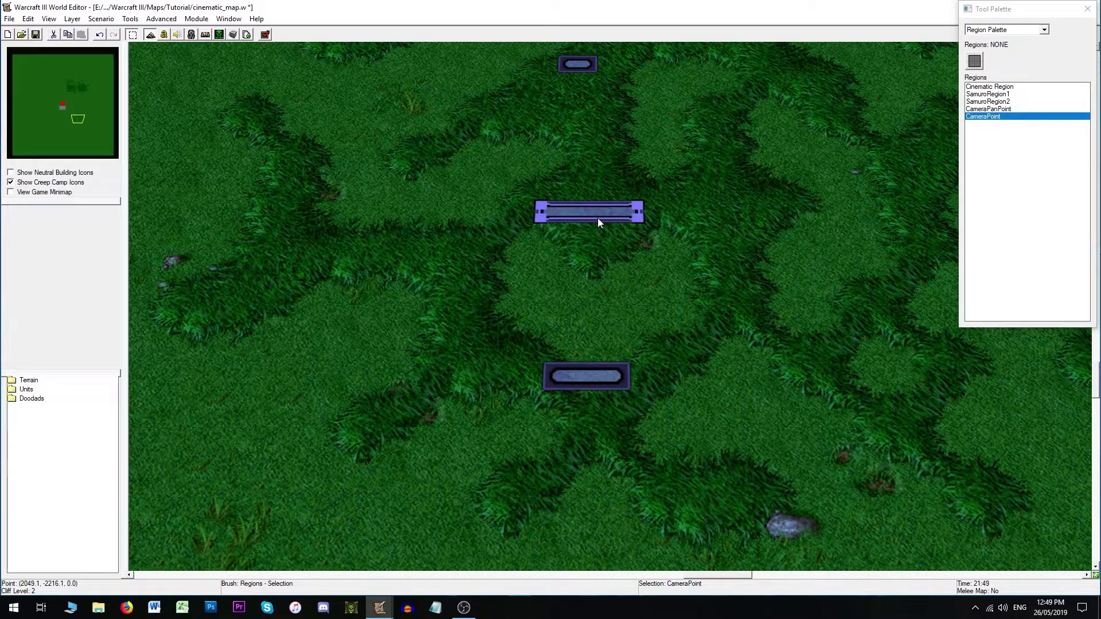
pyautogui.click(1007, 30)
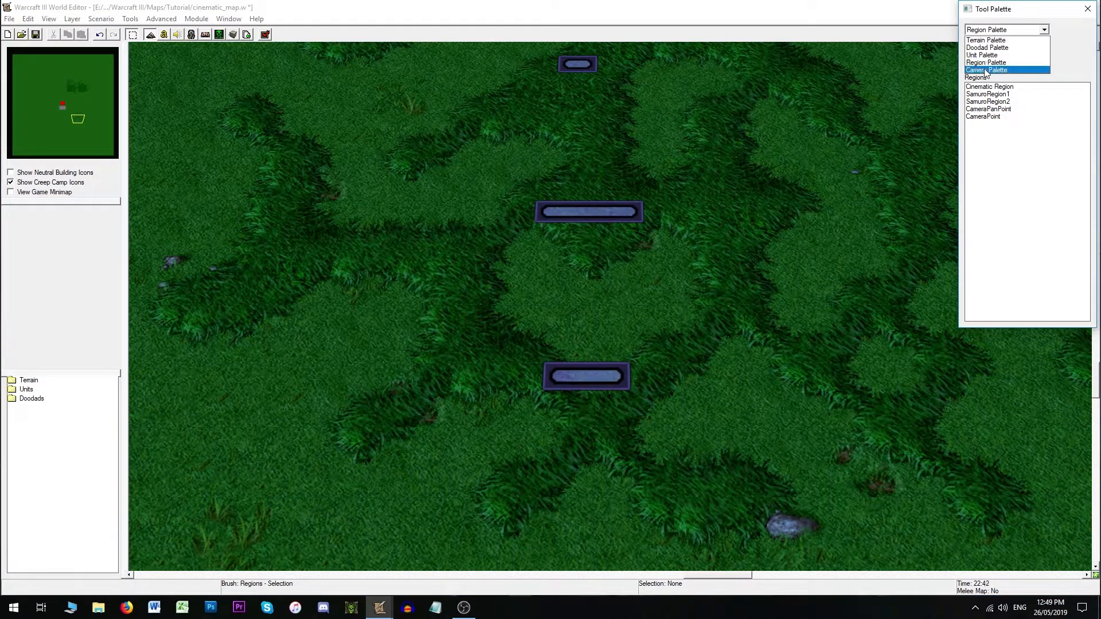
pyautogui.click(104, 2)
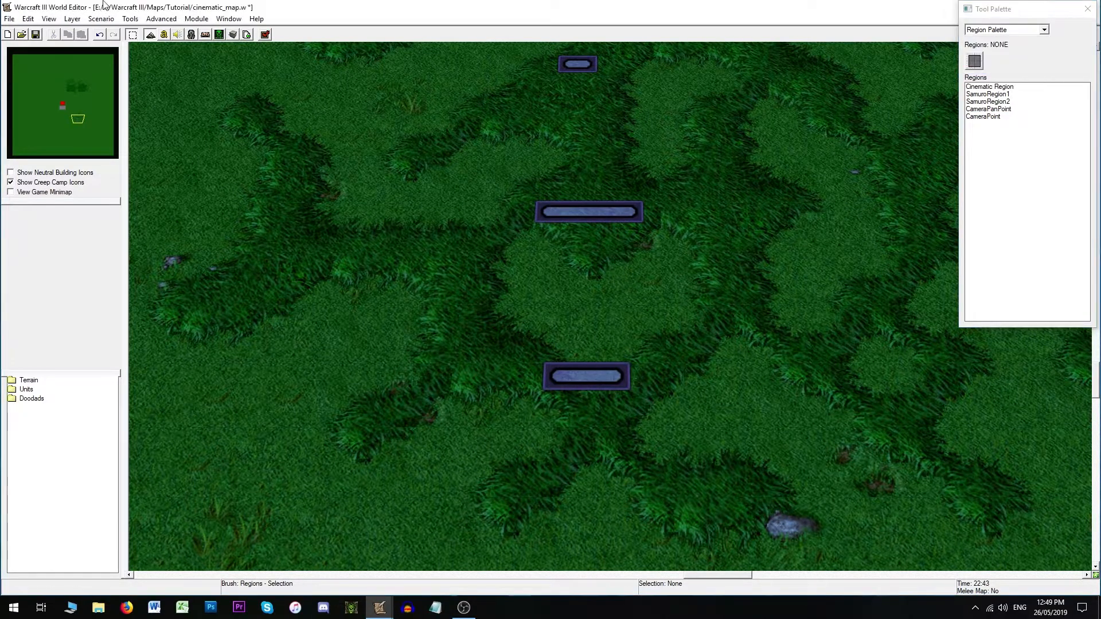
pyautogui.click(164, 34)
# - Try setting the pan action's duration to 7 seconds, then cancel the edit
pyautogui.doubleClick(335, 396)
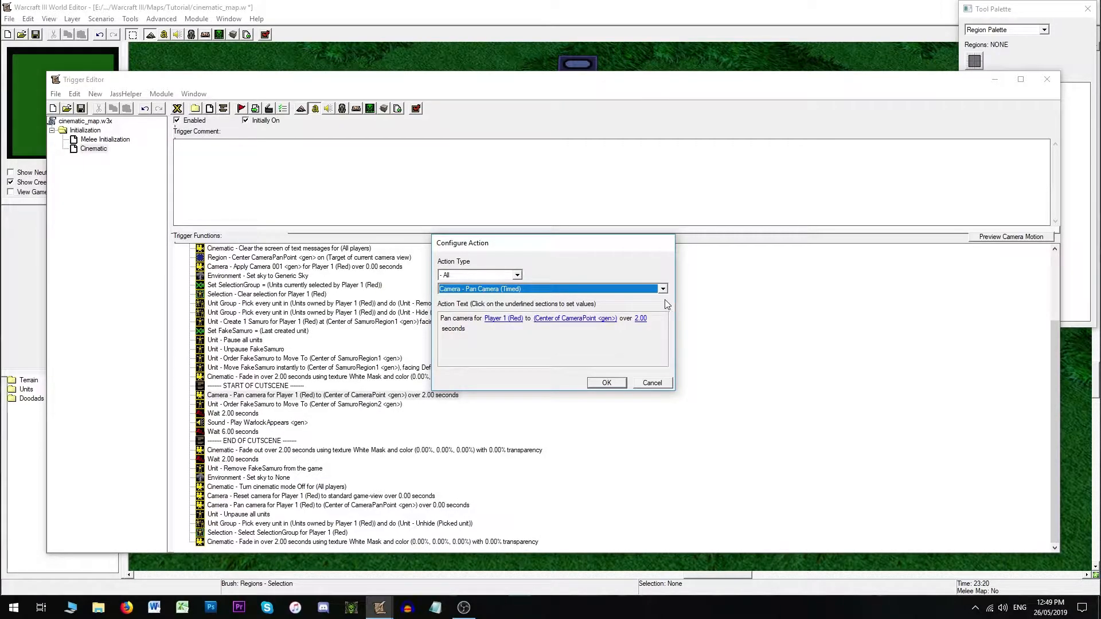
pyautogui.click(641, 319)
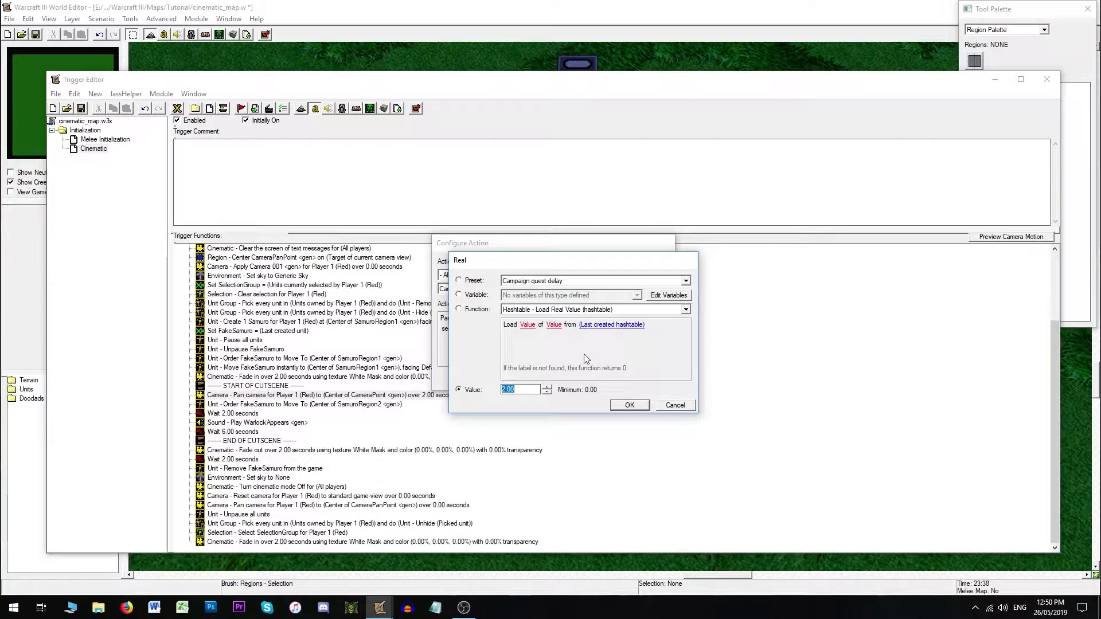
pyautogui.write('7')
pyautogui.click(671, 406)
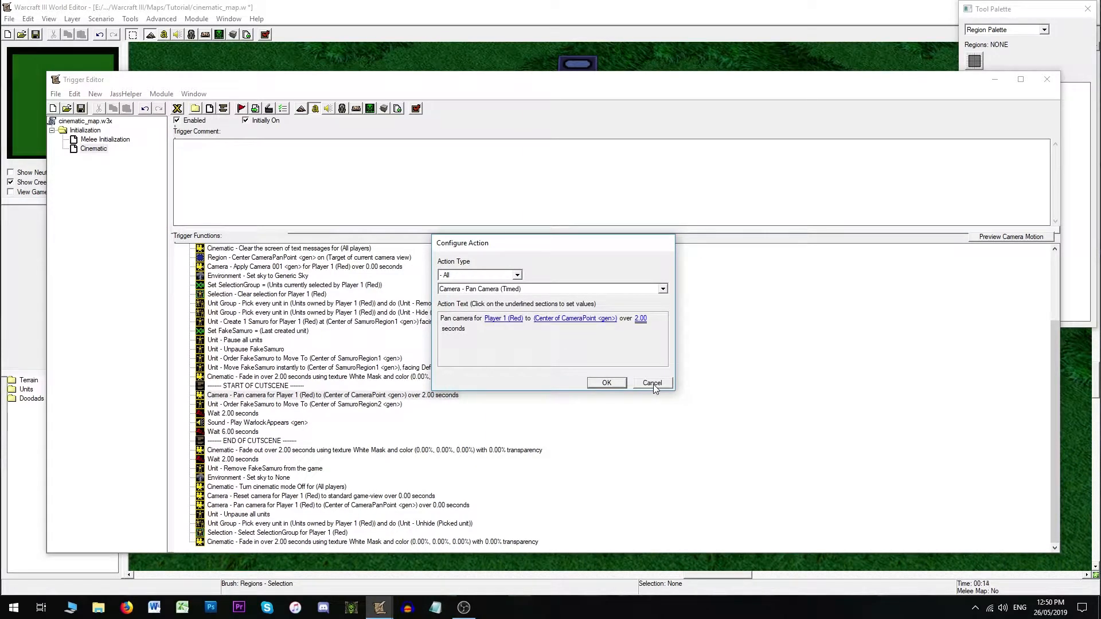
pyautogui.click(652, 383)
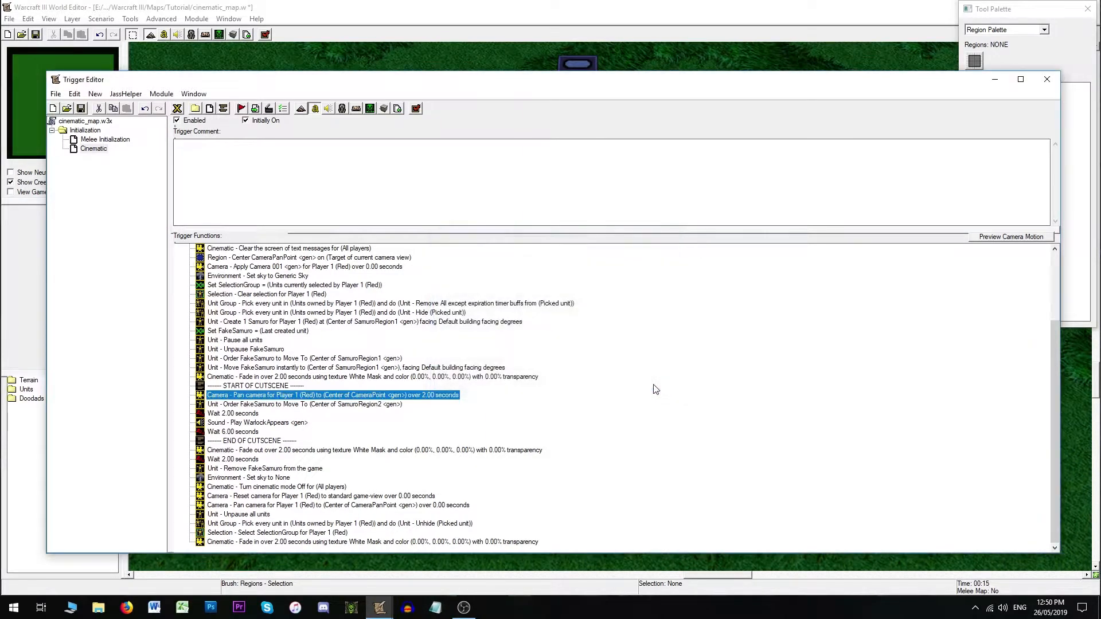
# - Select Camera 001 and then the CameraPoint region on the map to compare their positions
pyautogui.click(525, 54)
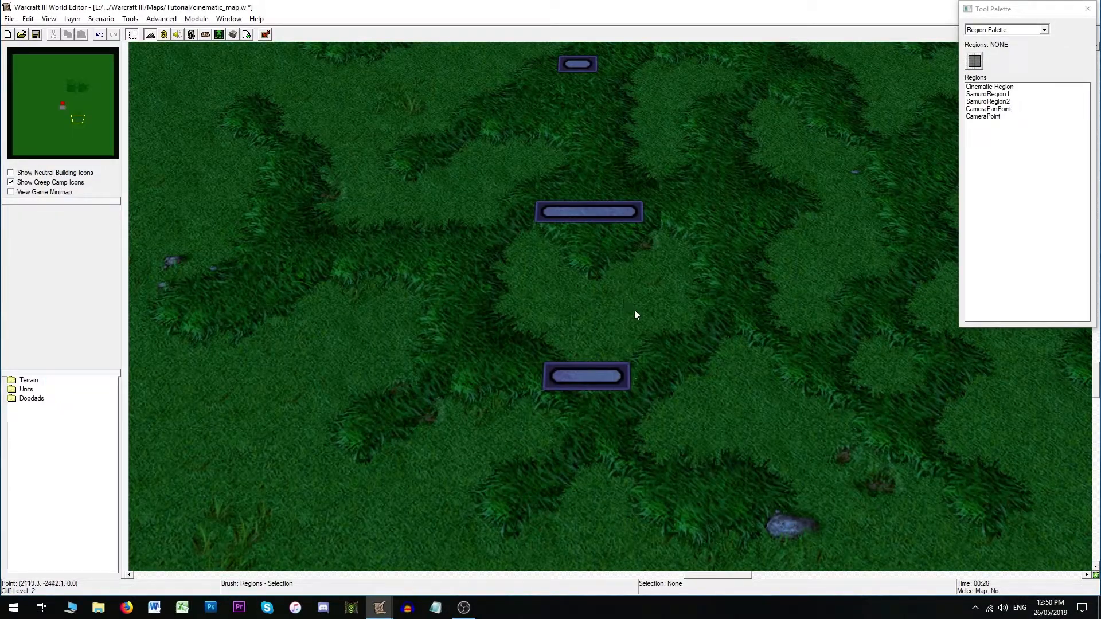
pyautogui.scroll(-2, 578, 313)
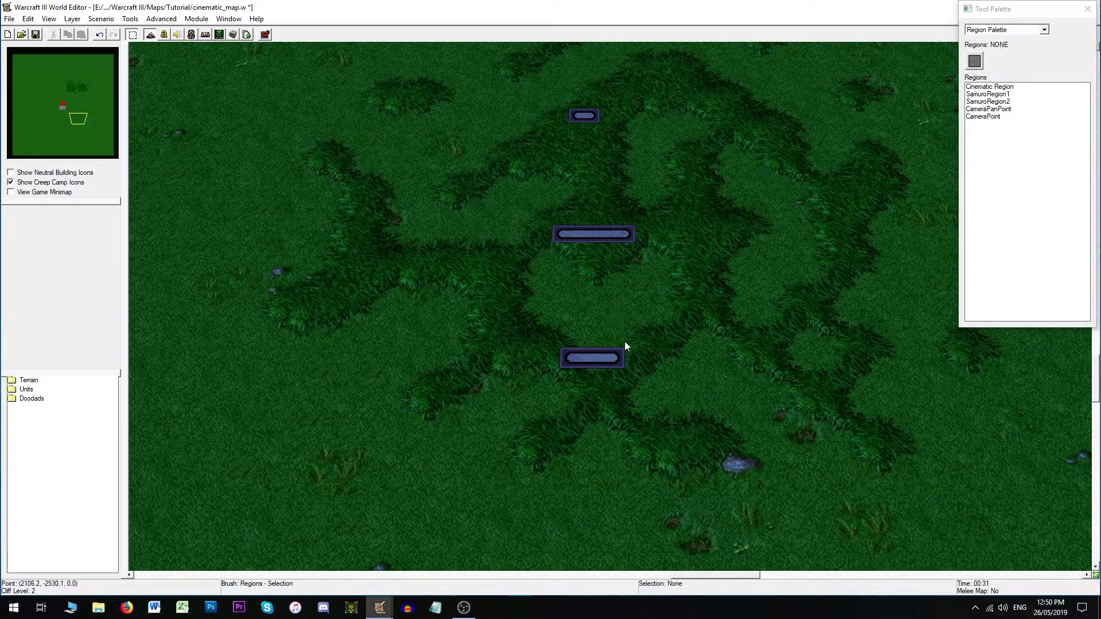
pyautogui.click(991, 30)
pyautogui.click(985, 70)
pyautogui.click(589, 286)
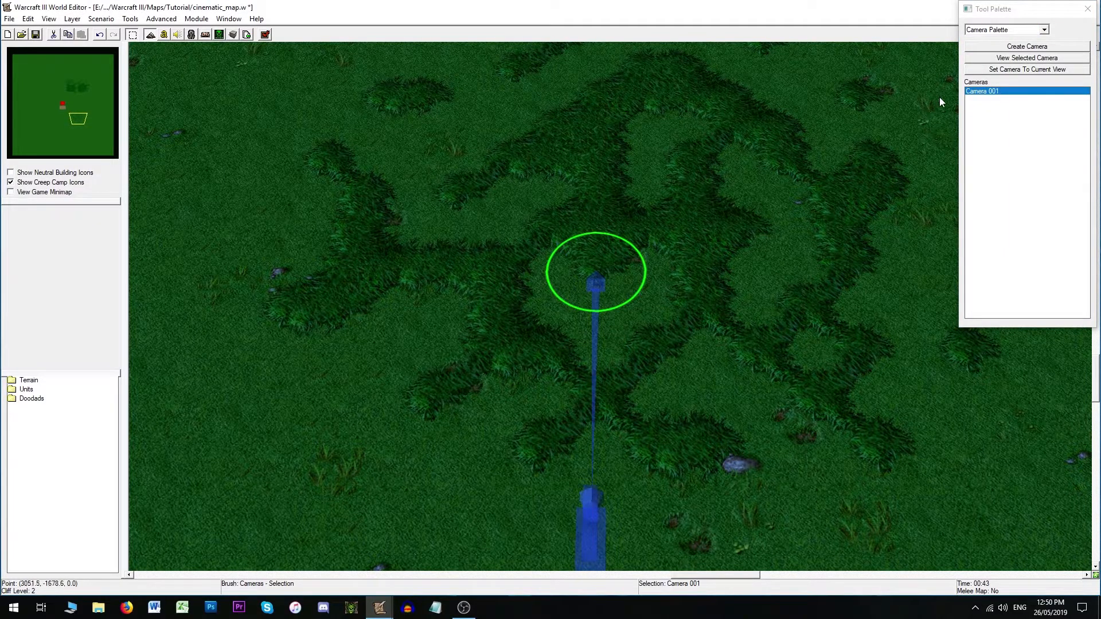
pyautogui.click(990, 31)
pyautogui.click(985, 60)
pyautogui.click(594, 235)
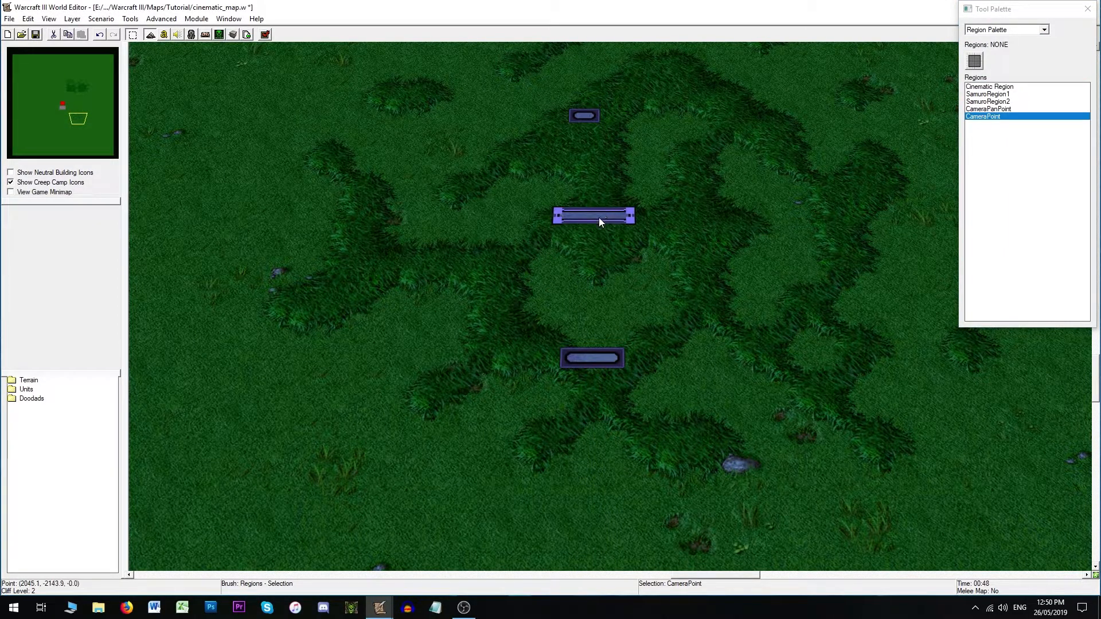
pyautogui.scroll(2, 597, 235)
pyautogui.press('Up')
pyautogui.press('Up')
pyautogui.press('Up')
pyautogui.press('Up')
pyautogui.moveTo(596, 231); pyautogui.dragTo(597, 228)
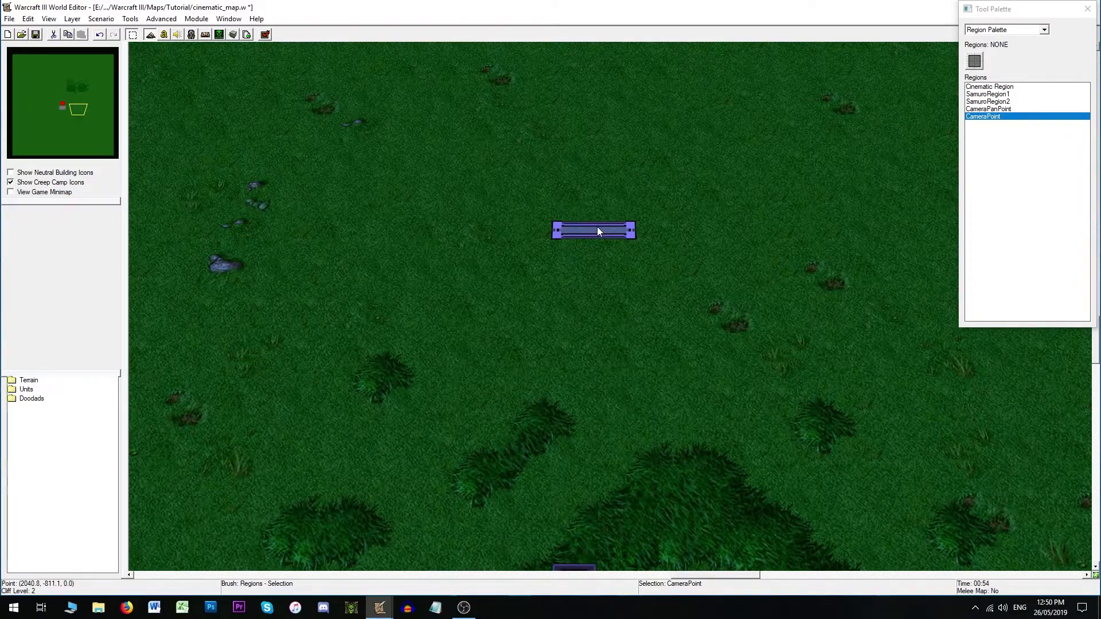
pyautogui.press('Down')
pyautogui.press('Down')
pyautogui.press('Down')
pyautogui.press('Down')
pyautogui.press('Down')
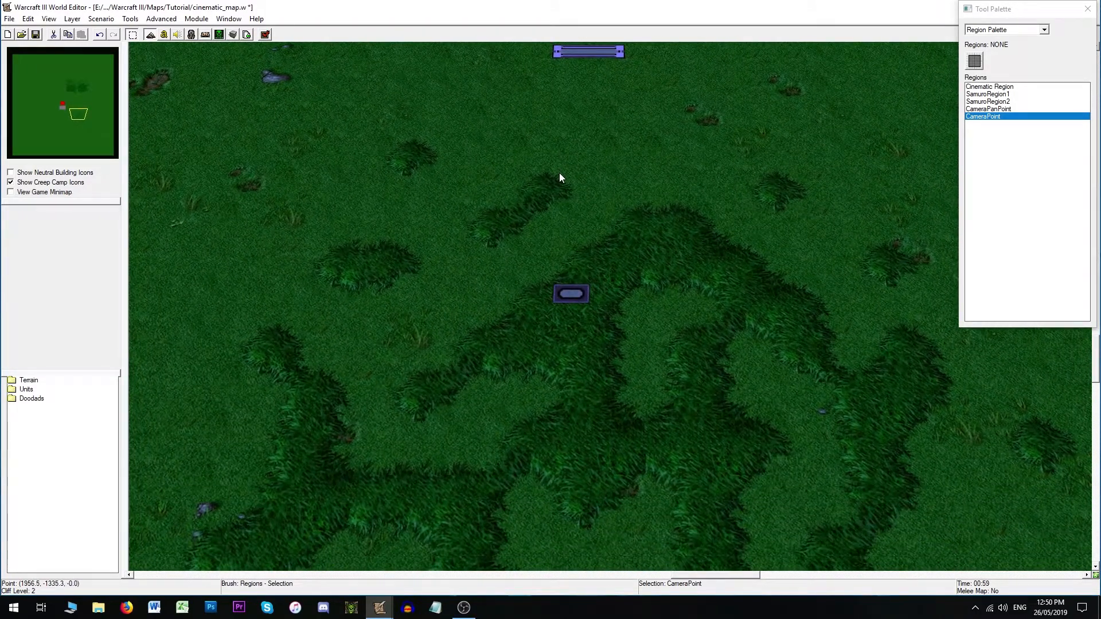
pyautogui.press('Down')
pyautogui.press('Down')
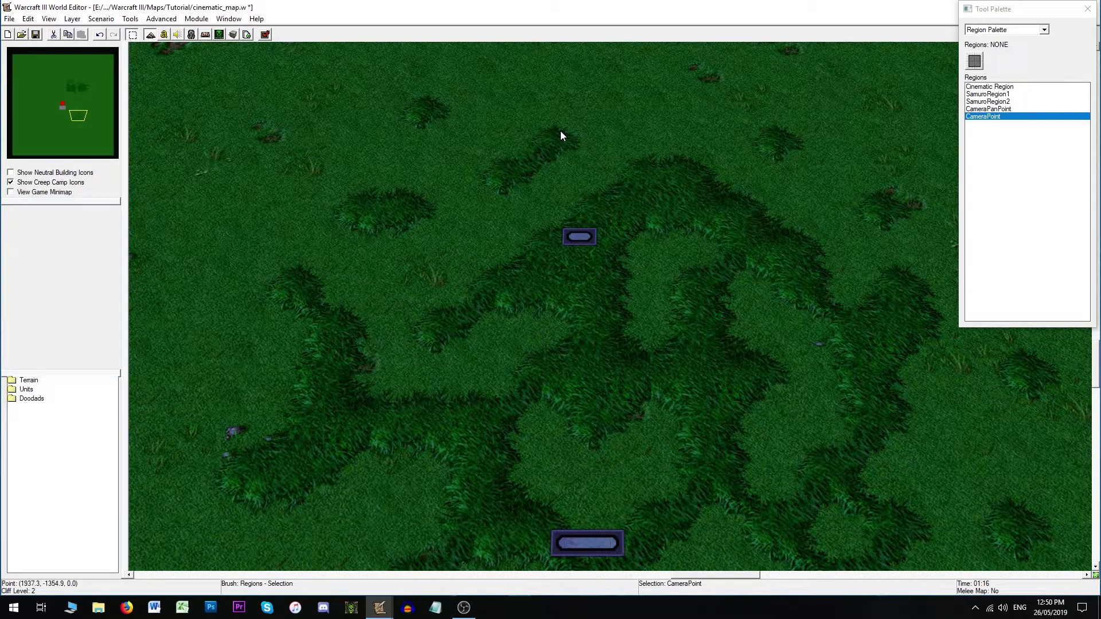
# - Try to drag the CameraPoint region to a new spot and undo the move
pyautogui.moveTo(586, 173); pyautogui.dragTo(613, 371, button='right')
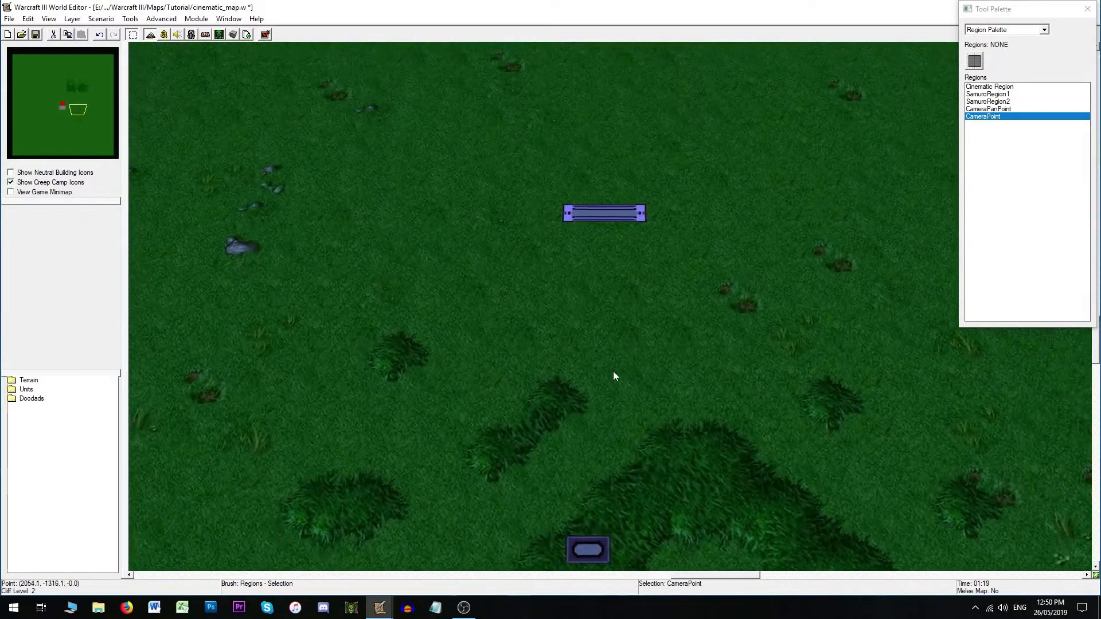
pyautogui.click(165, 36)
pyautogui.click(598, 39)
pyautogui.moveTo(619, 418); pyautogui.dragTo(599, 140, button='right')
pyautogui.hotkey('ctrl', 'z')
pyautogui.scroll(2, 594, 318)
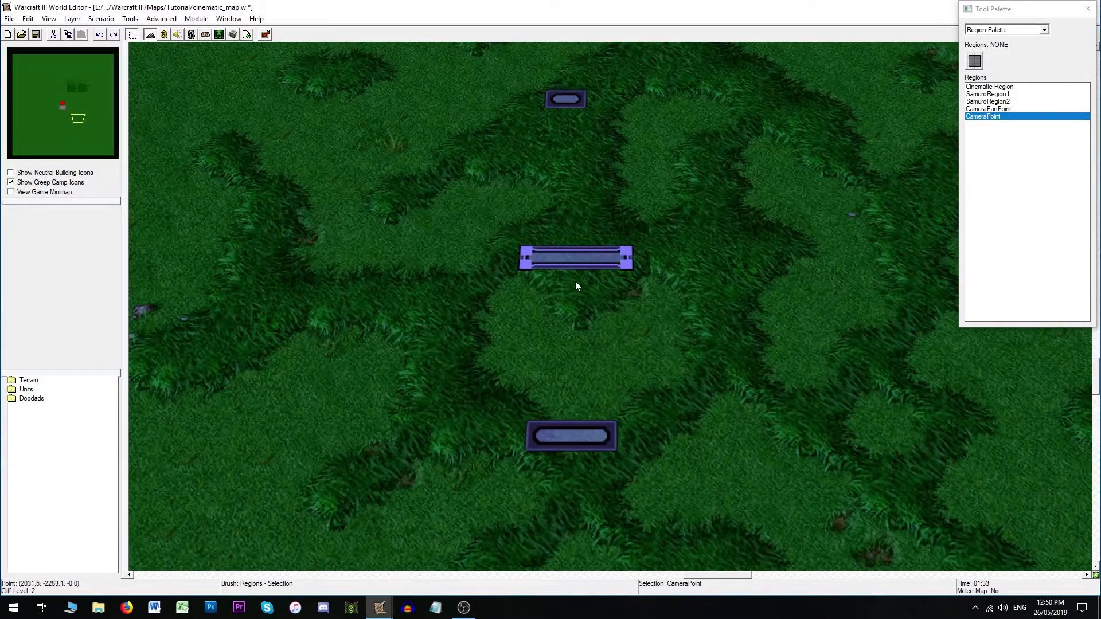
# - Add a new Camera - Set Camera Field (Timed) action after the Wait 2.00 seconds line in the Cinematic trigger
pyautogui.click(163, 35)
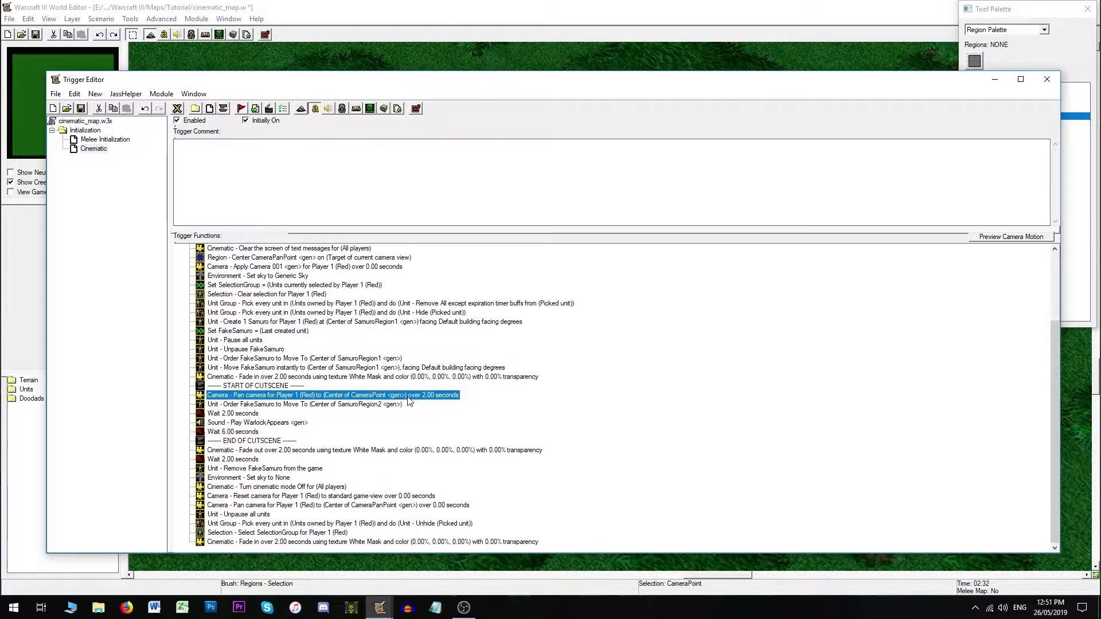
pyautogui.click(255, 414)
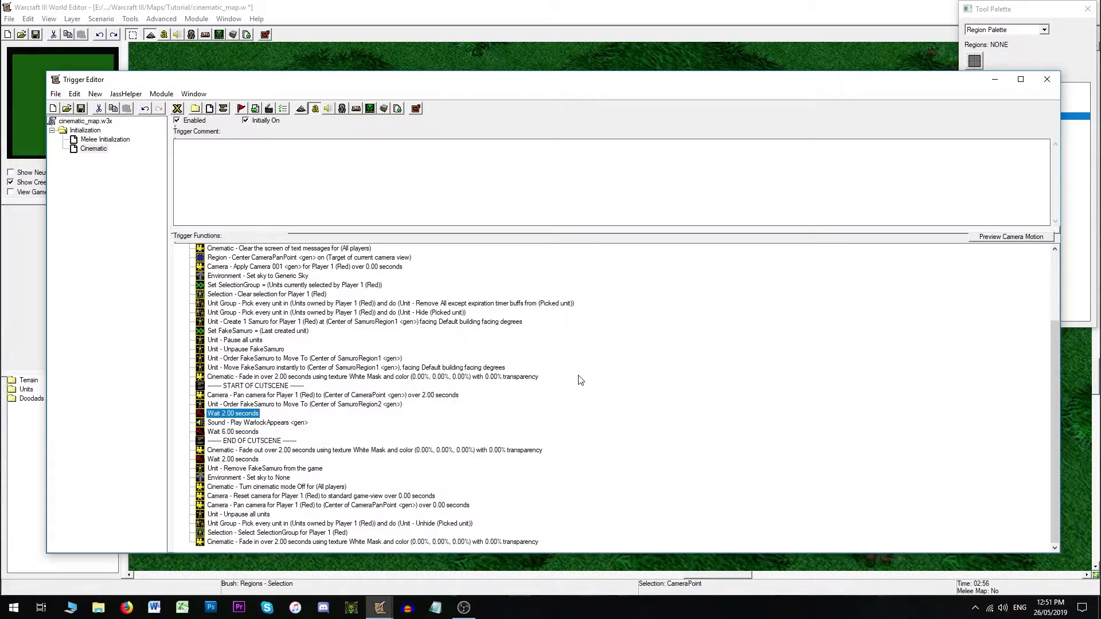
pyautogui.hotkey('ctrl', 'r')
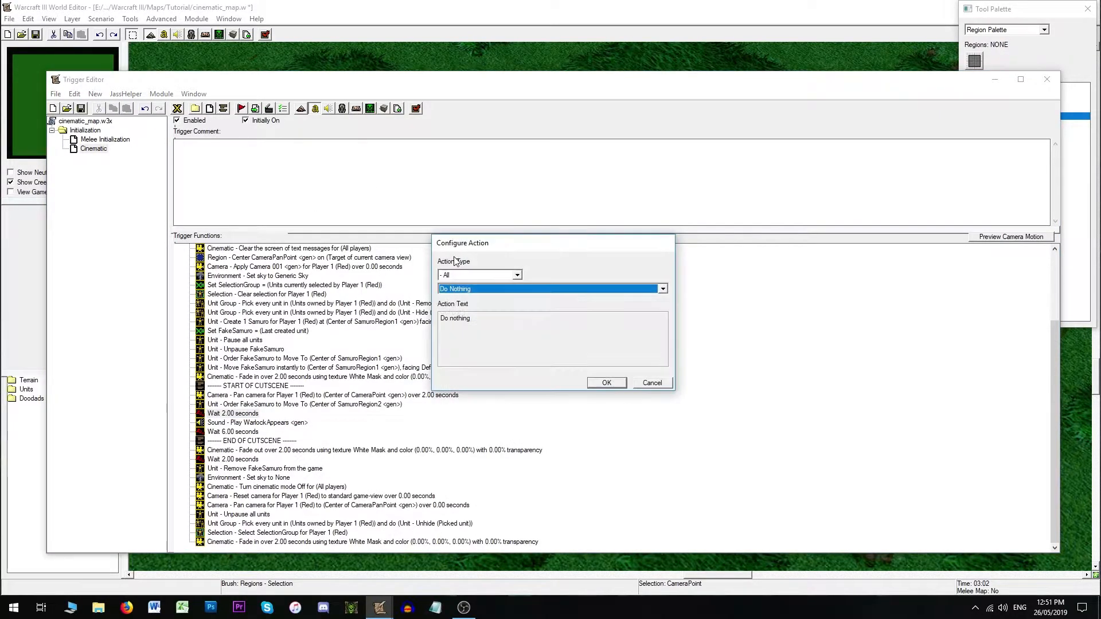
pyautogui.press('c')
pyautogui.press('c')
pyautogui.press('c')
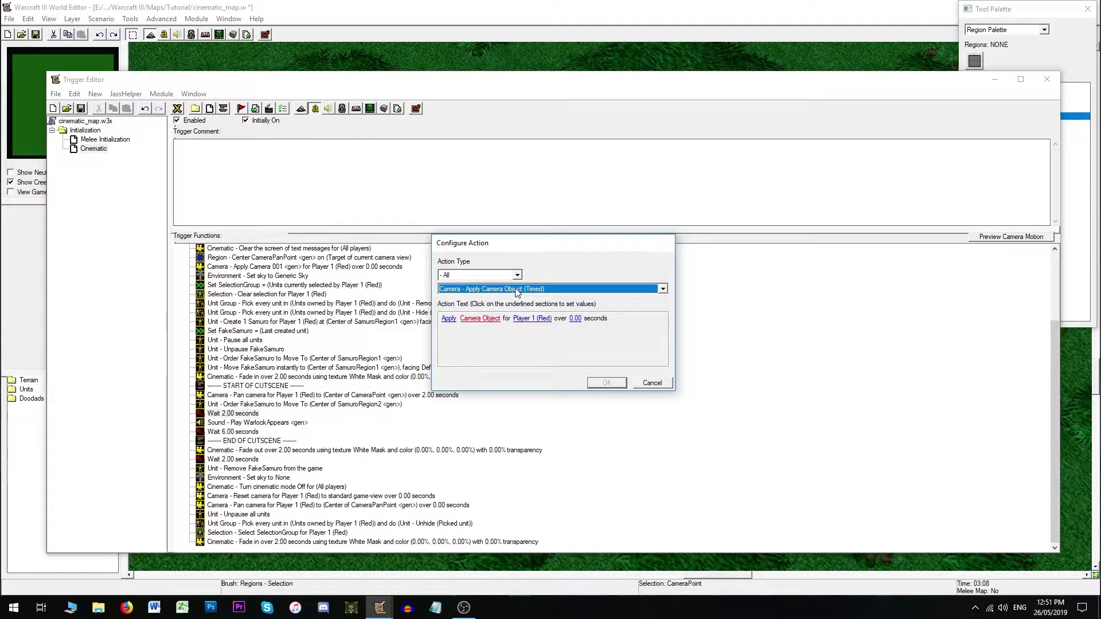
pyautogui.click(515, 288)
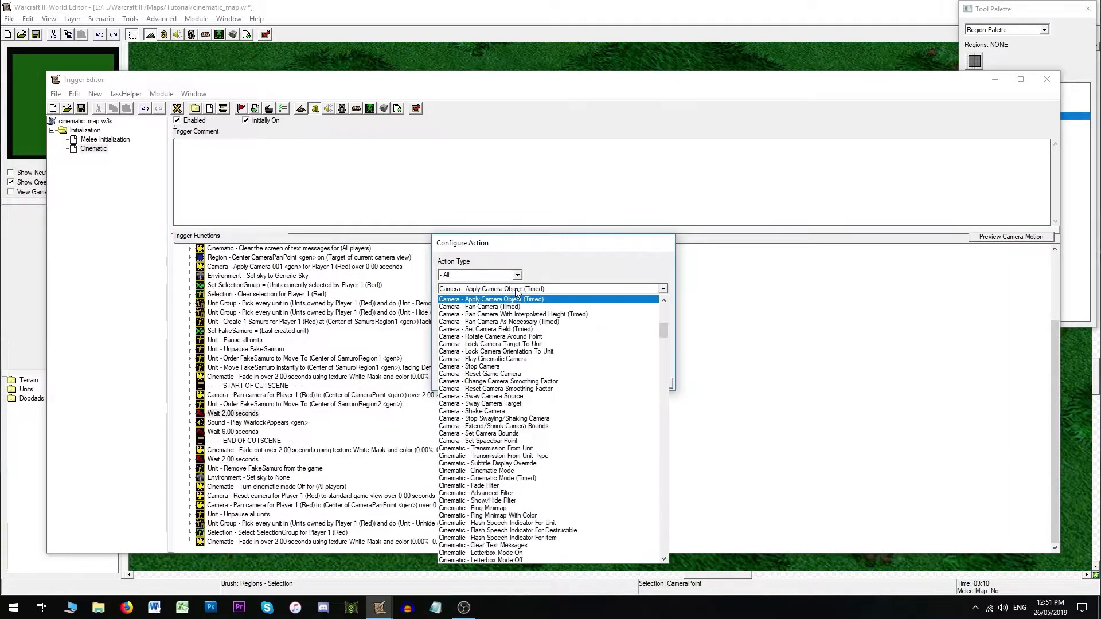
pyautogui.click(505, 329)
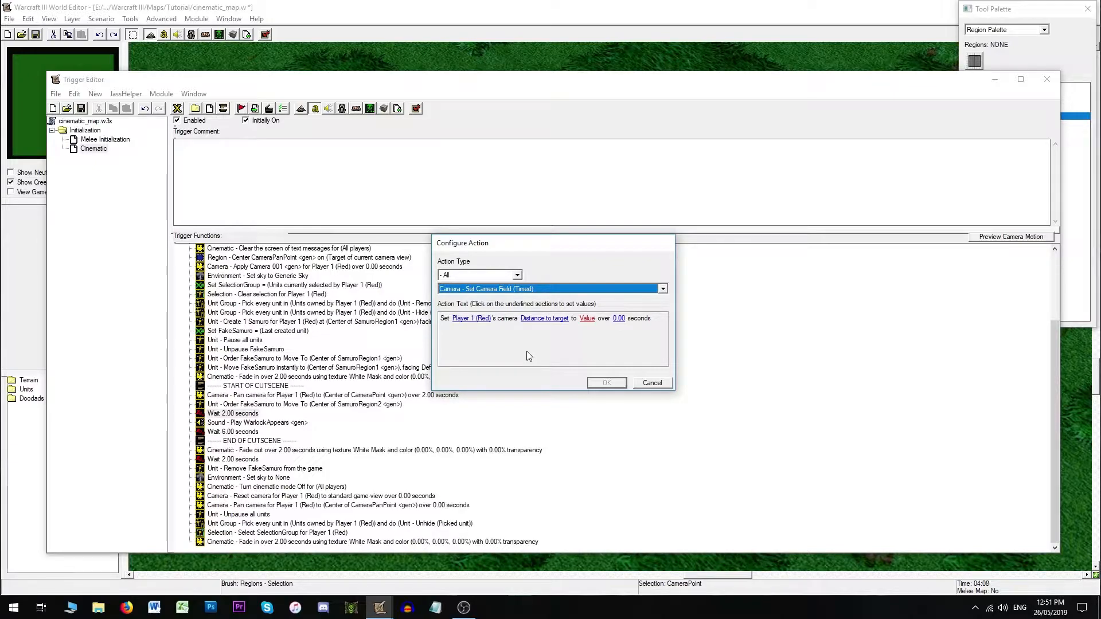
# - Open Camera 001's properties on the map to check its values
pyautogui.click(681, 43)
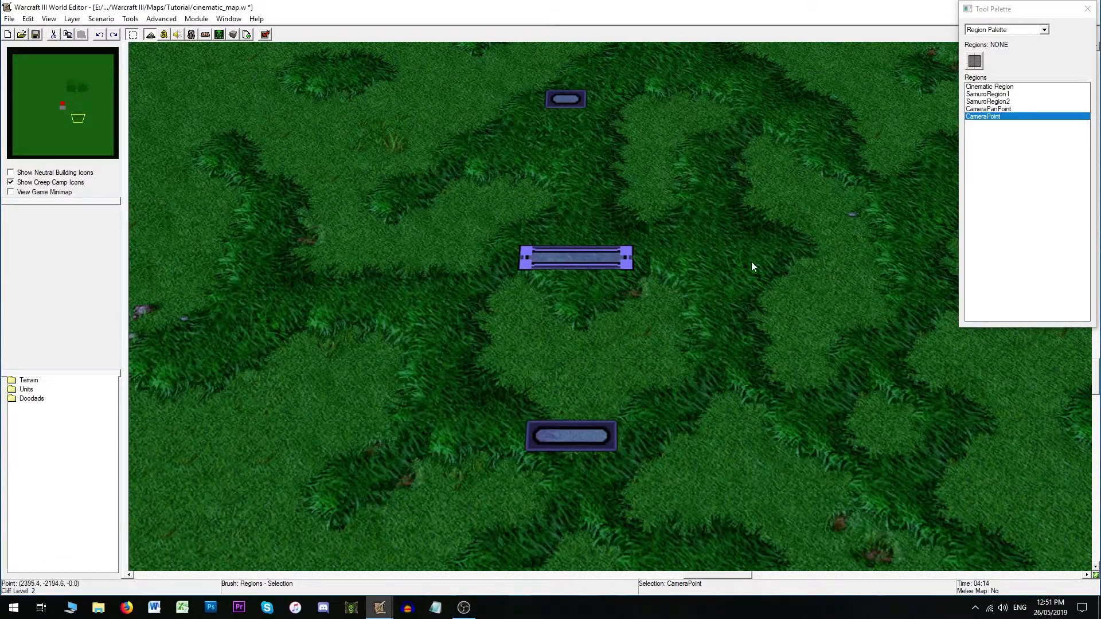
pyautogui.click(1043, 29)
pyautogui.click(1000, 72)
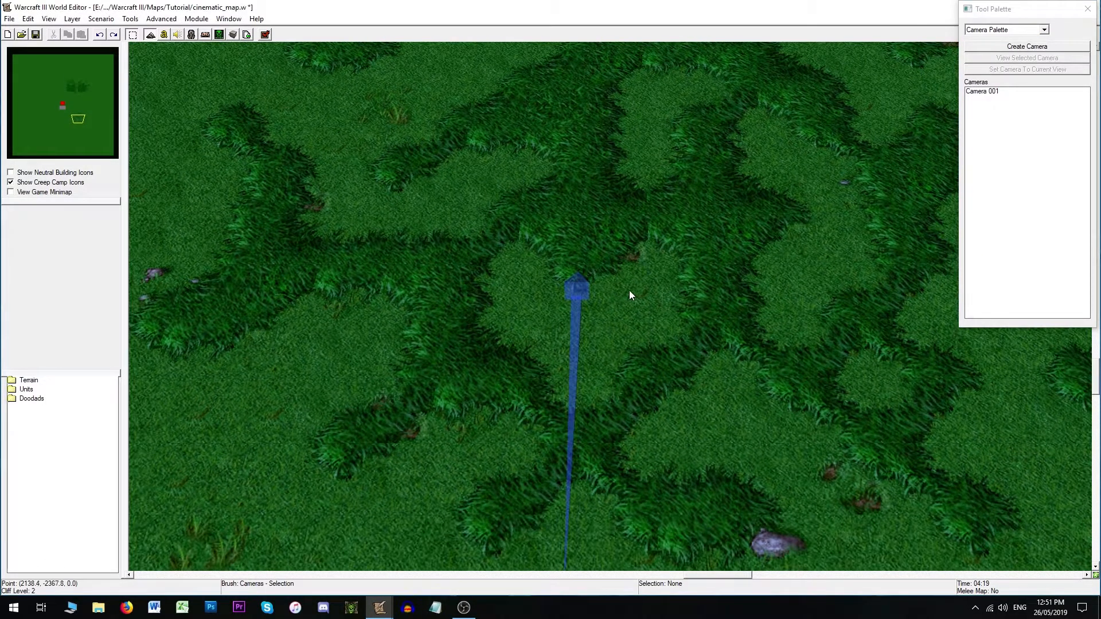
pyautogui.doubleClick(576, 281)
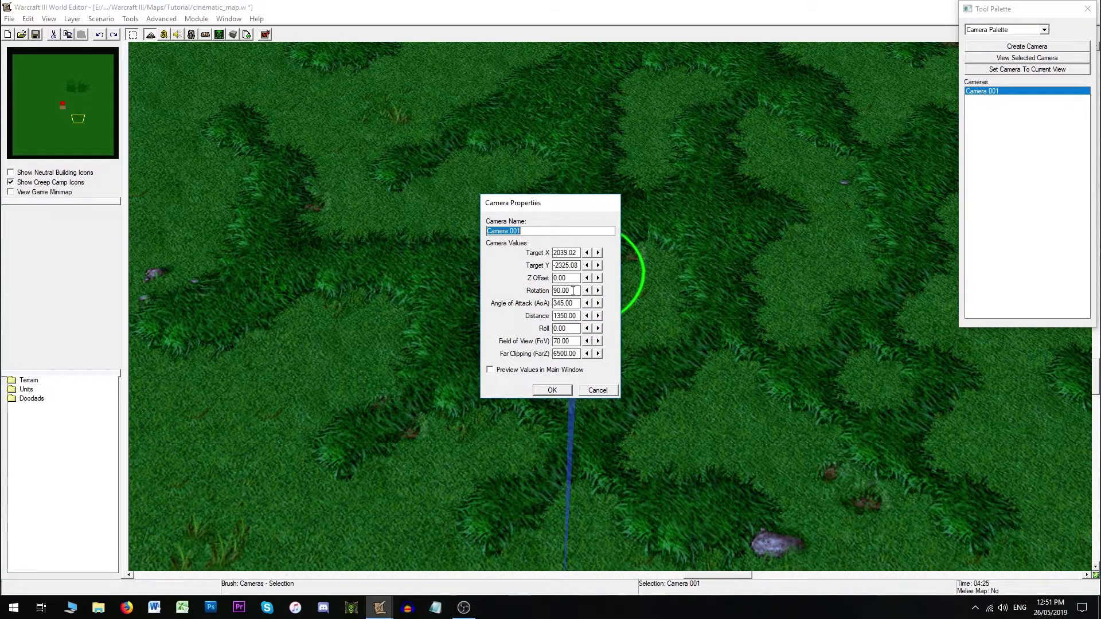
# - Close the camera properties and choose Distance to target as the field for the new Set Camera Field action
pyautogui.moveTo(572, 290); pyautogui.dragTo(551, 316)
pyautogui.click(590, 389)
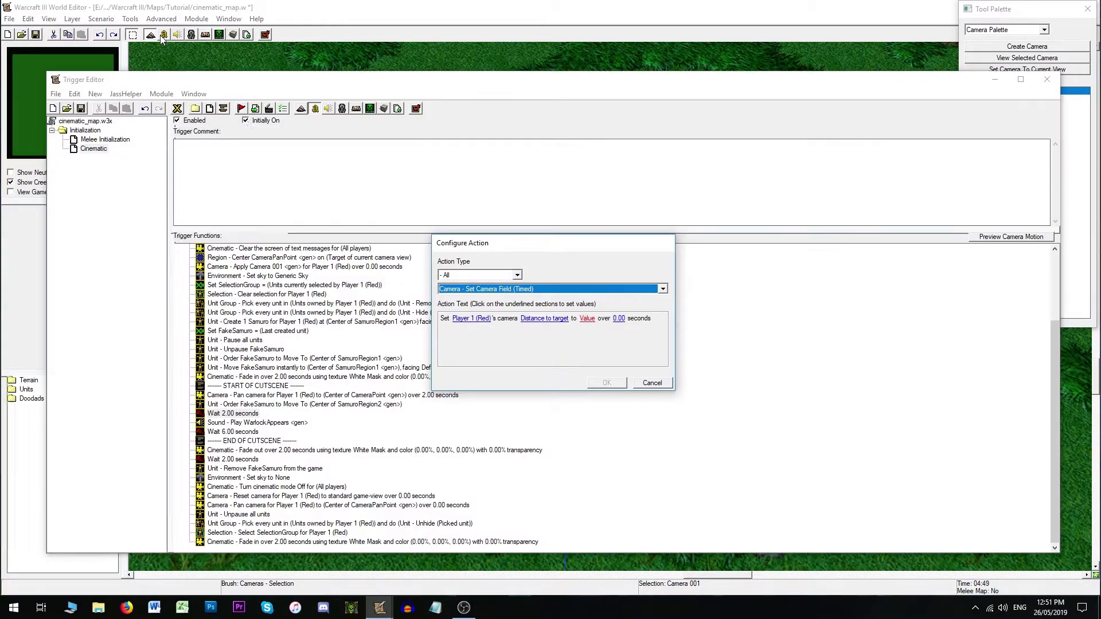
pyautogui.click(548, 319)
pyautogui.click(560, 281)
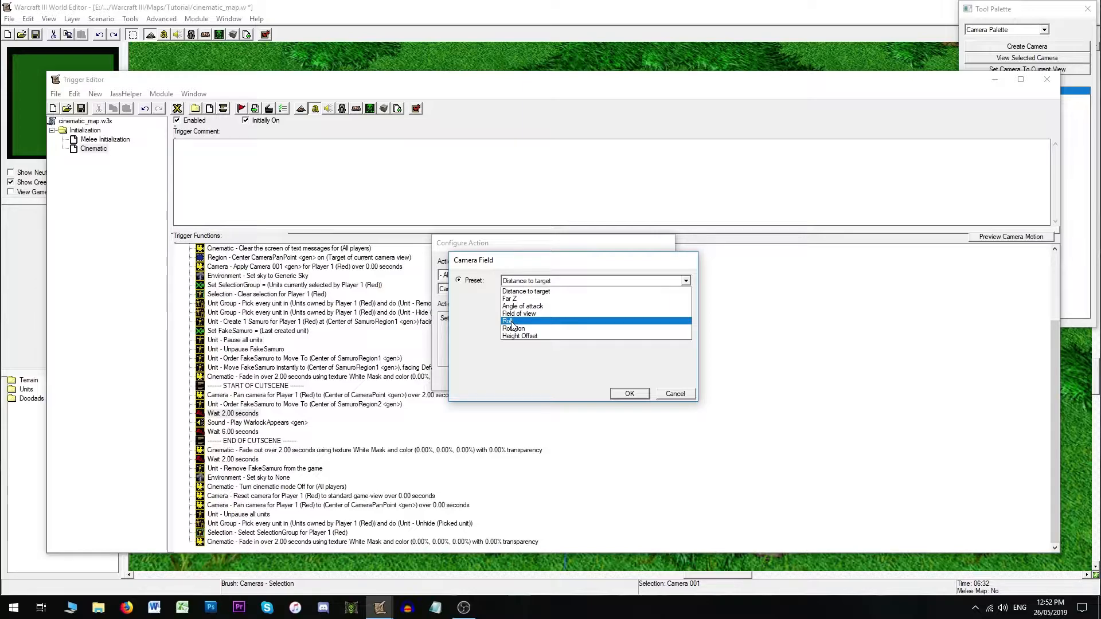
pyautogui.click(549, 293)
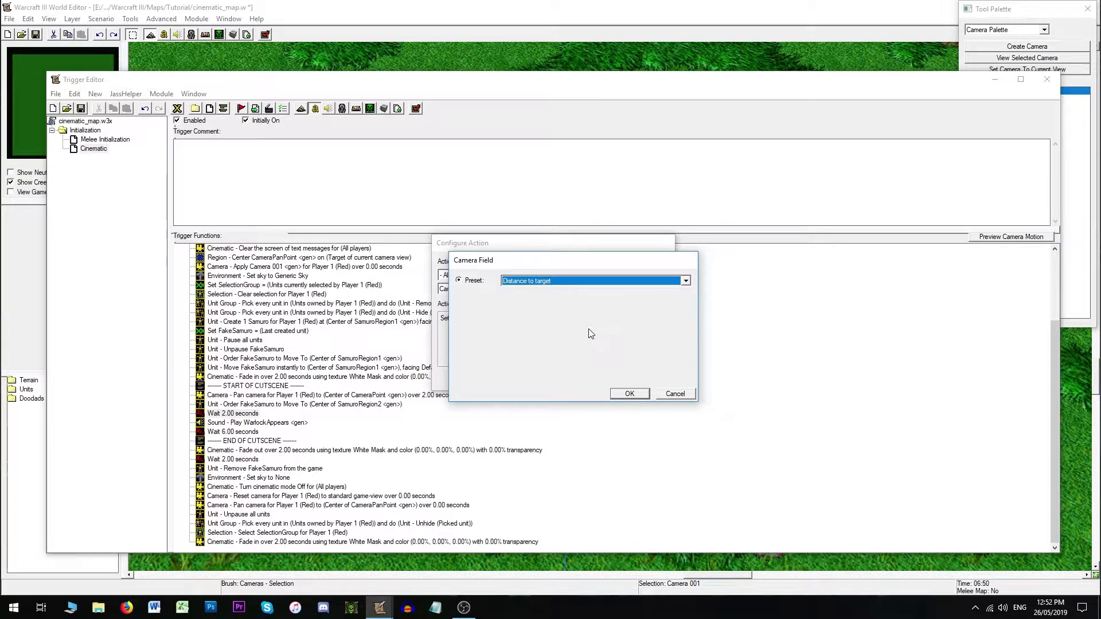
pyautogui.click(630, 395)
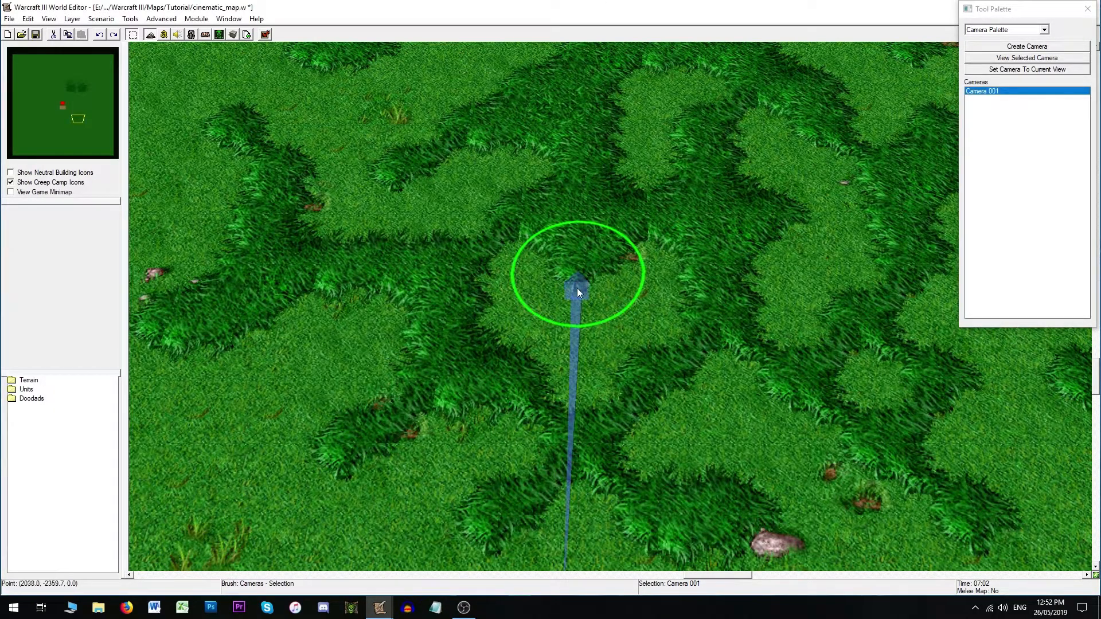
# - Open Camera 001's properties on the map to read its distance, then return to the Trigger Editor
pyautogui.doubleClick(575, 292)
pyautogui.moveTo(554, 315); pyautogui.dragTo(560, 316)
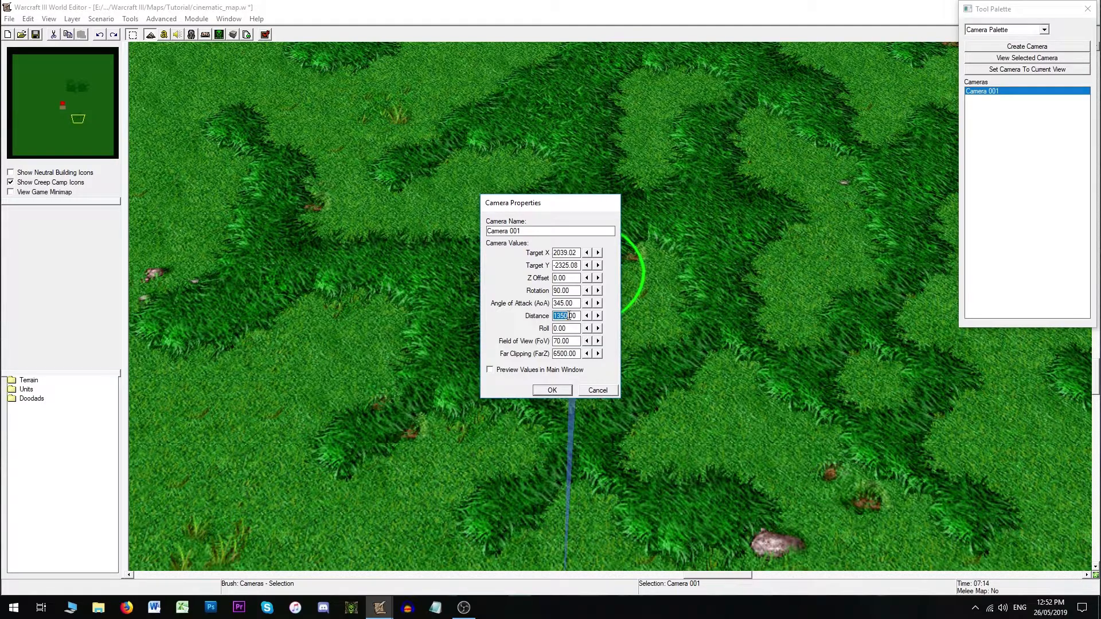
pyautogui.click(606, 389)
pyautogui.click(163, 35)
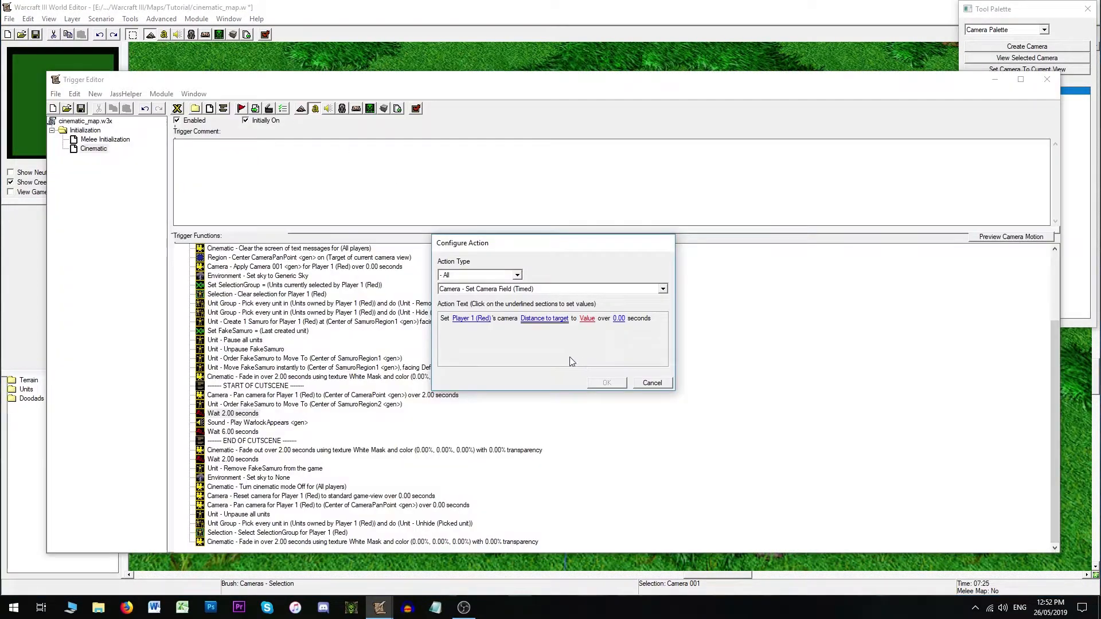
# - Set the camera distance value to 1150 over 8 seconds and confirm the action
pyautogui.click(587, 319)
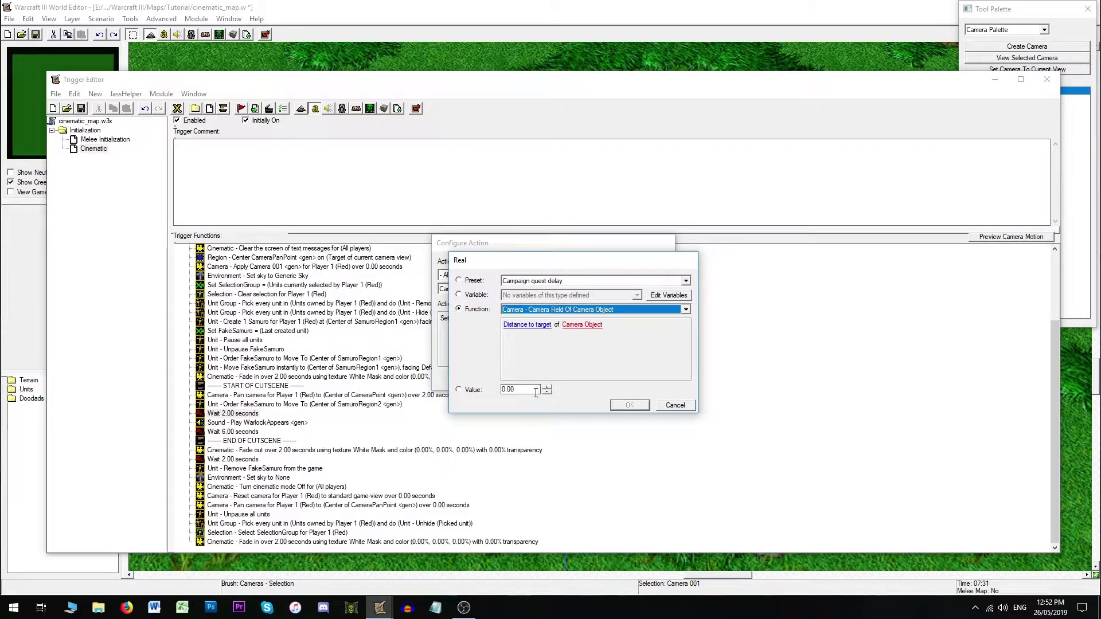
pyautogui.write('1150')
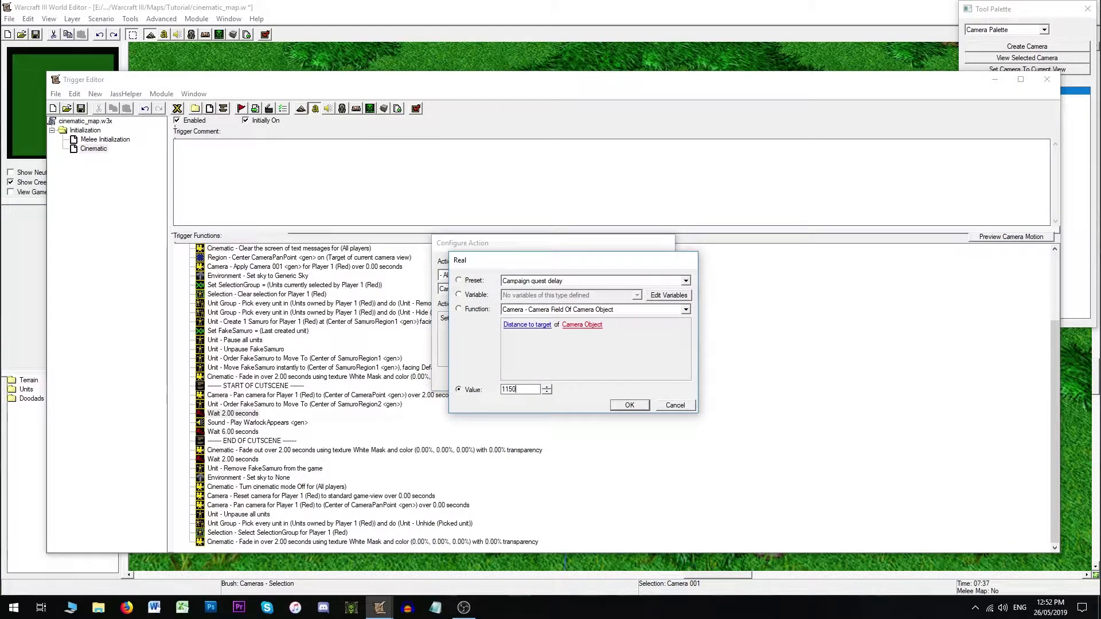
pyautogui.click(629, 404)
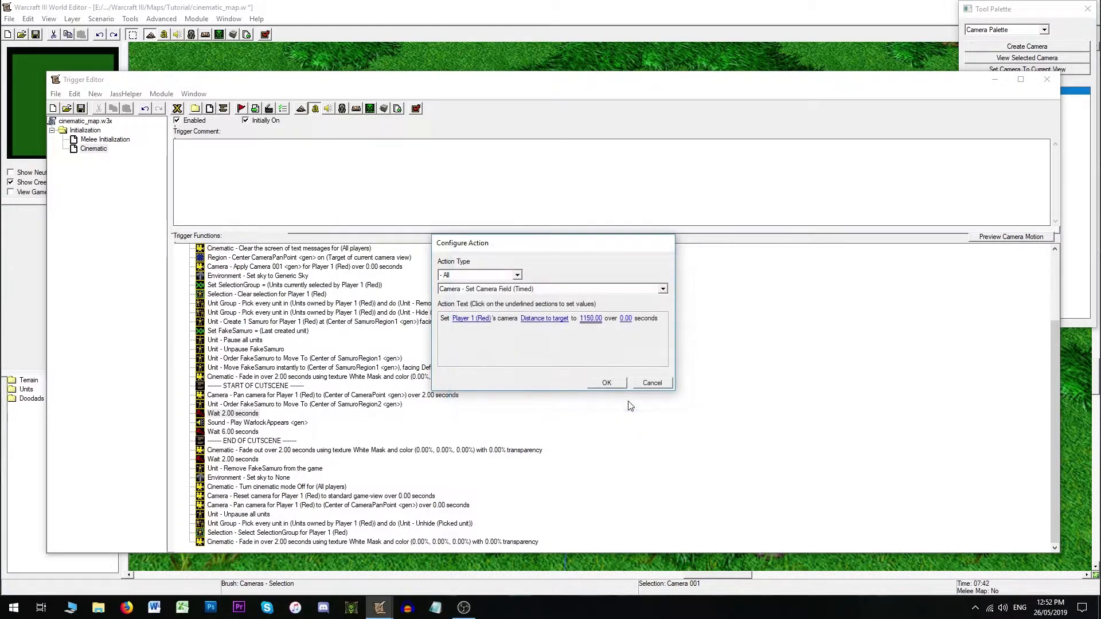
pyautogui.click(626, 318)
pyautogui.write('8')
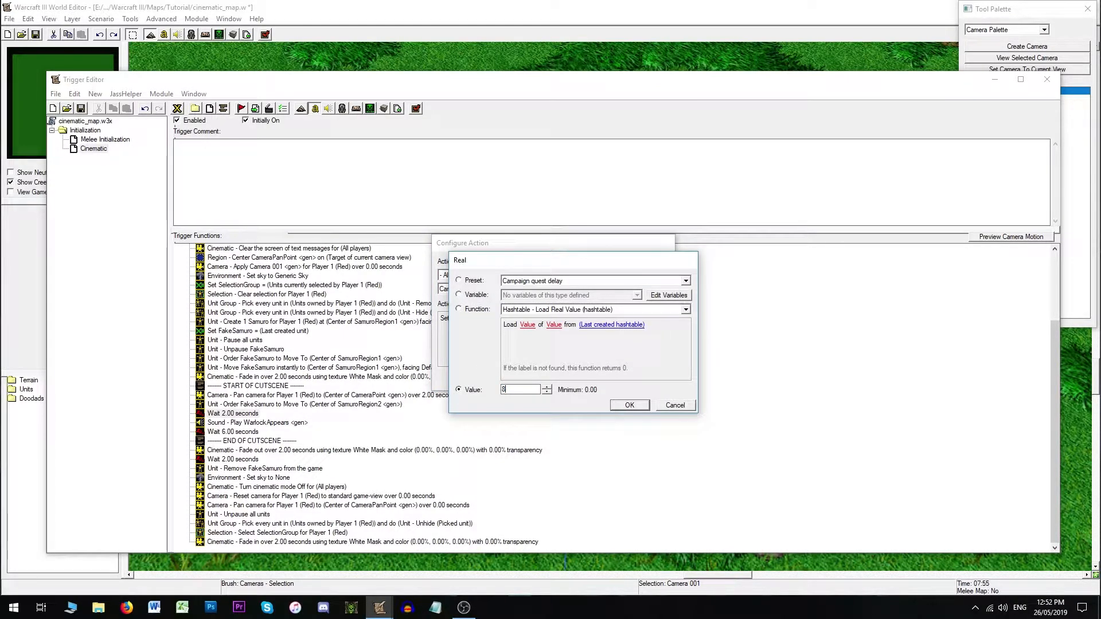
pyautogui.press('Return')
pyautogui.press('Return')
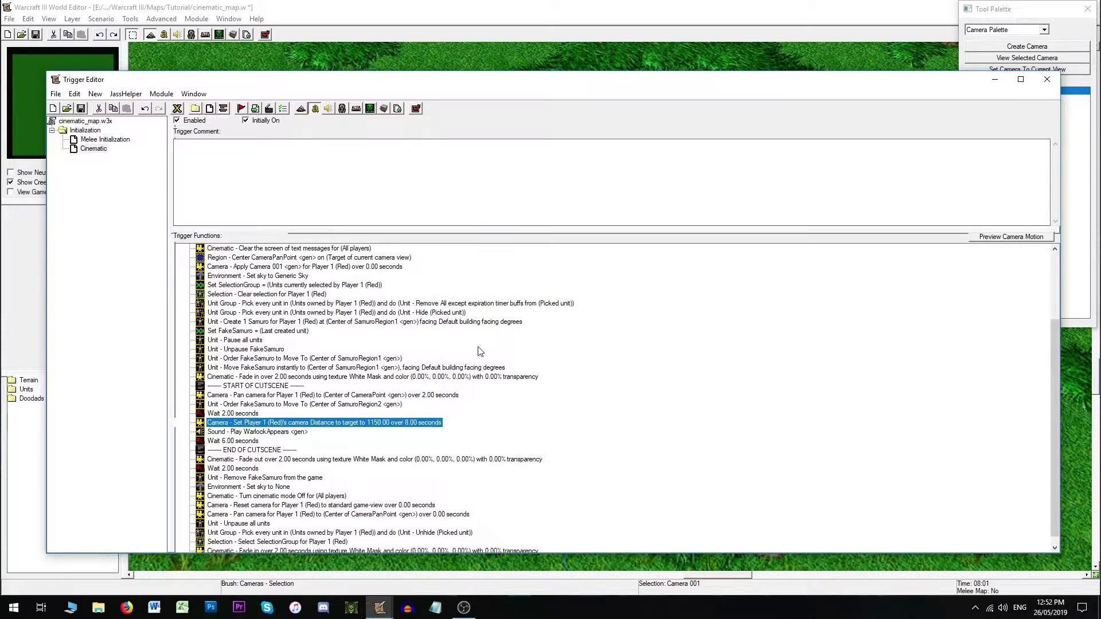
# - Review the cutscene actions around the new camera distance line in the Cinematic trigger
pyautogui.scroll(-1, 276, 423)
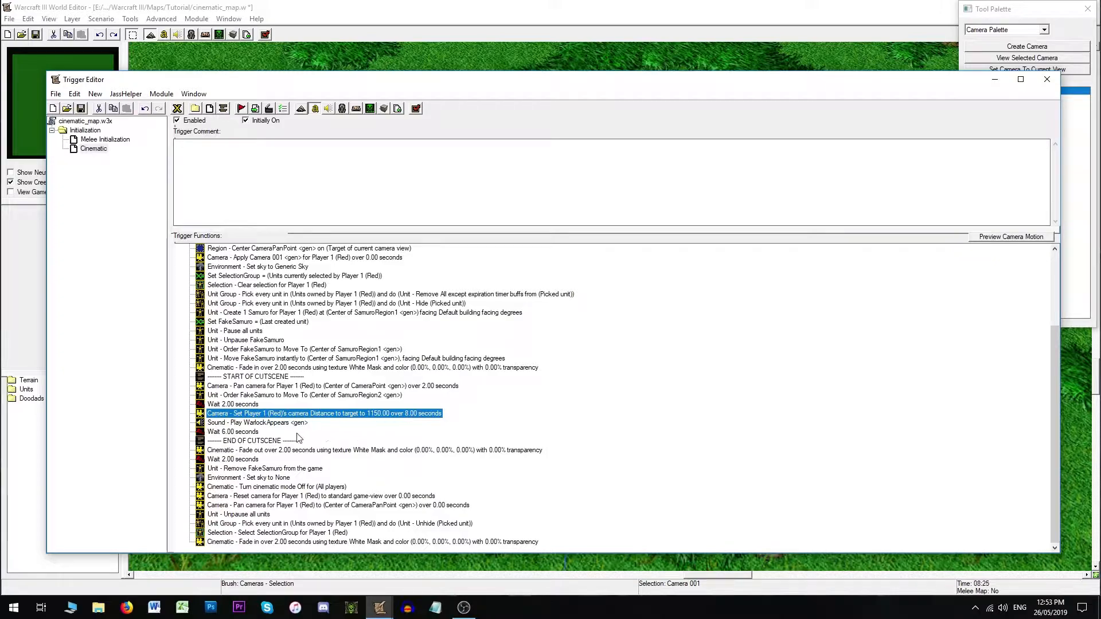
pyautogui.click(243, 433)
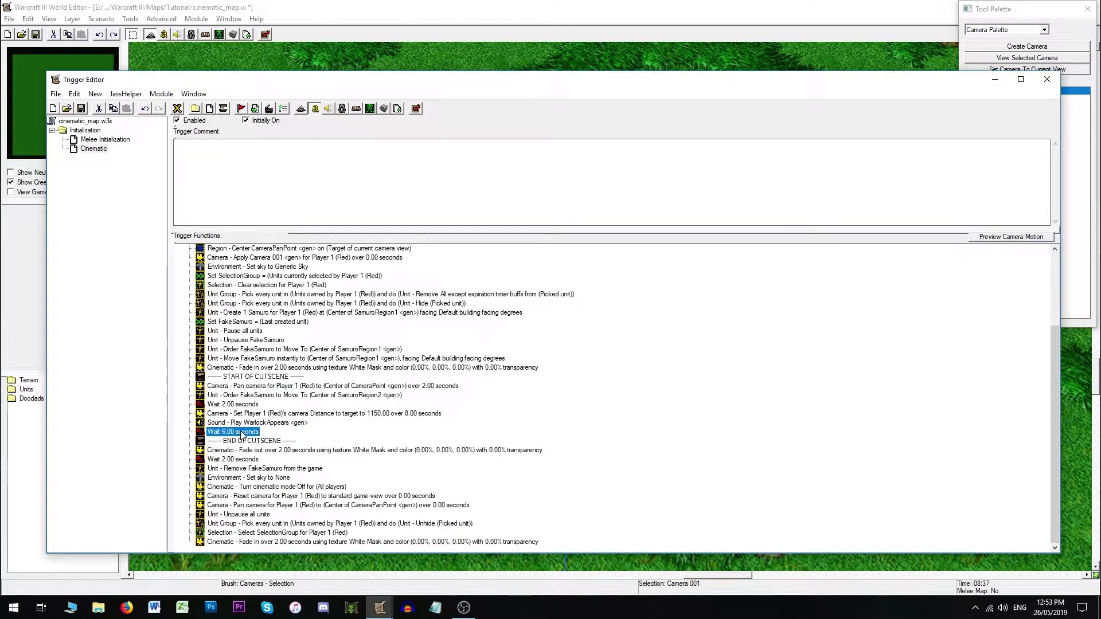
pyautogui.click(243, 461)
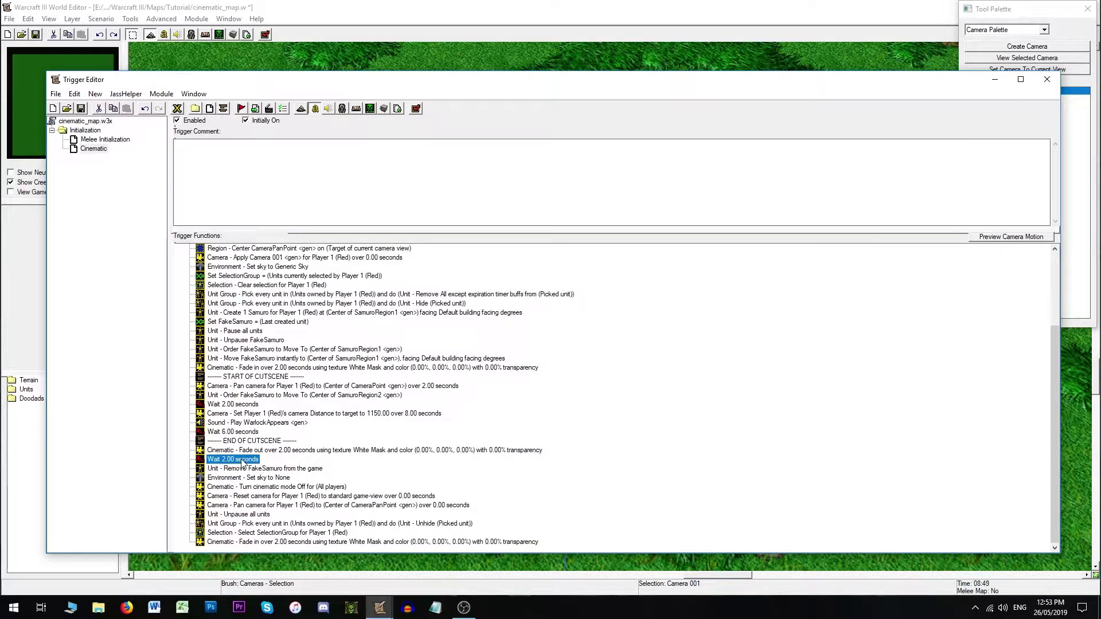
pyautogui.click(312, 388)
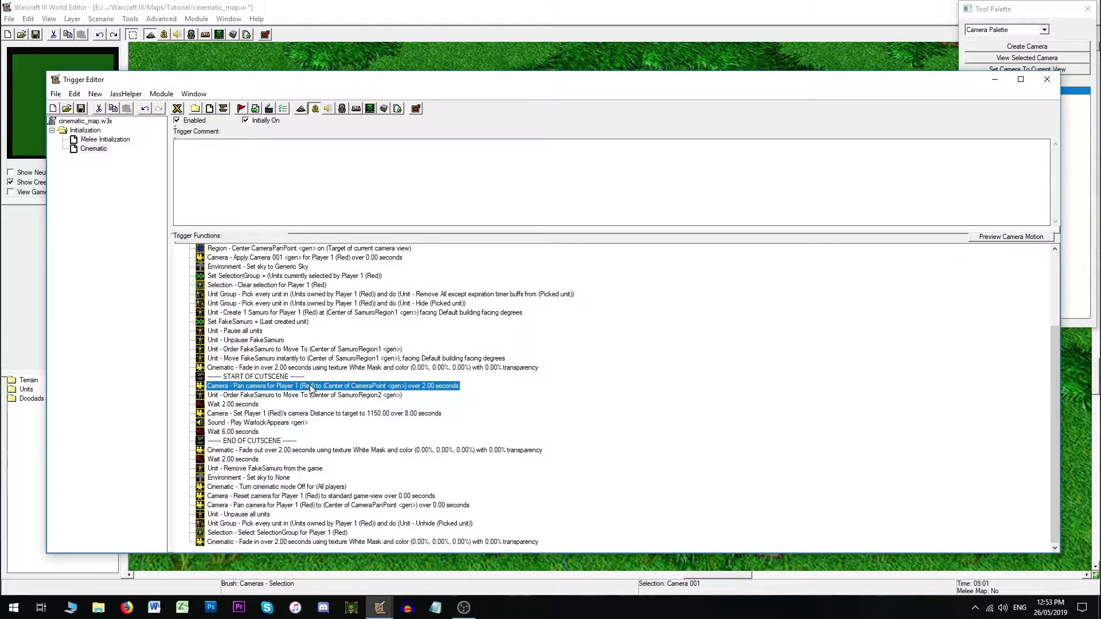
pyautogui.click(254, 407)
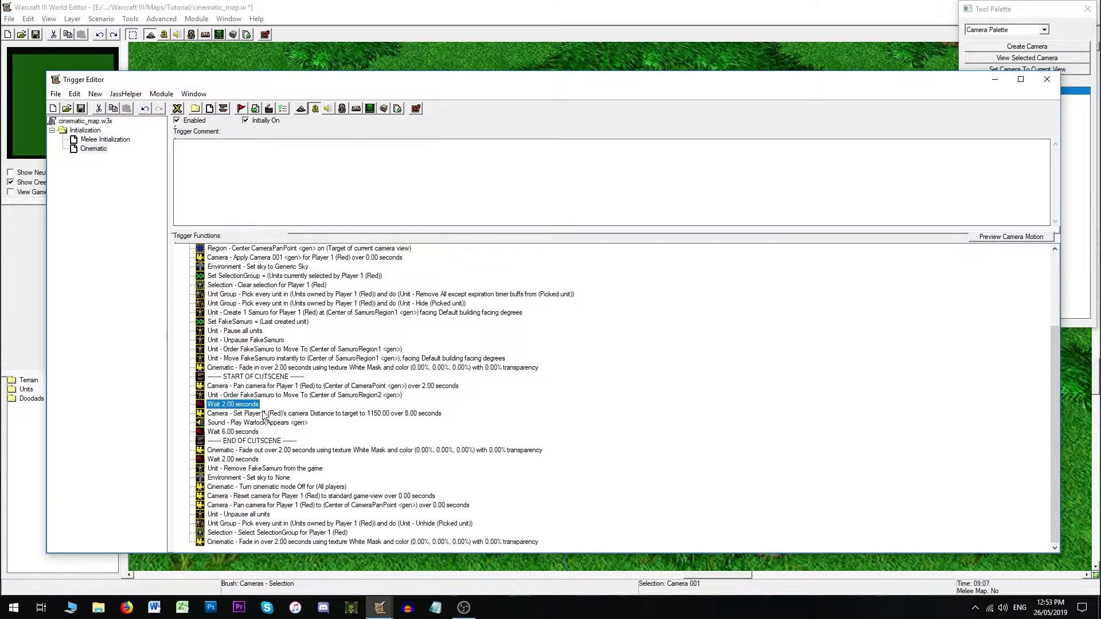
pyautogui.click(263, 411)
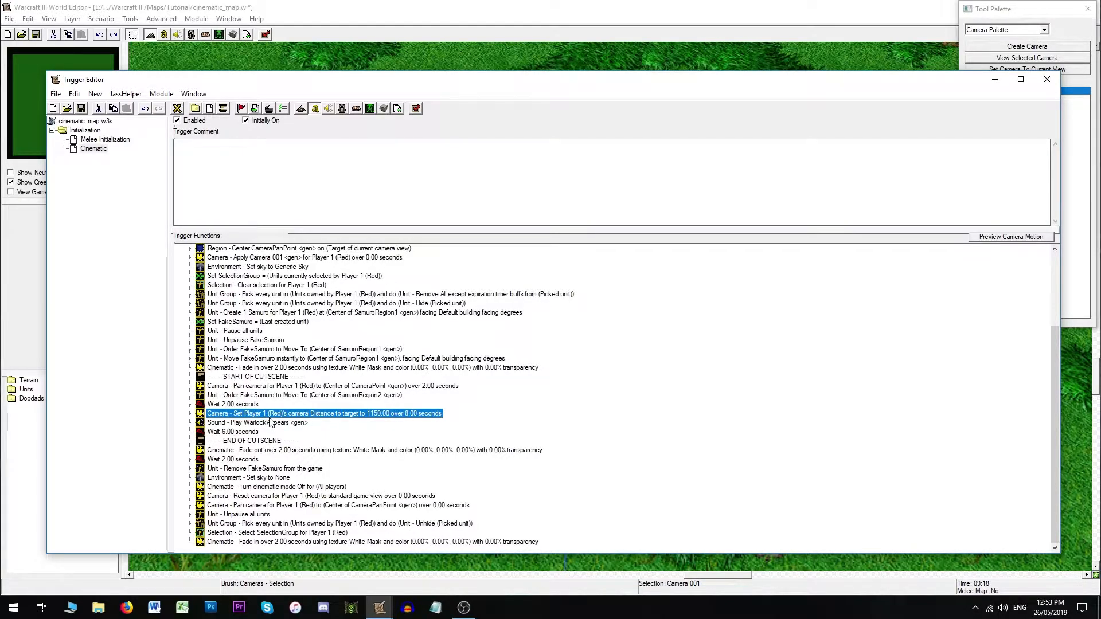
pyautogui.click(245, 460)
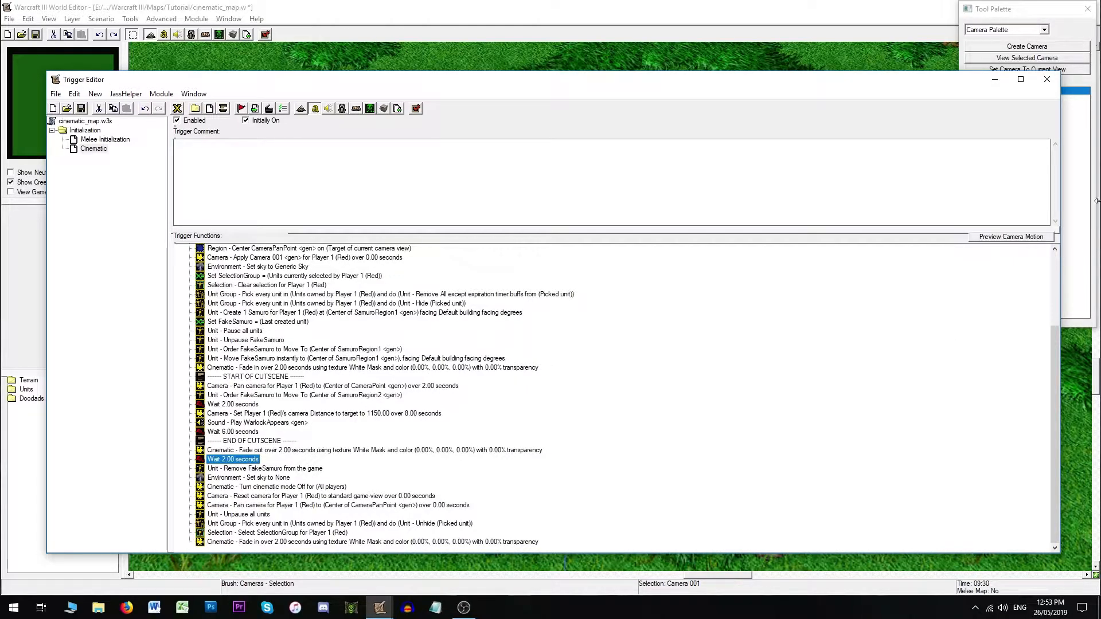
# - Close the Trigger Editor and test-run the map to watch the cinematic
pyautogui.click(1046, 79)
pyautogui.click(648, 370)
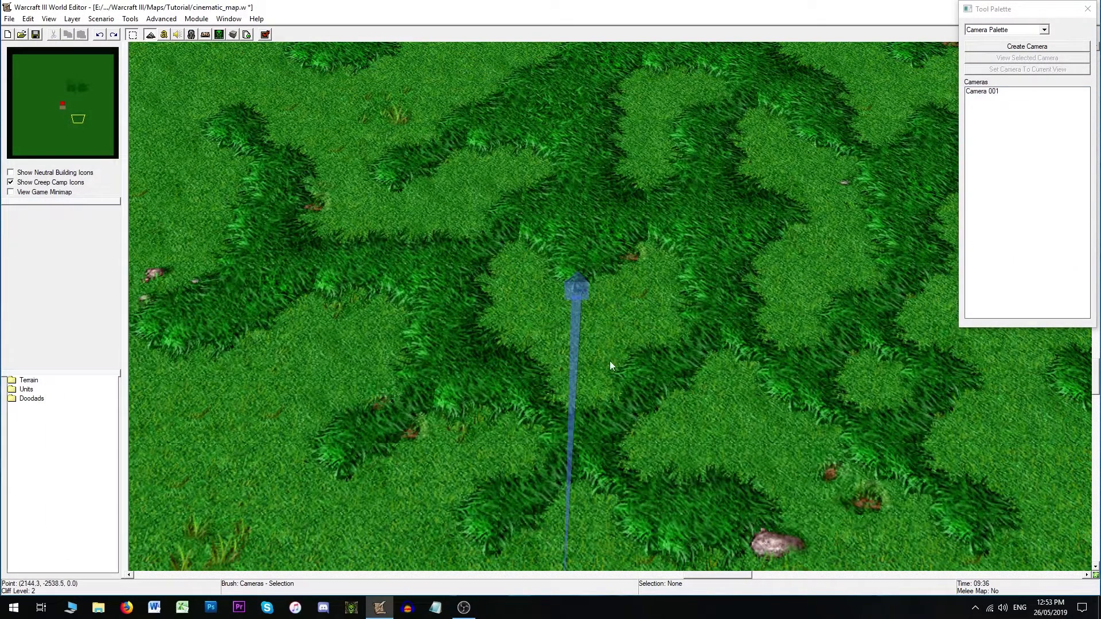
pyautogui.click(35, 35)
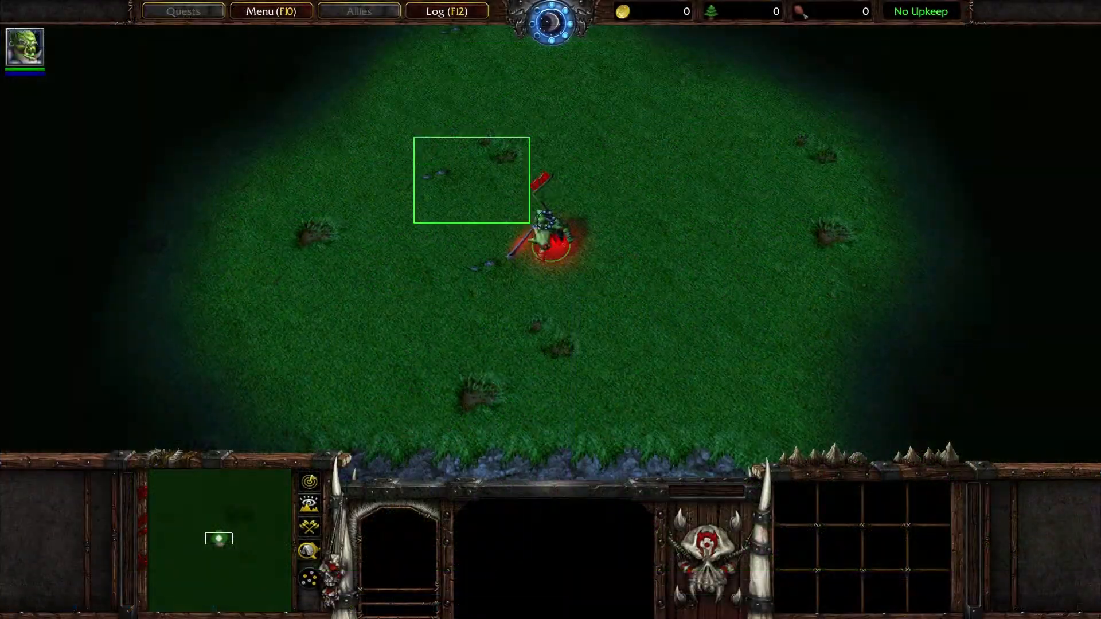
pyautogui.rightClick(540, 397)
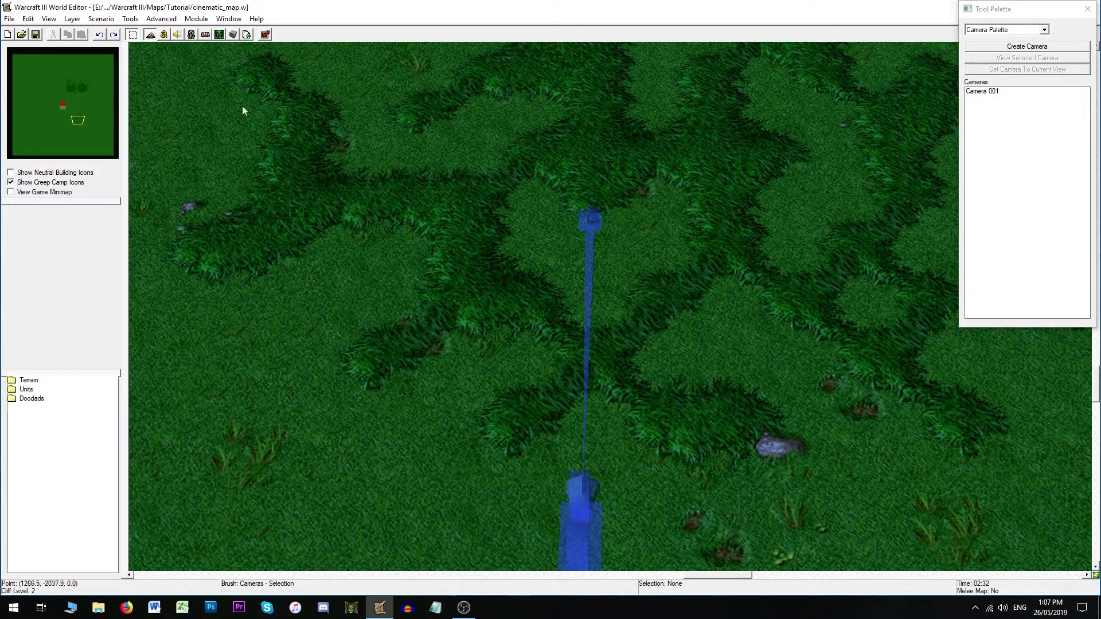
# - Add an Environment - Set Fog action after the Set sky to Generic Sky line
pyautogui.click(164, 35)
pyautogui.scroll(2, 275, 367)
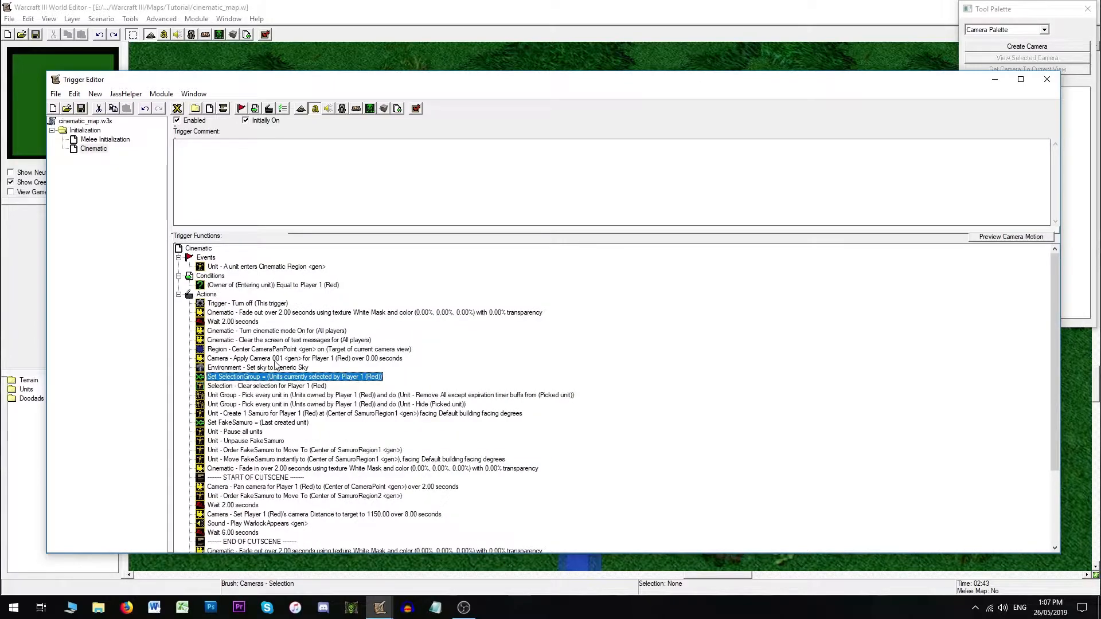
pyautogui.click(264, 368)
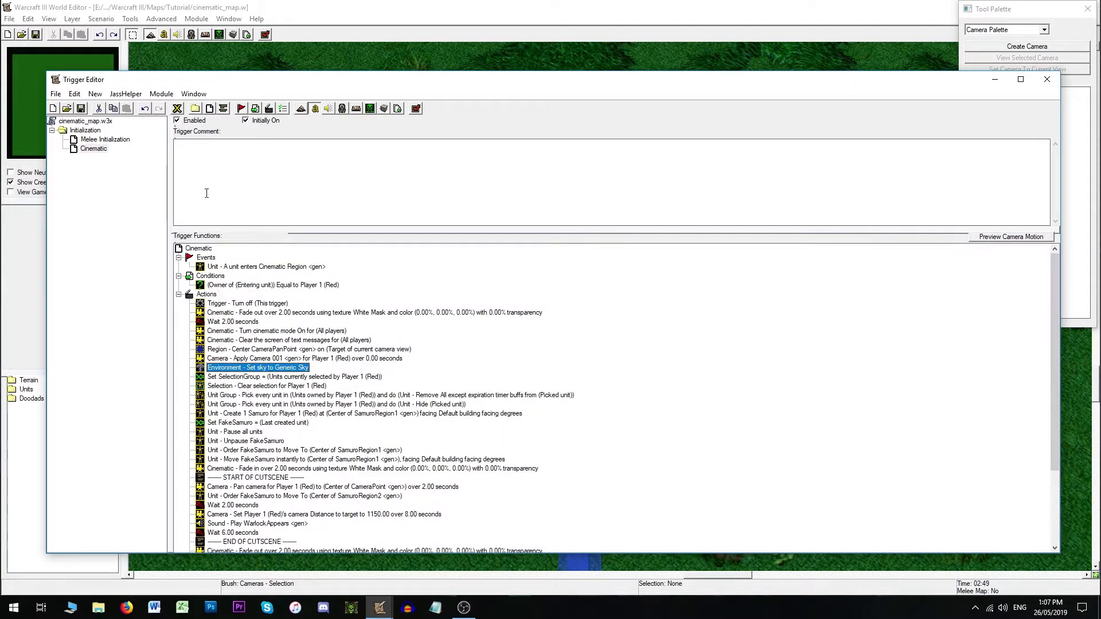
pyautogui.click(268, 109)
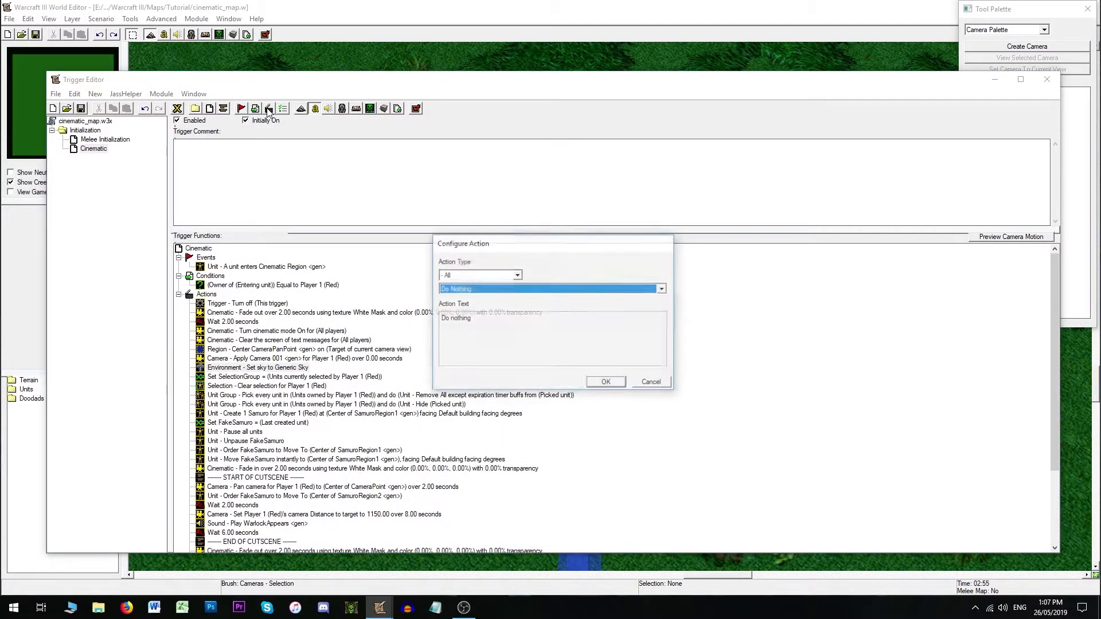
pyautogui.press('e')
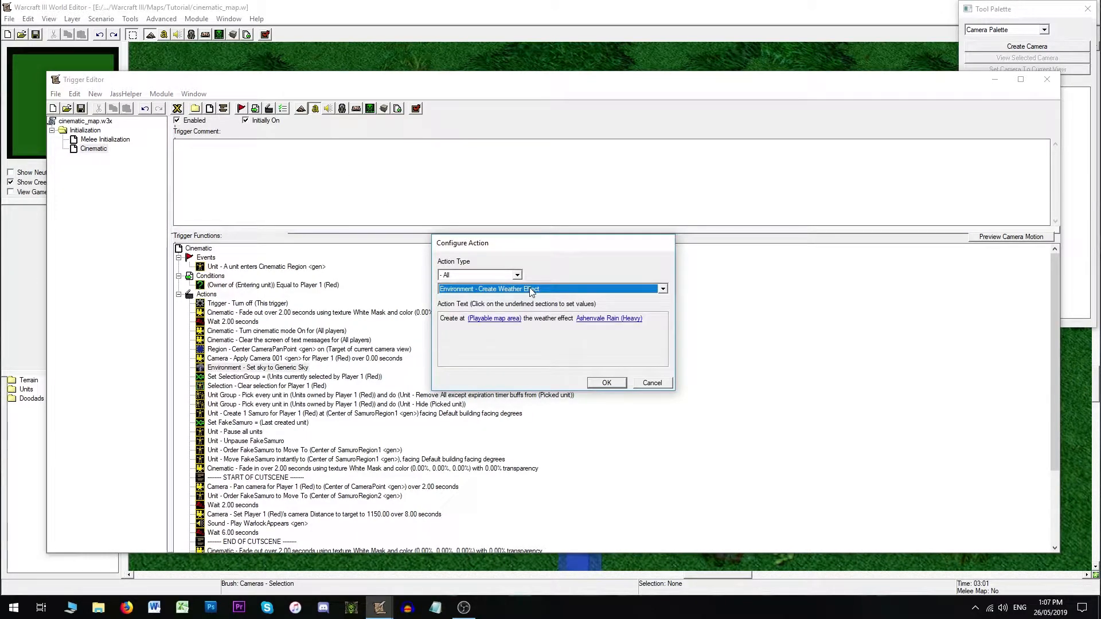
pyautogui.click(531, 290)
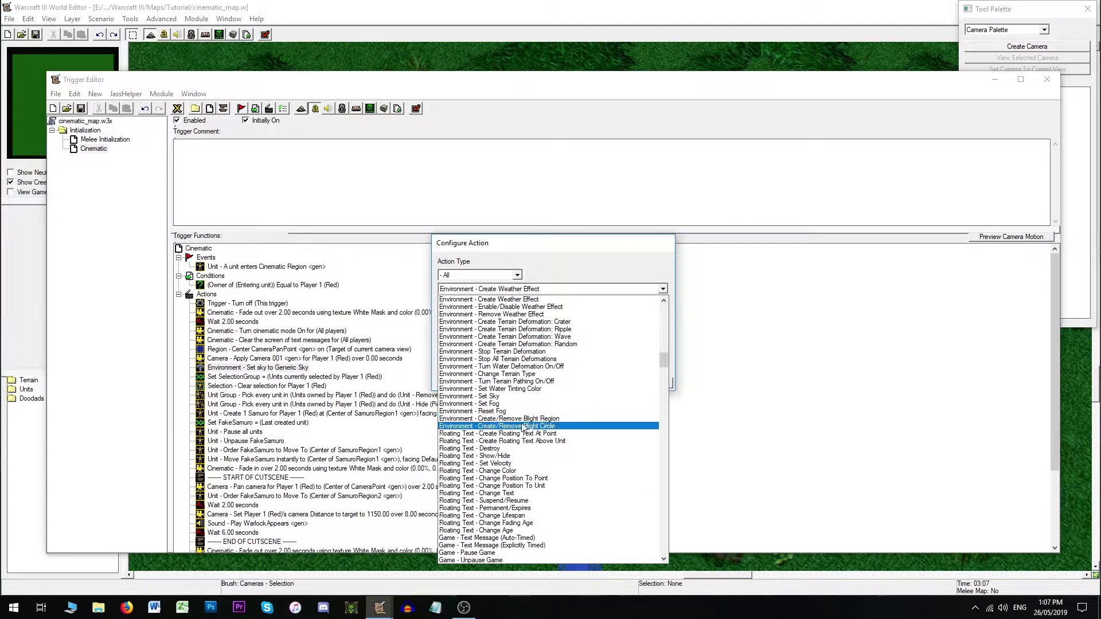
pyautogui.click(502, 405)
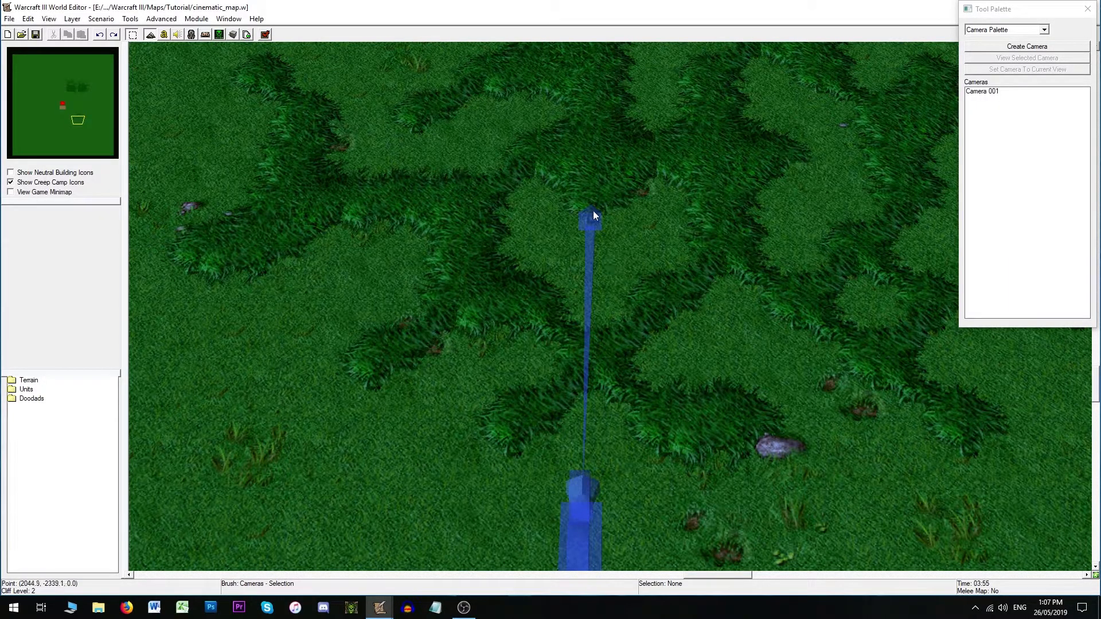
# - Check Camera 001's far clipping value on the map, then return to the Trigger Editor
pyautogui.click(594, 221)
pyautogui.doubleClick(594, 223)
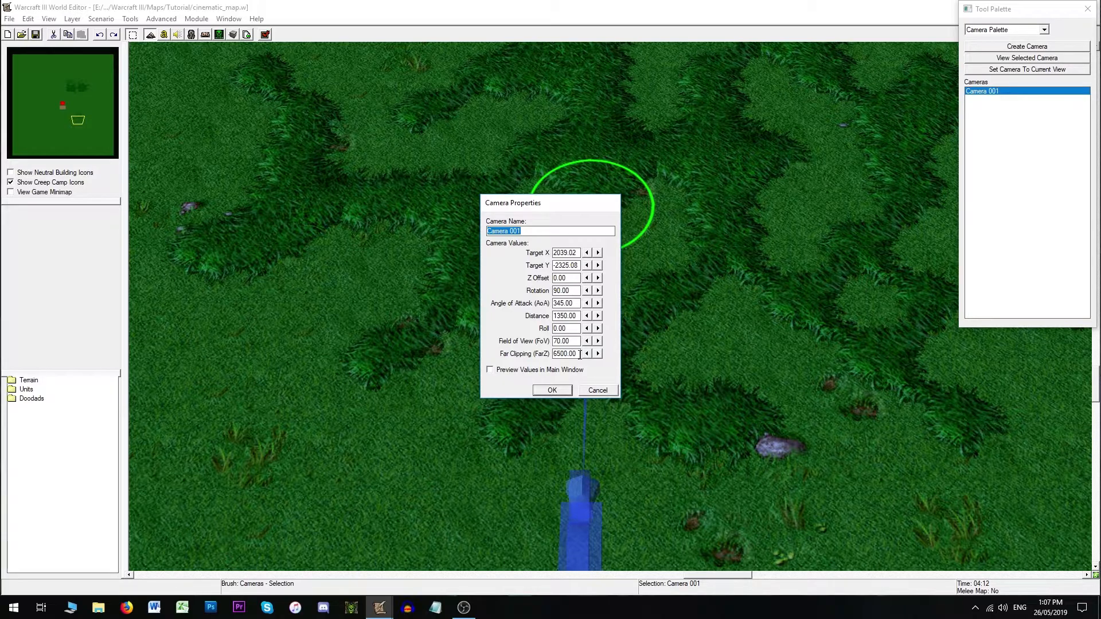
pyautogui.moveTo(580, 354); pyautogui.dragTo(536, 357)
pyautogui.click(597, 390)
pyautogui.click(165, 35)
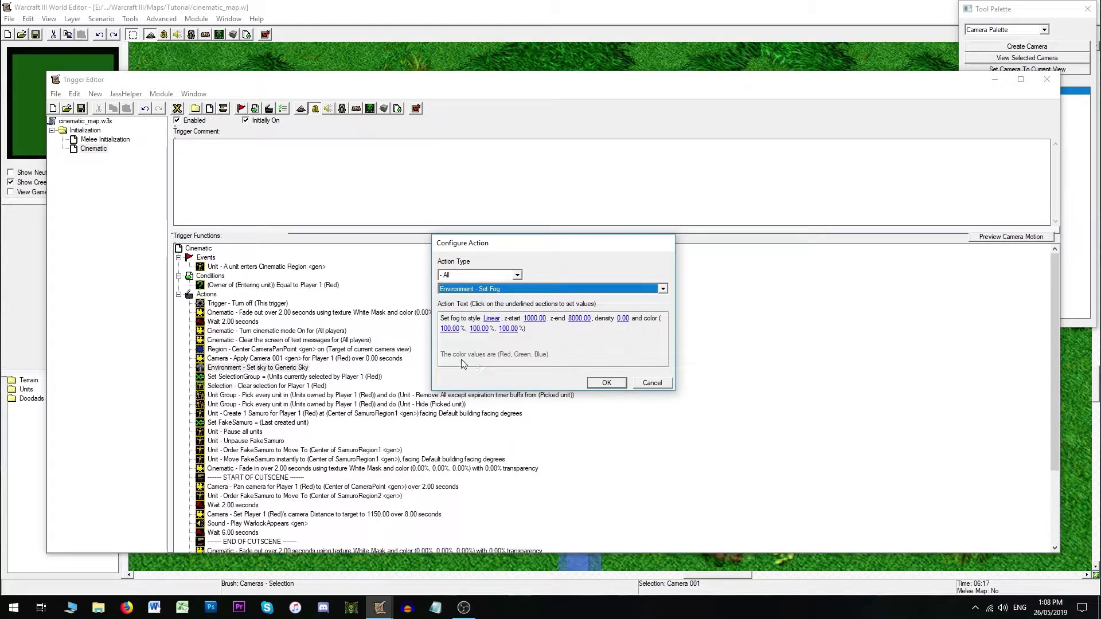
# - Set the fog colour to 0%, 0%, 0% and confirm the Set Fog action
pyautogui.click(454, 329)
pyautogui.write('0')
pyautogui.press('Return')
pyautogui.click(474, 329)
pyautogui.write('0')
pyautogui.press('Return')
pyautogui.click(493, 328)
pyautogui.write('0')
pyautogui.press('Return')
pyautogui.click(609, 383)
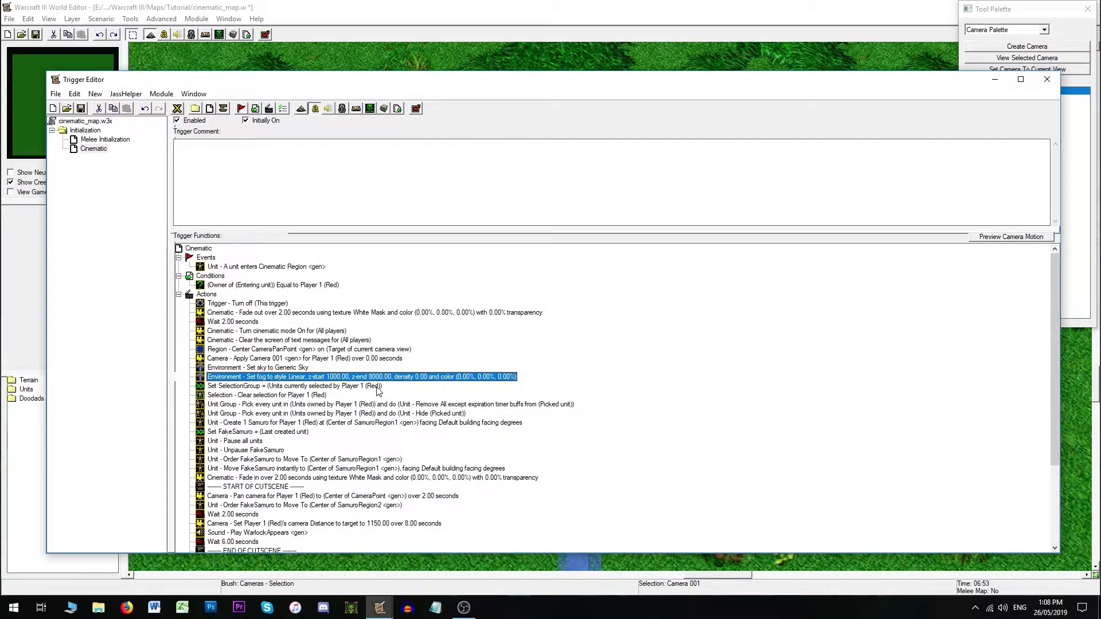
# - Add an Environment - Reset Fog action after the Set sky to None line in the end section
pyautogui.scroll(-4, 315, 435)
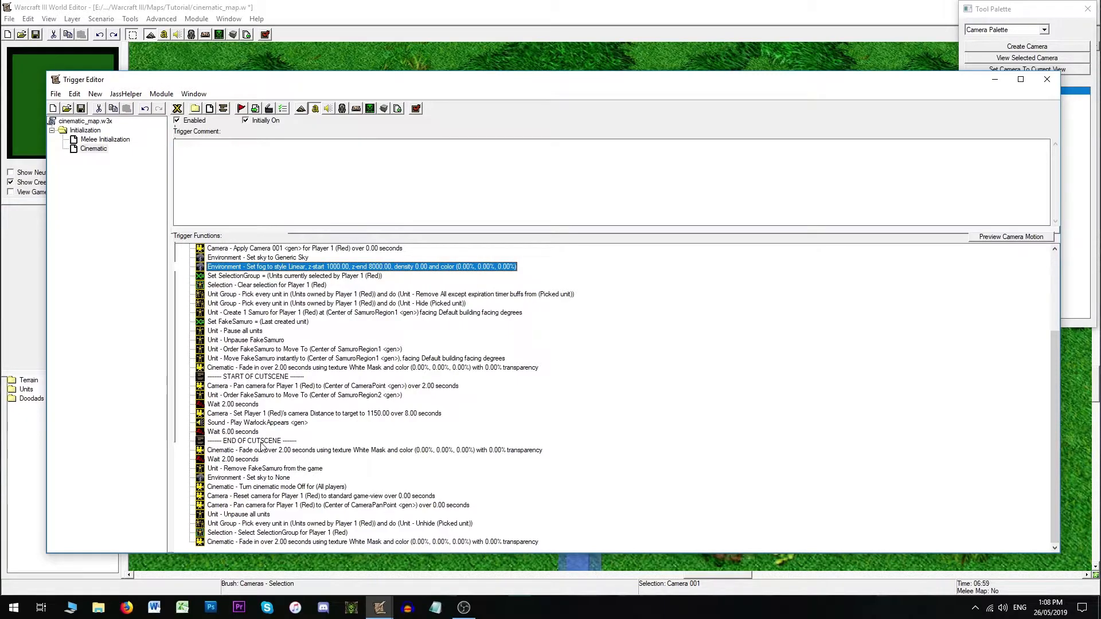
pyautogui.click(270, 478)
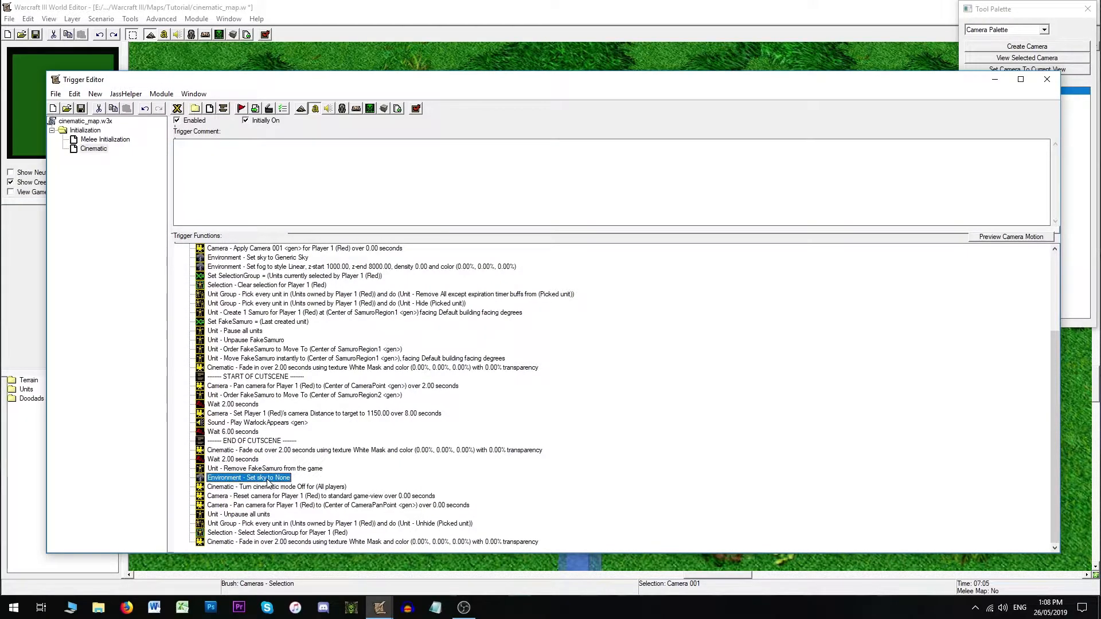
pyautogui.click(269, 109)
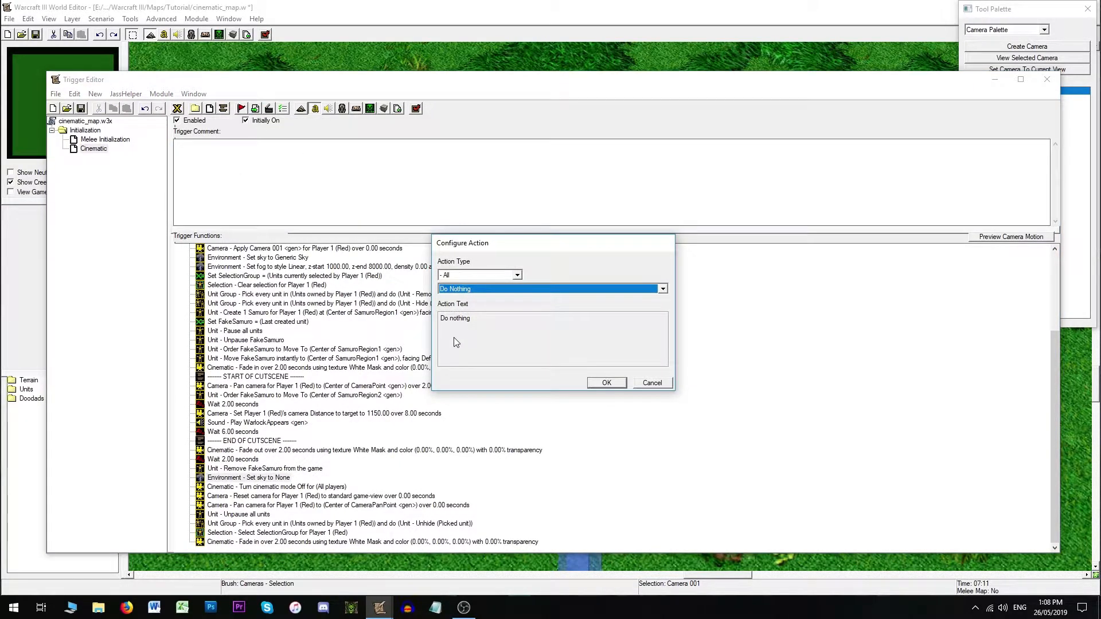
pyautogui.click(528, 289)
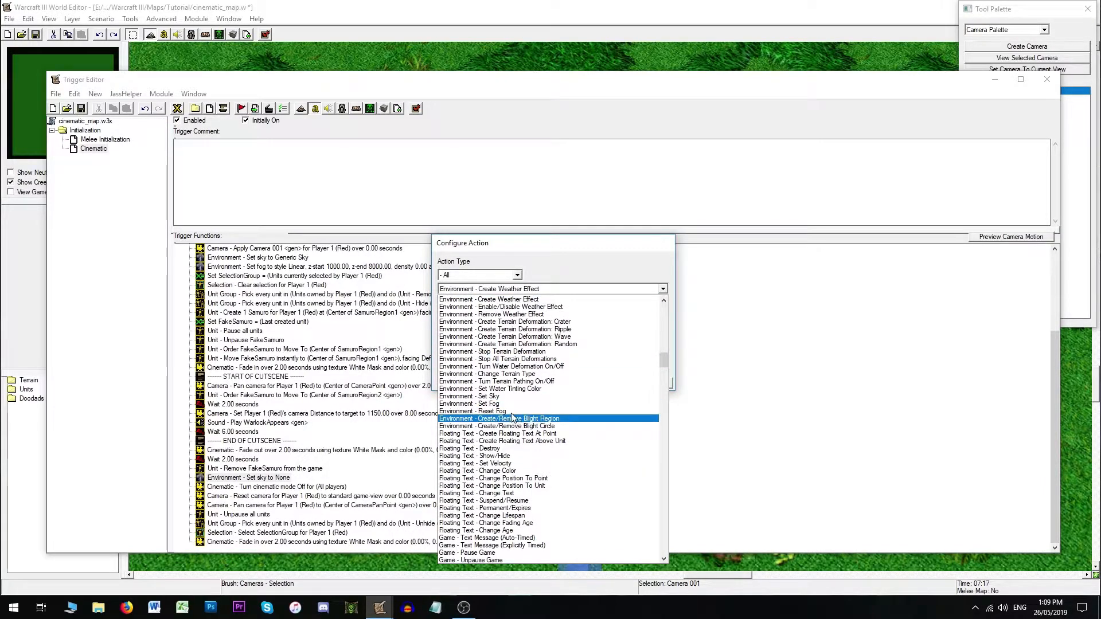
pyautogui.click(505, 404)
pyautogui.press('Up')
pyautogui.press('Return')
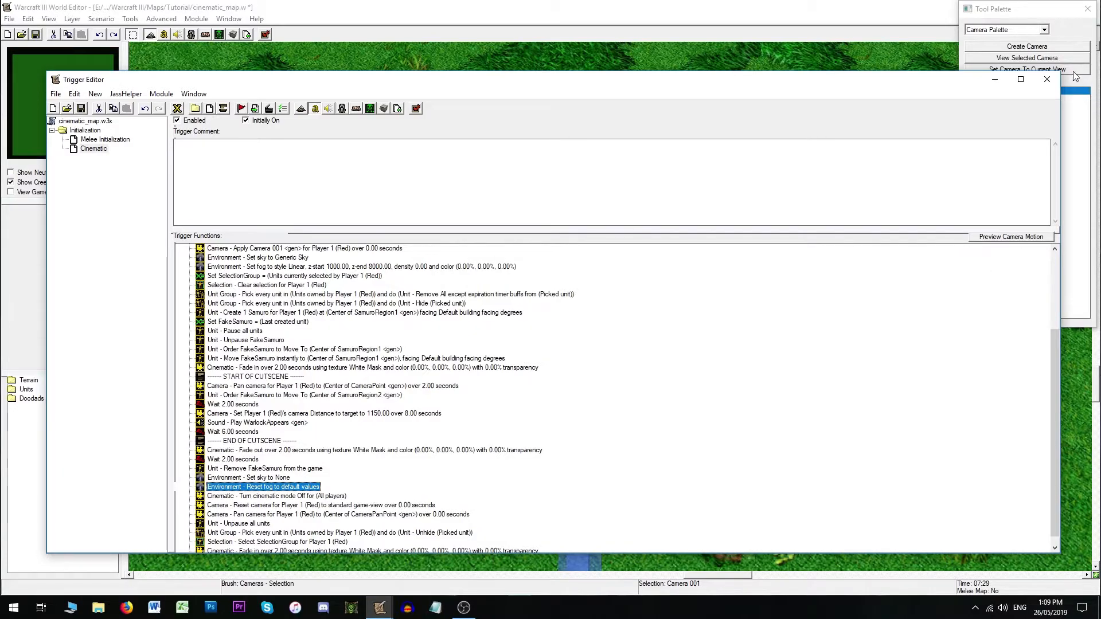
# - Save the map and test-play the cutscene in game, then return to the Trigger Editor
pyautogui.click(1047, 79)
pyautogui.hotkey('ctrl', 's')
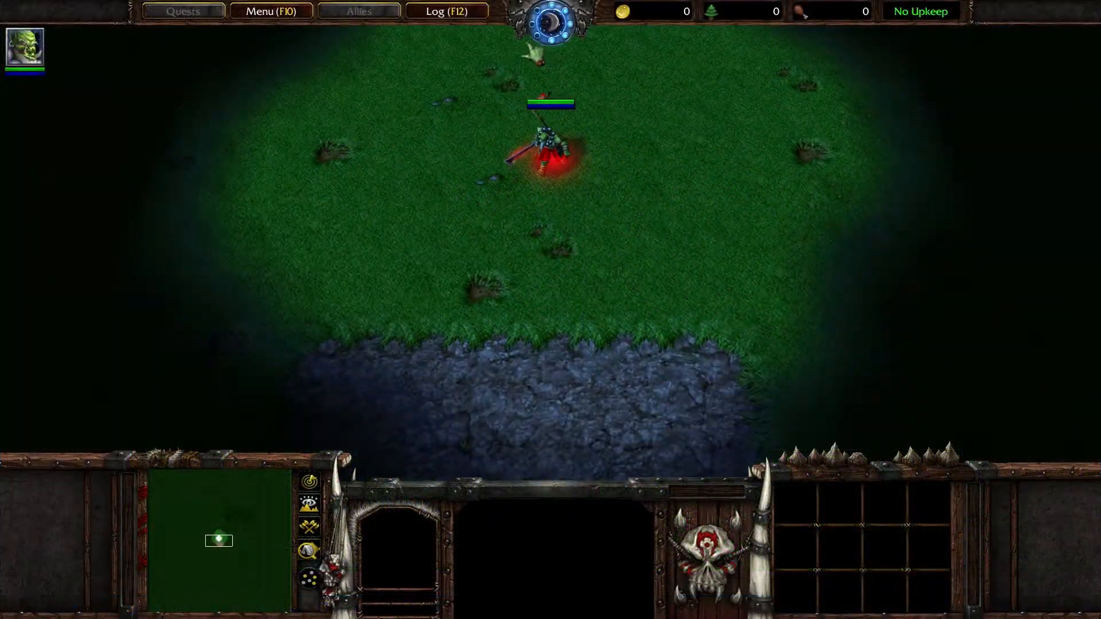
pyautogui.rightClick(539, 385)
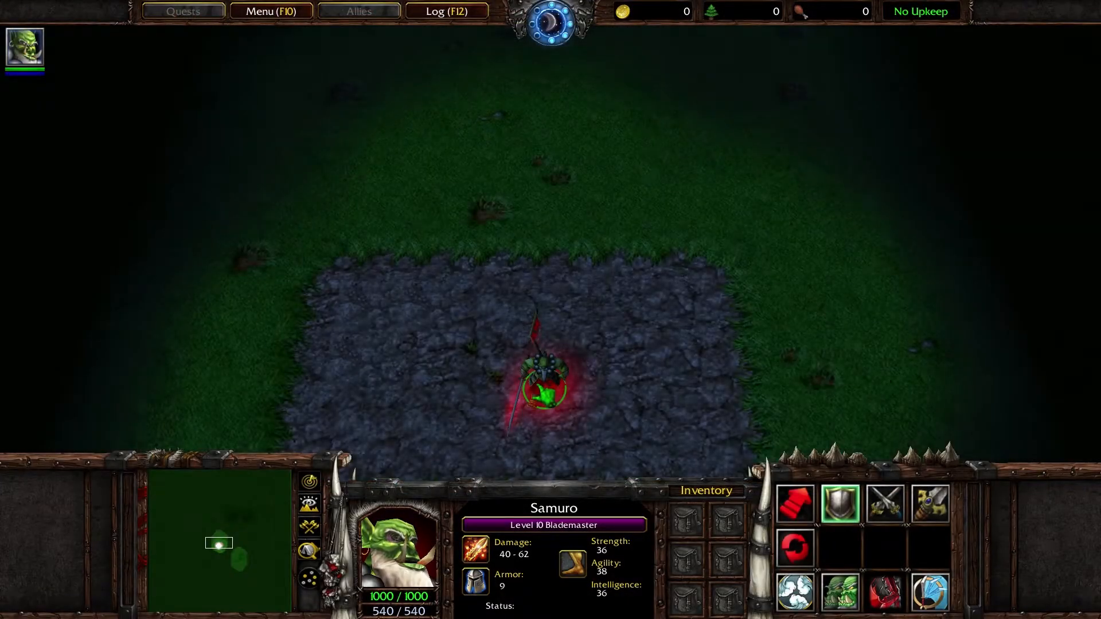
pyautogui.click(271, 11)
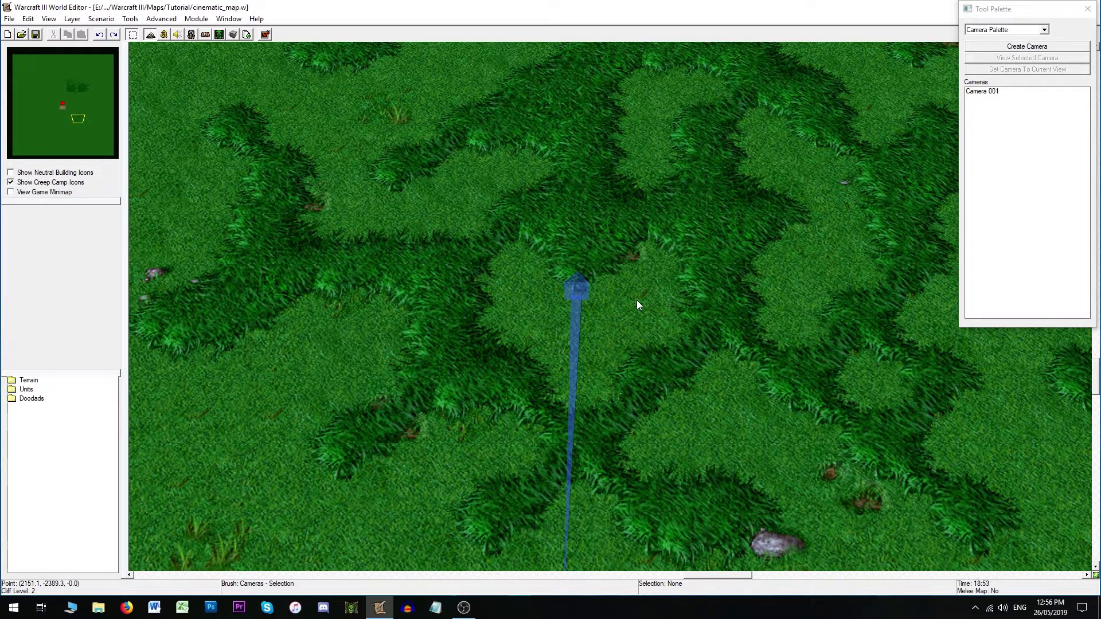
pyautogui.click(164, 34)
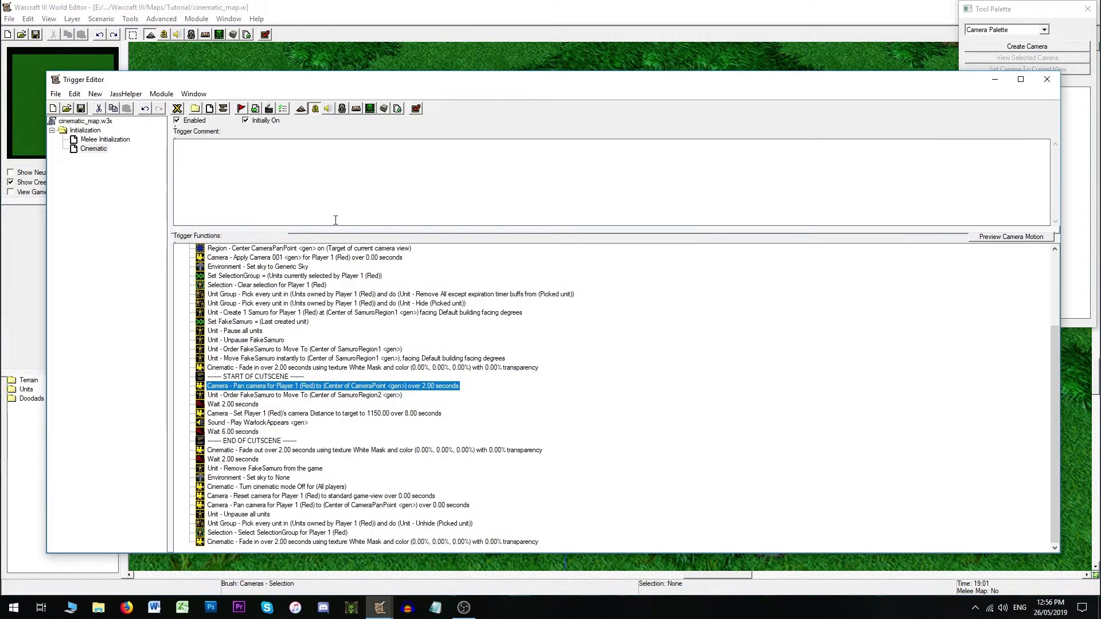
pyautogui.click(271, 377)
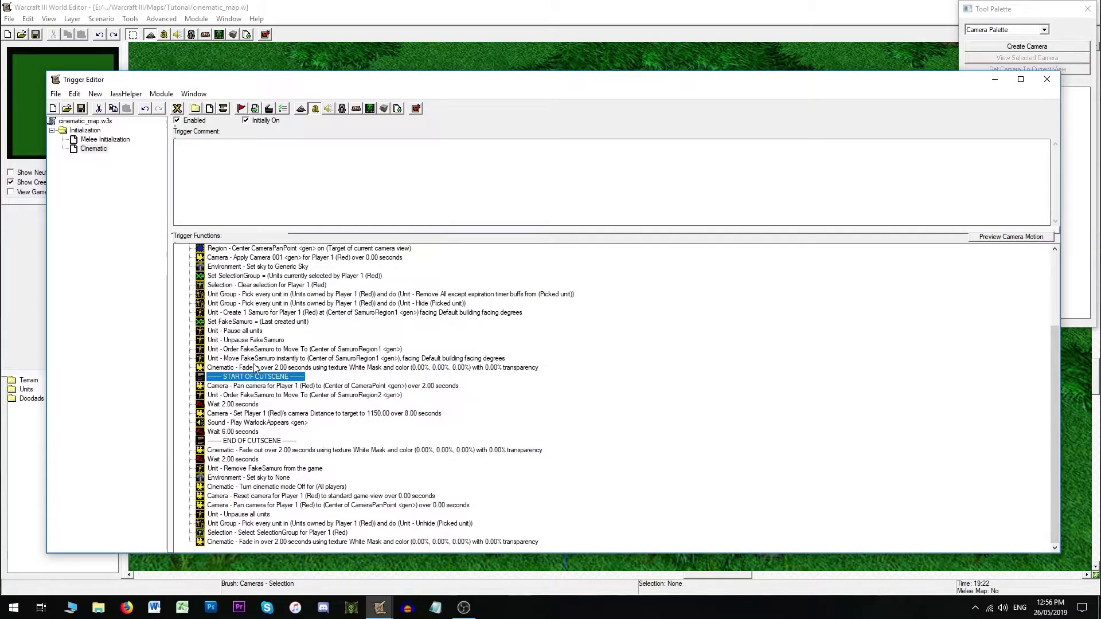
pyautogui.click(255, 367)
pyautogui.click(269, 109)
pyautogui.press('c')
pyautogui.press('c')
pyautogui.press('c')
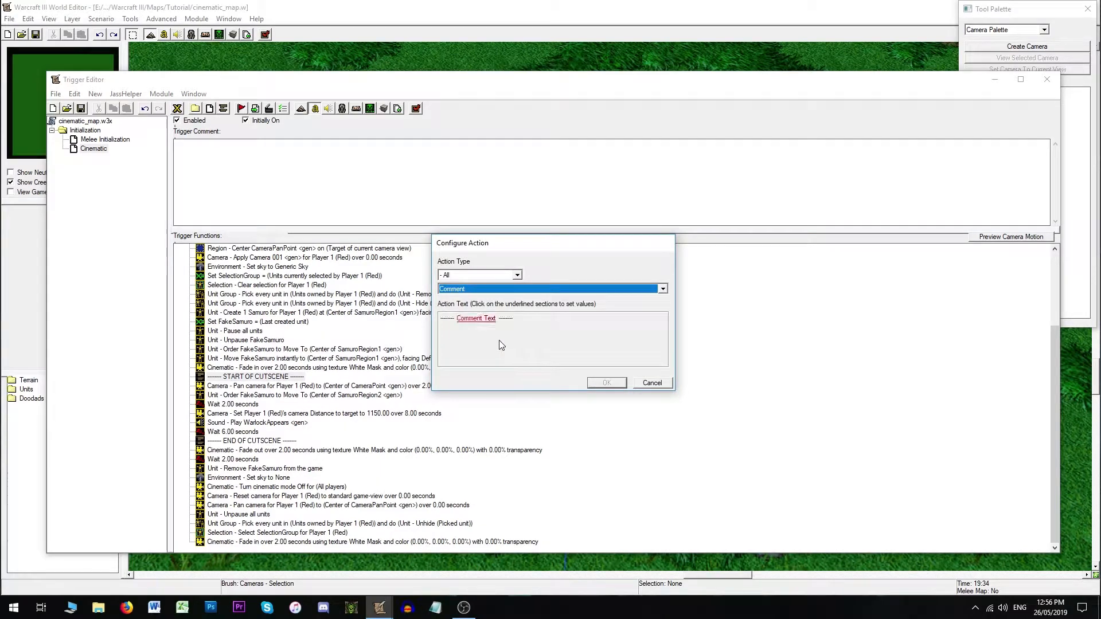
pyautogui.click(513, 288)
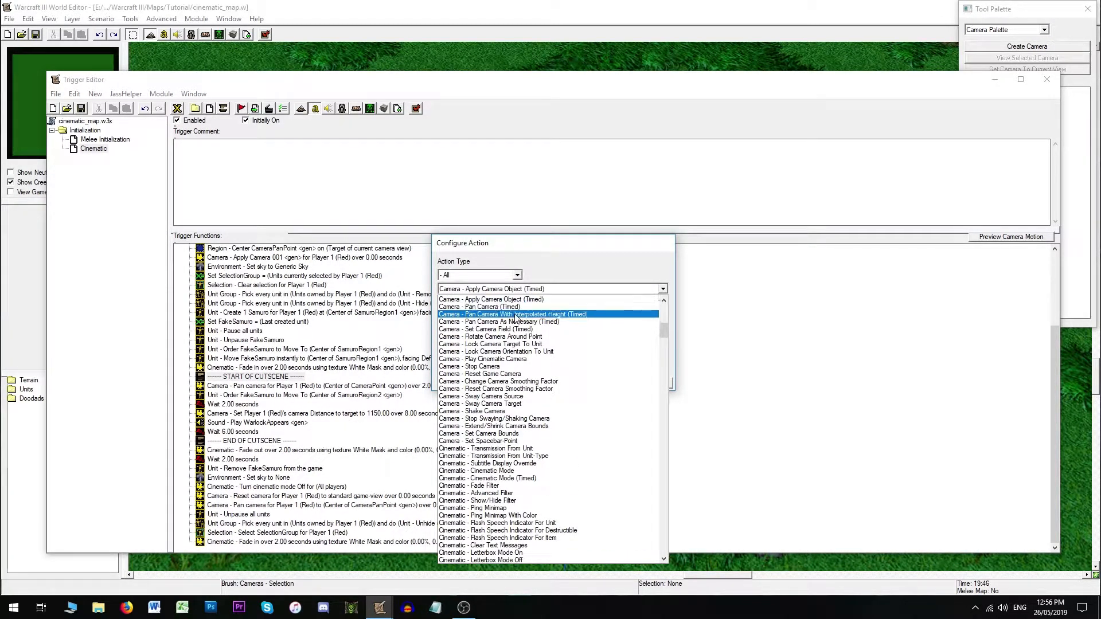
pyautogui.click(489, 344)
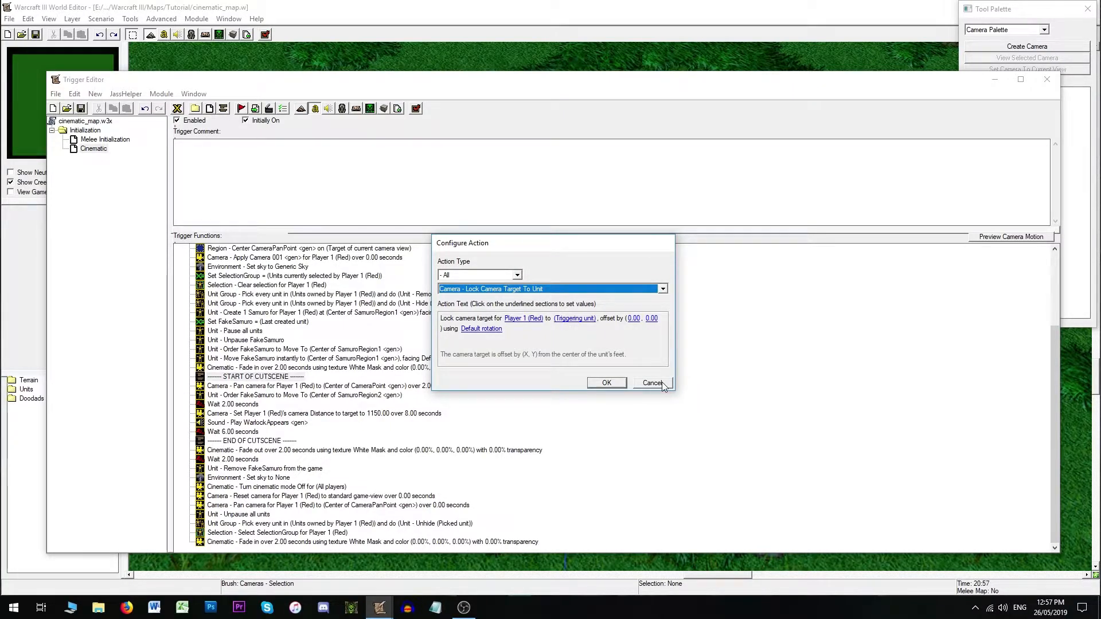
pyautogui.click(520, 290)
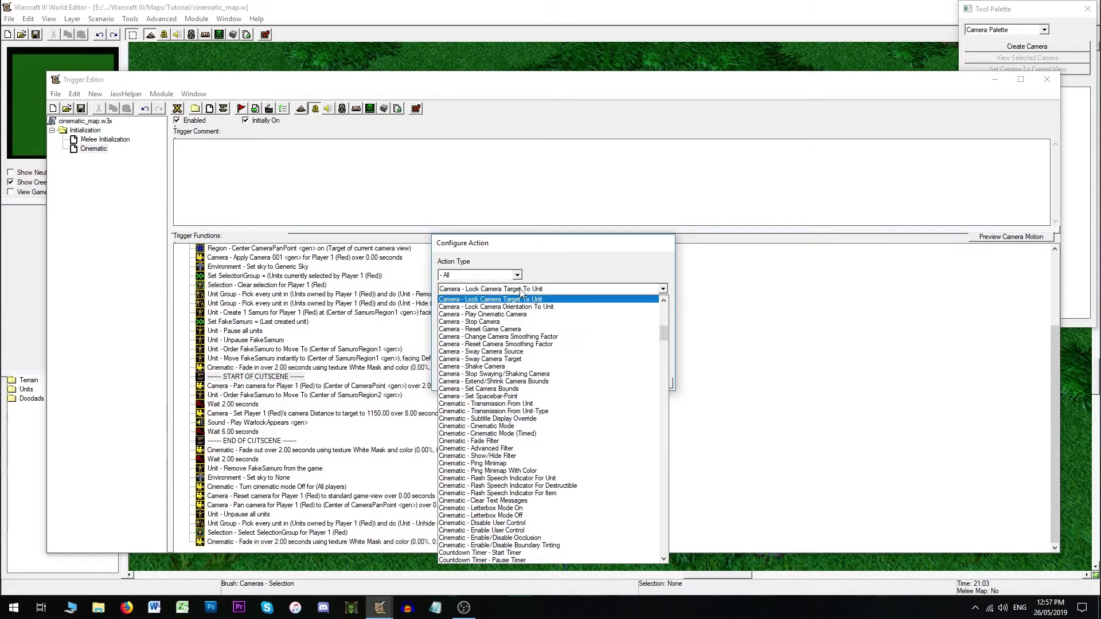
pyautogui.click(489, 322)
pyautogui.click(650, 383)
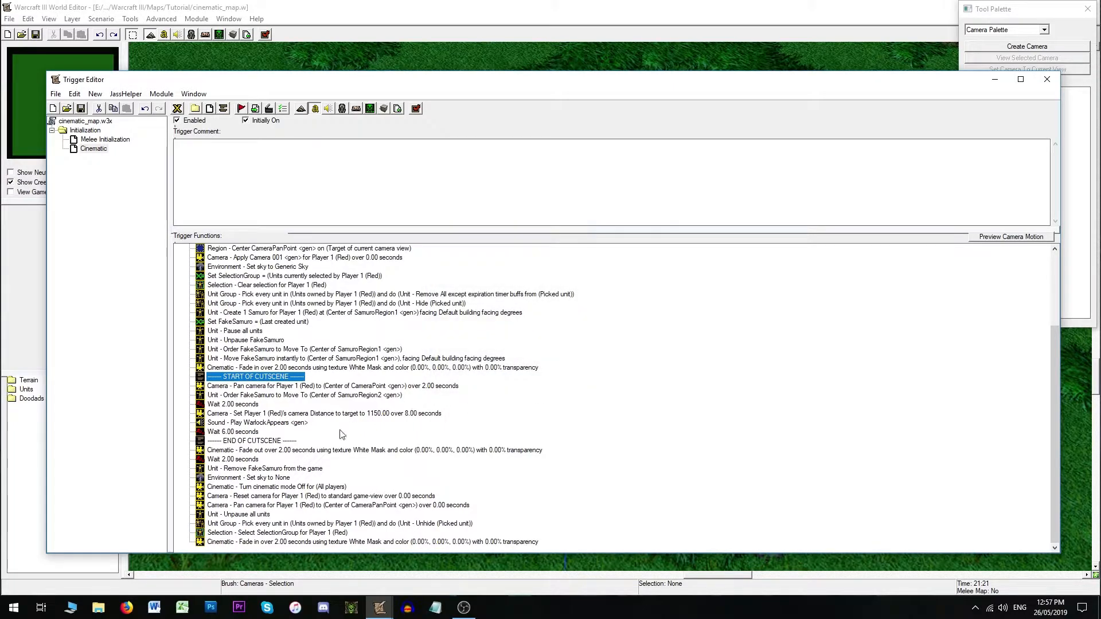
# - Open the Camera - Reset camera action in the end section to inspect it, then close it
pyautogui.click(260, 497)
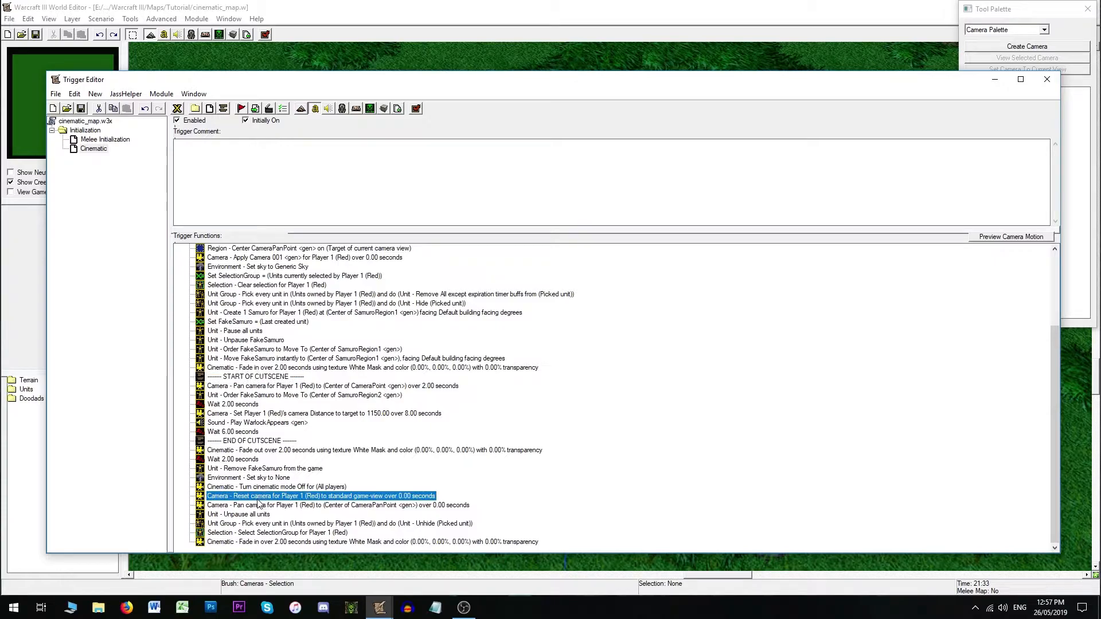
pyautogui.doubleClick(251, 497)
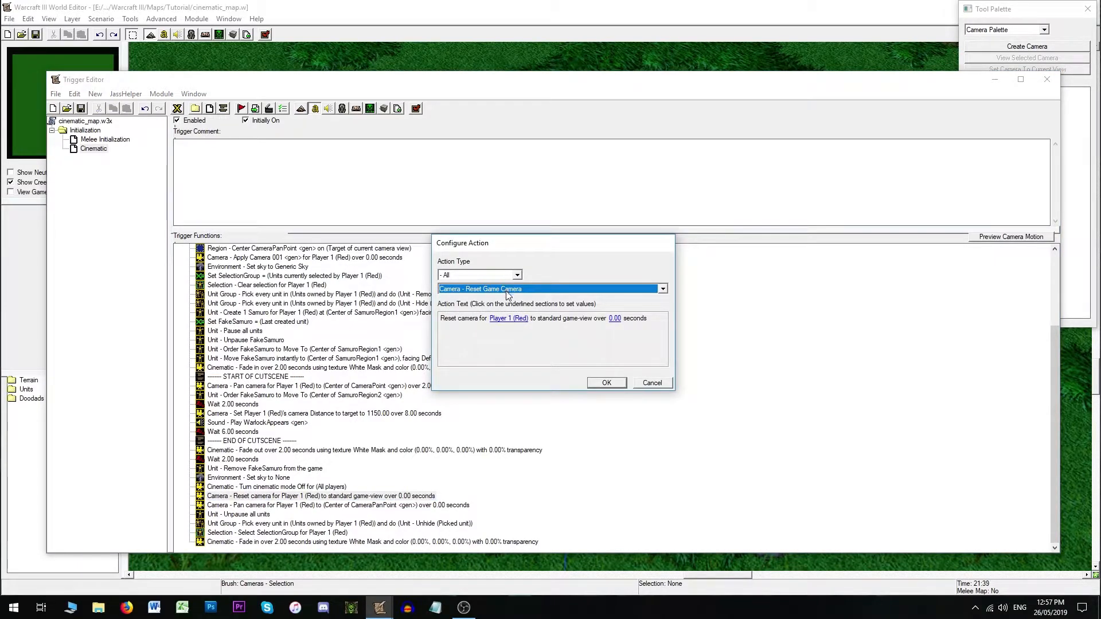
pyautogui.click(654, 383)
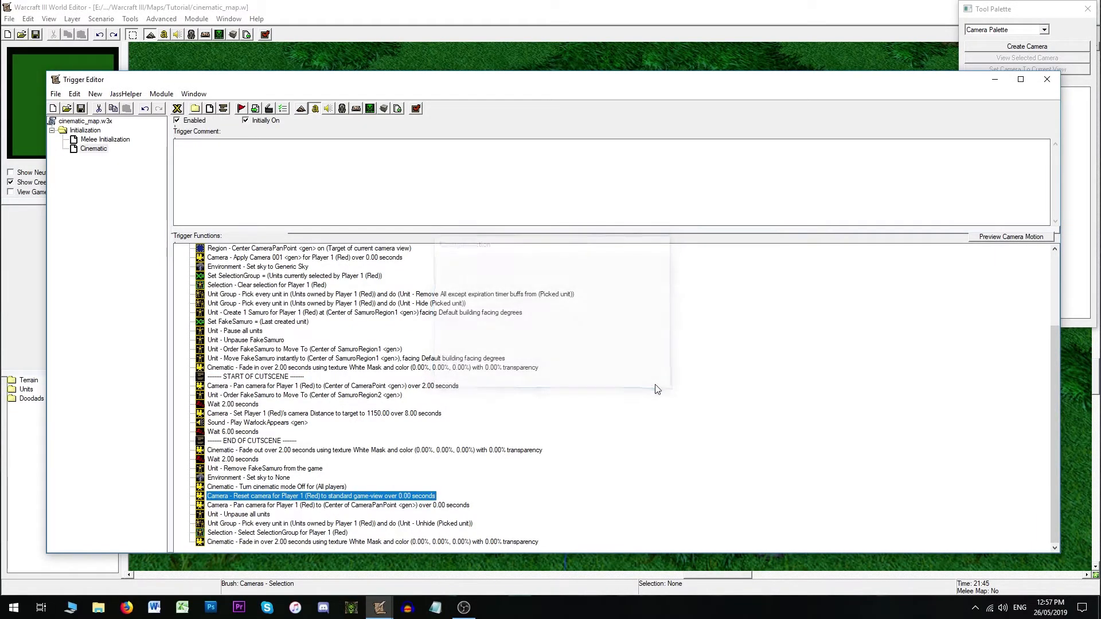
# - Try to add a Camera - Shake Camera action with magnitude 10.00 after the START OF CUTSCENE comment
pyautogui.click(270, 377)
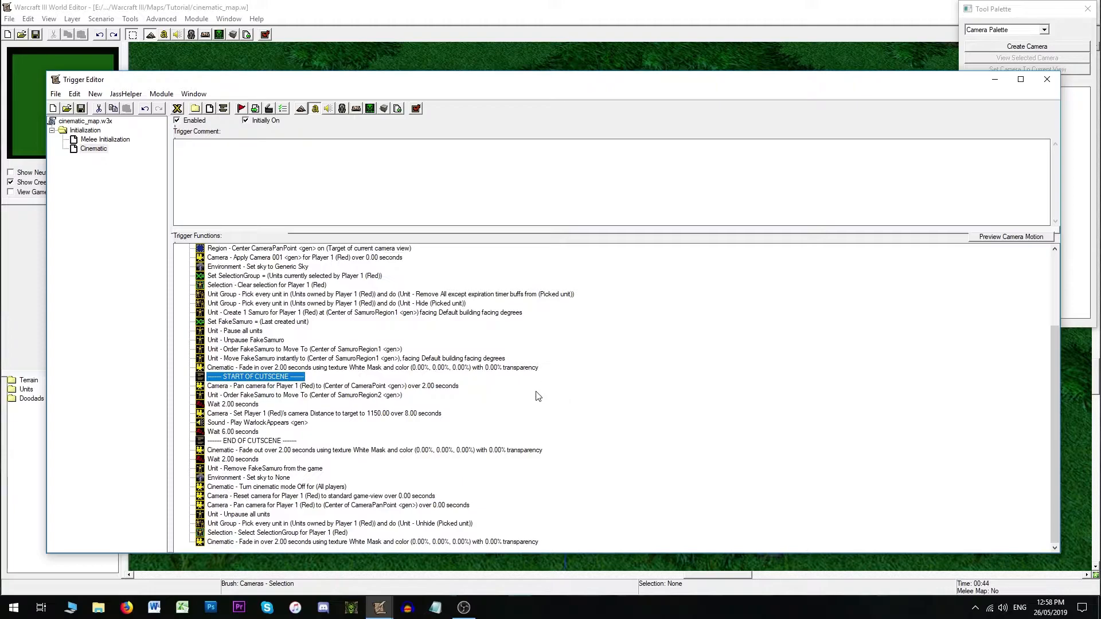
pyautogui.click(269, 109)
pyautogui.write('cu')
pyautogui.click(526, 289)
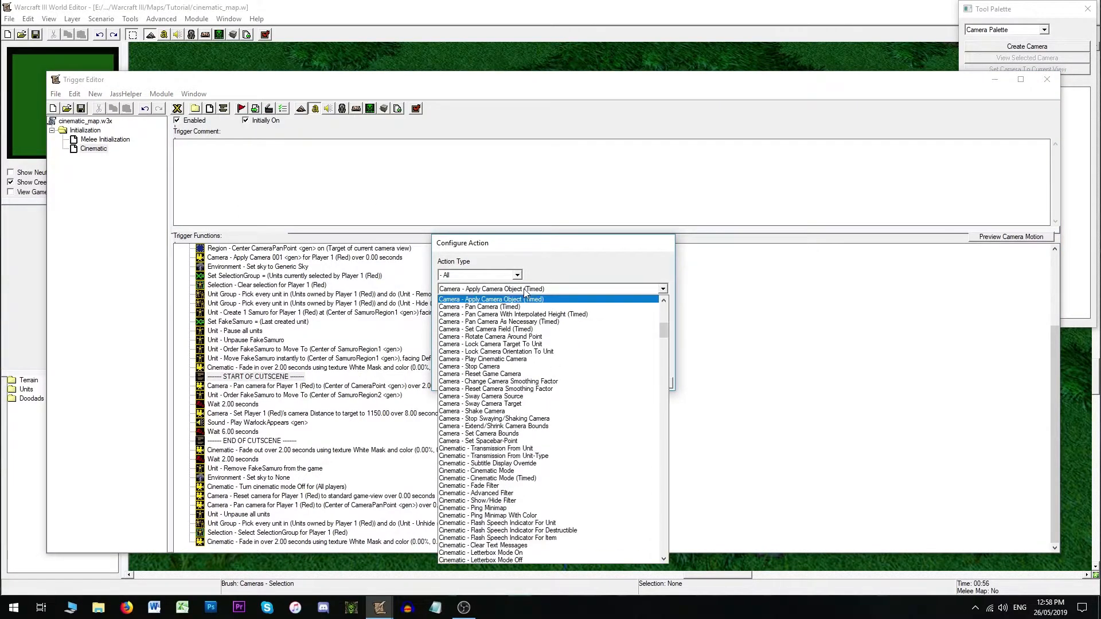
pyautogui.click(507, 416)
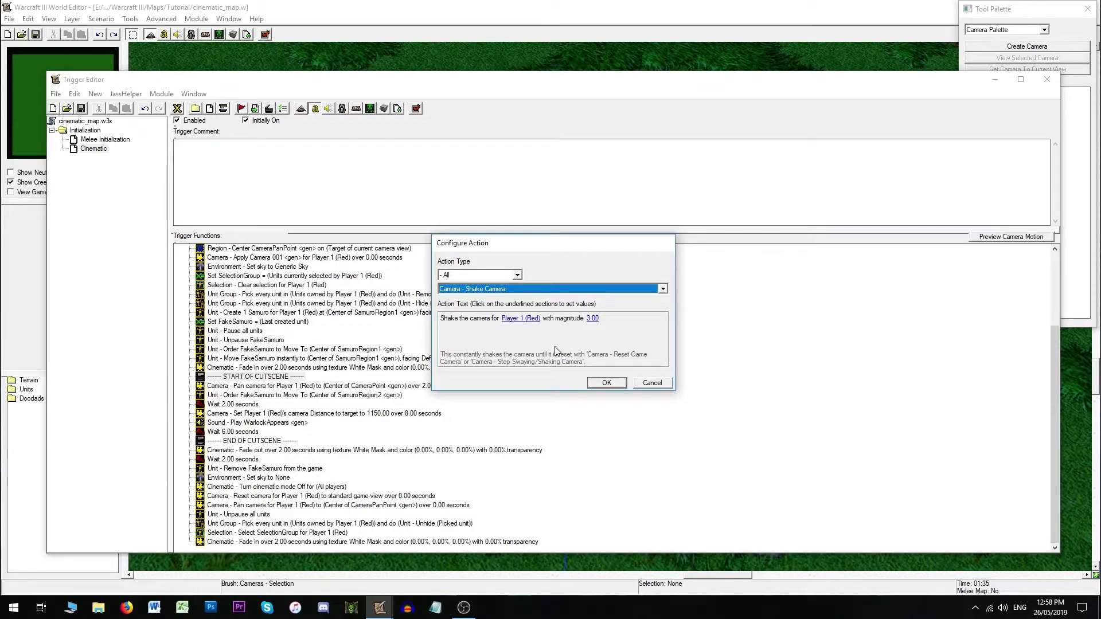
pyautogui.click(592, 319)
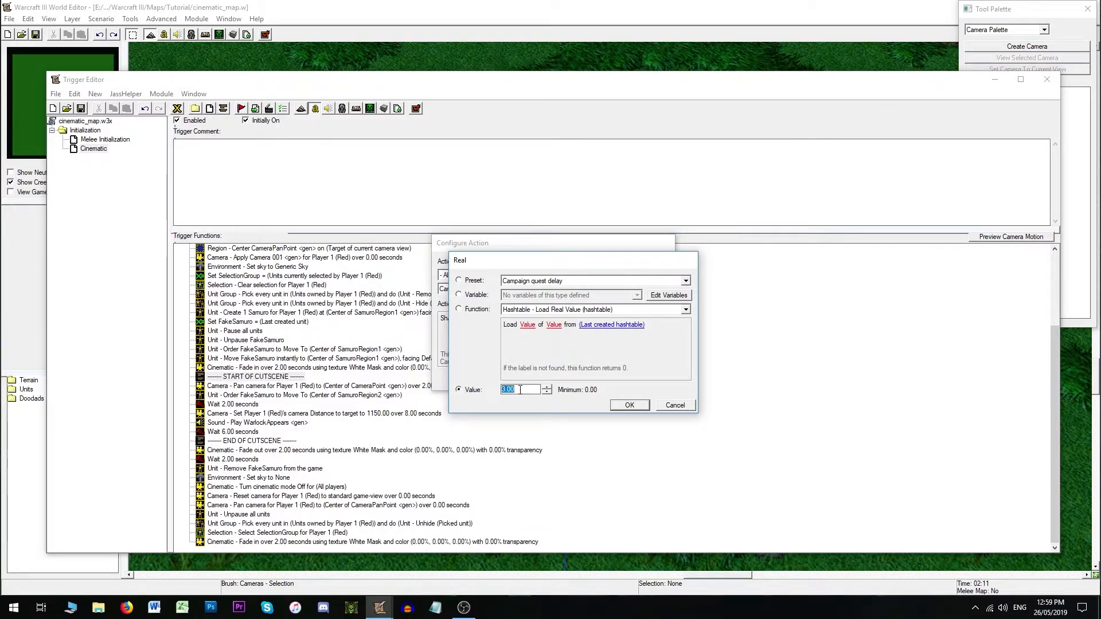
pyautogui.write('10.00')
pyautogui.click(628, 405)
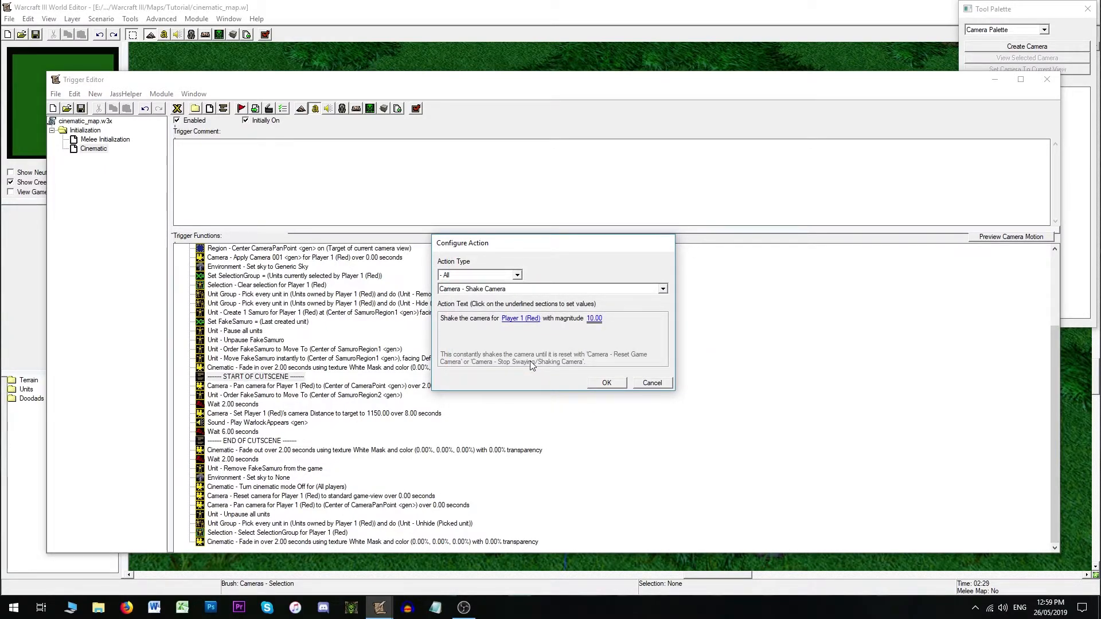
pyautogui.click(652, 383)
# - Start a new action after the START OF CUTSCENE comment and browse the Camera action types
pyautogui.click(269, 109)
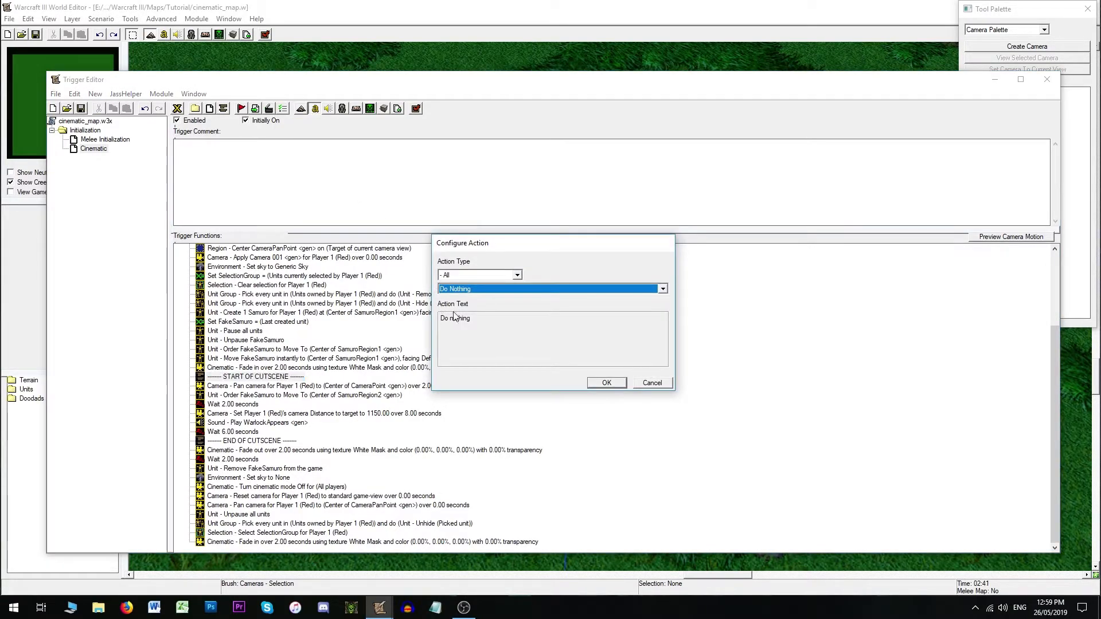
pyautogui.press('c')
pyautogui.click(508, 290)
pyautogui.scroll(-13, 510, 344)
pyautogui.press('c')
pyautogui.scroll(1, 510, 346)
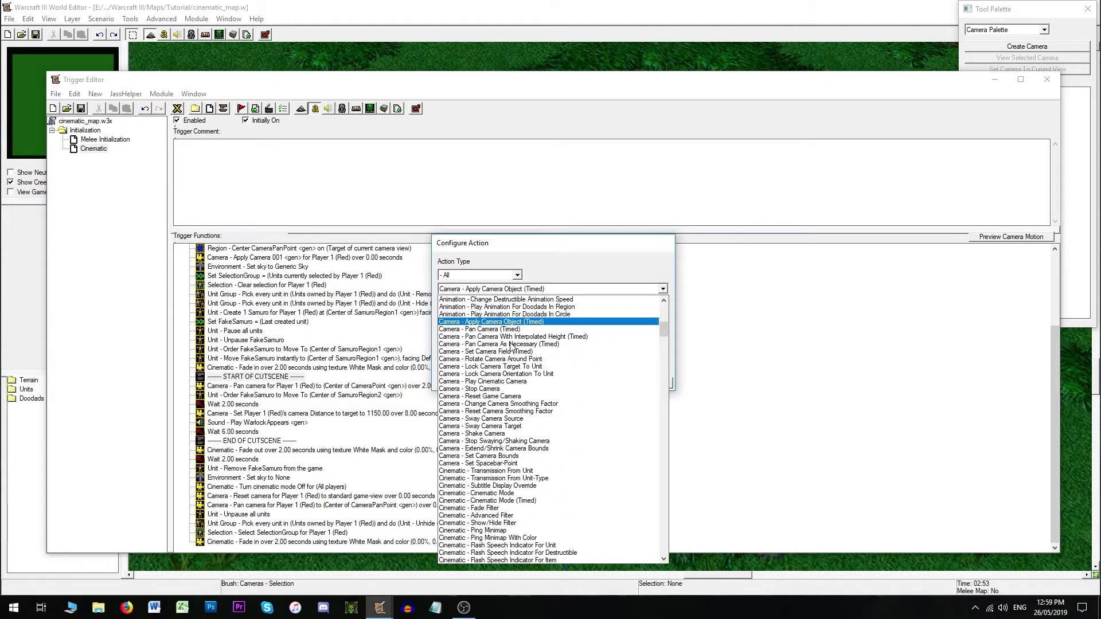